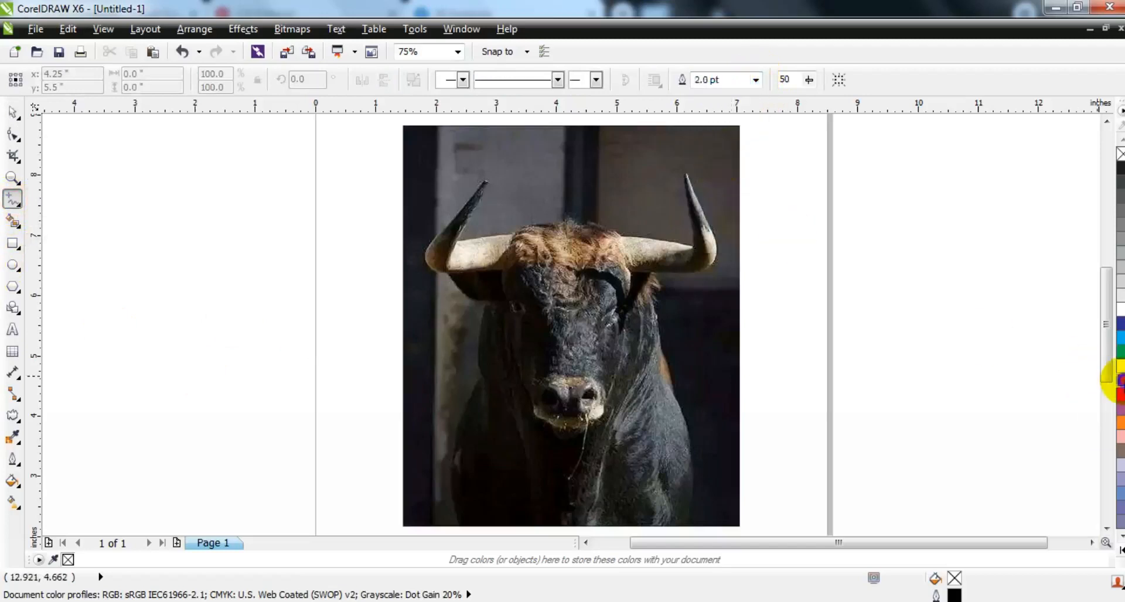
Set the default outline colour to red and draw a straight two-node closed line, about 0.88 by 1.73 inches, along the left horn.
{"action": "right_click", "coordinate": [1119, 379]}
{"action": "left_click", "coordinate": [13, 176]}
{"action": "left_click_drag", "start_coordinate": [378, 145], "coordinate": [777, 420]}
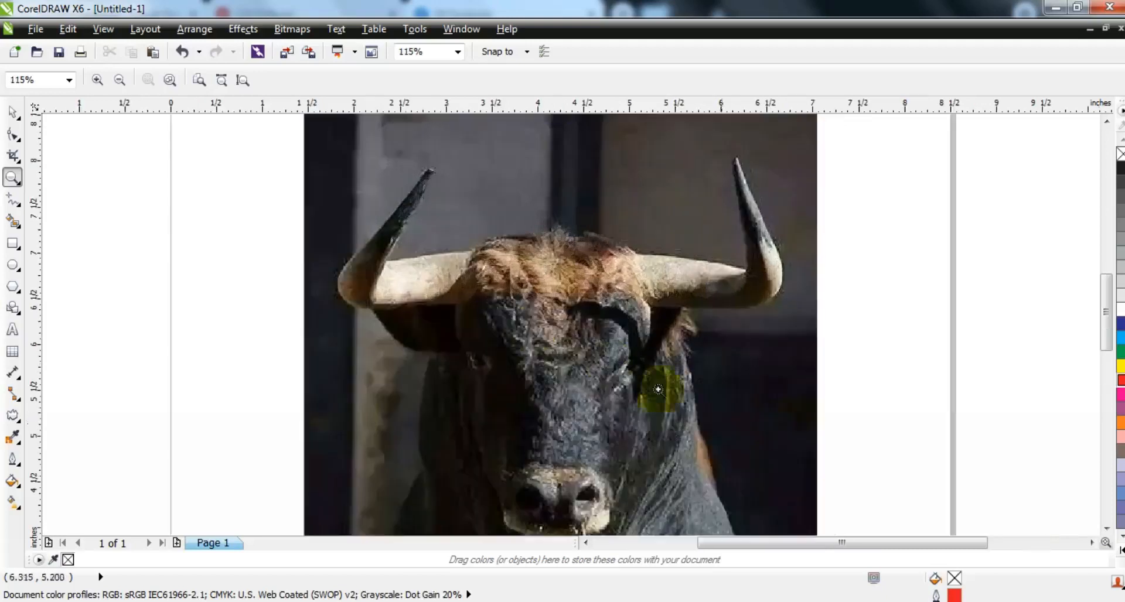
{"action": "left_click", "coordinate": [12, 204]}
{"action": "left_click", "coordinate": [125, 233]}
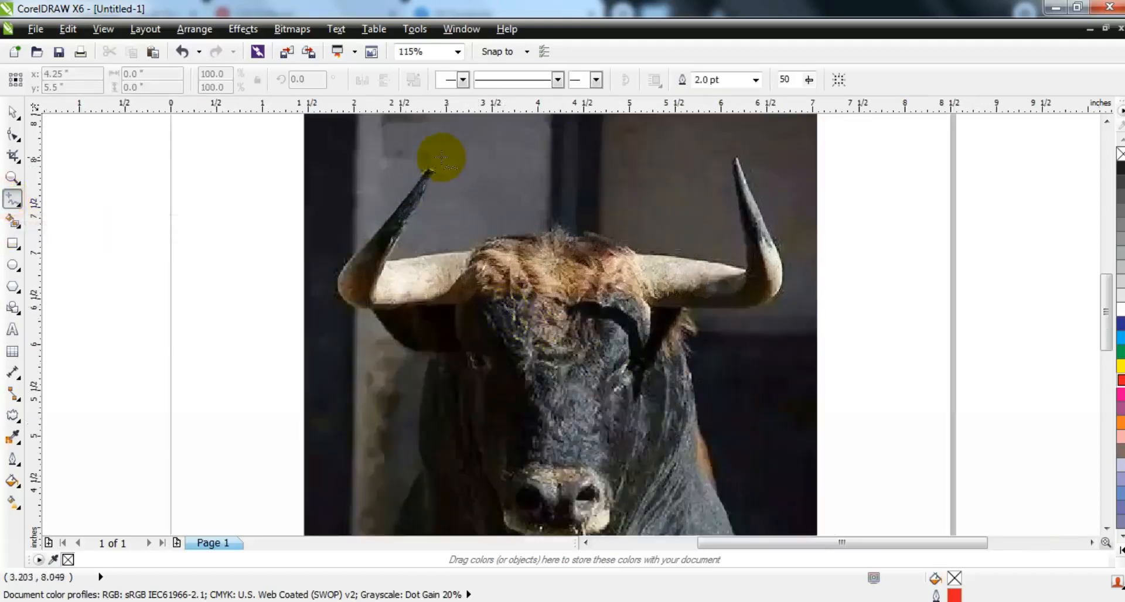
{"action": "mouse_move", "coordinate": [460, 154]}
{"action": "left_mouse_down"}
{"action": "mouse_move", "coordinate": [409, 188]}
{"action": "mouse_move", "coordinate": [379, 311]}
{"action": "mouse_move", "coordinate": [432, 180]}
{"action": "mouse_move", "coordinate": [459, 154]}
{"action": "left_mouse_up"}
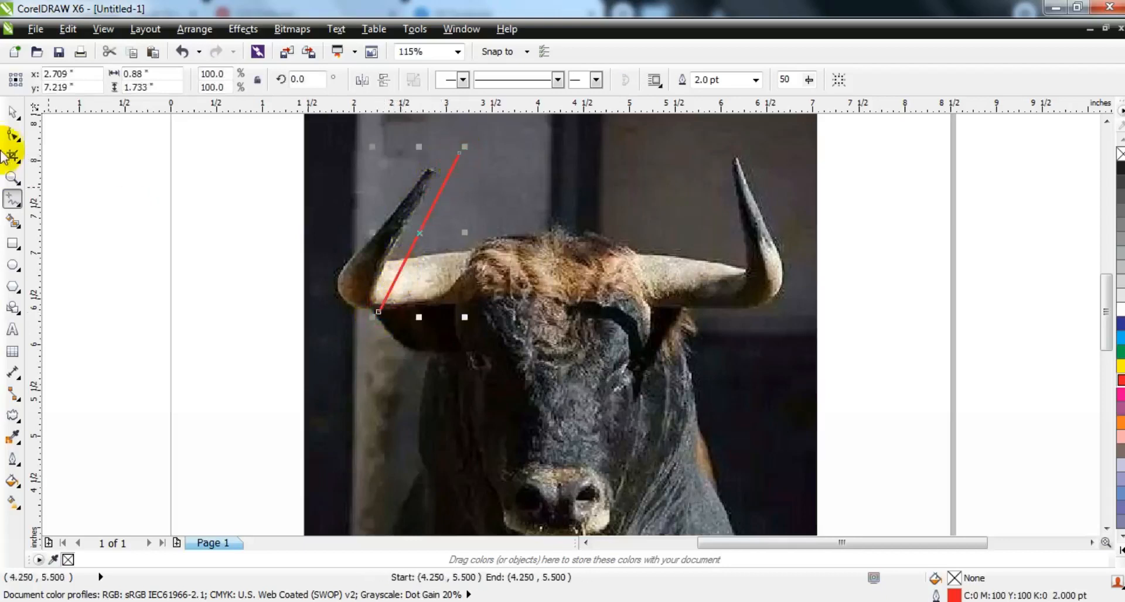
Convert the line's segments to curves and bend them into a crescent outline around the left horn.
{"action": "left_click", "coordinate": [12, 137]}
{"action": "left_click_drag", "start_coordinate": [321, 133], "coordinate": [488, 335]}
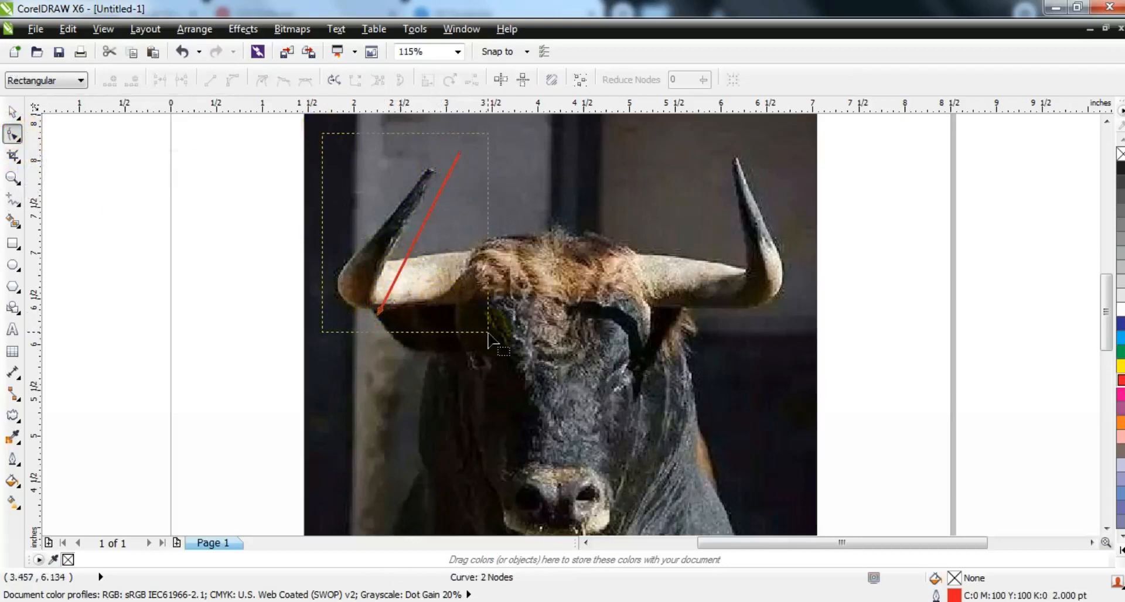
{"action": "left_click_drag", "start_coordinate": [488, 335], "coordinate": [488, 335]}
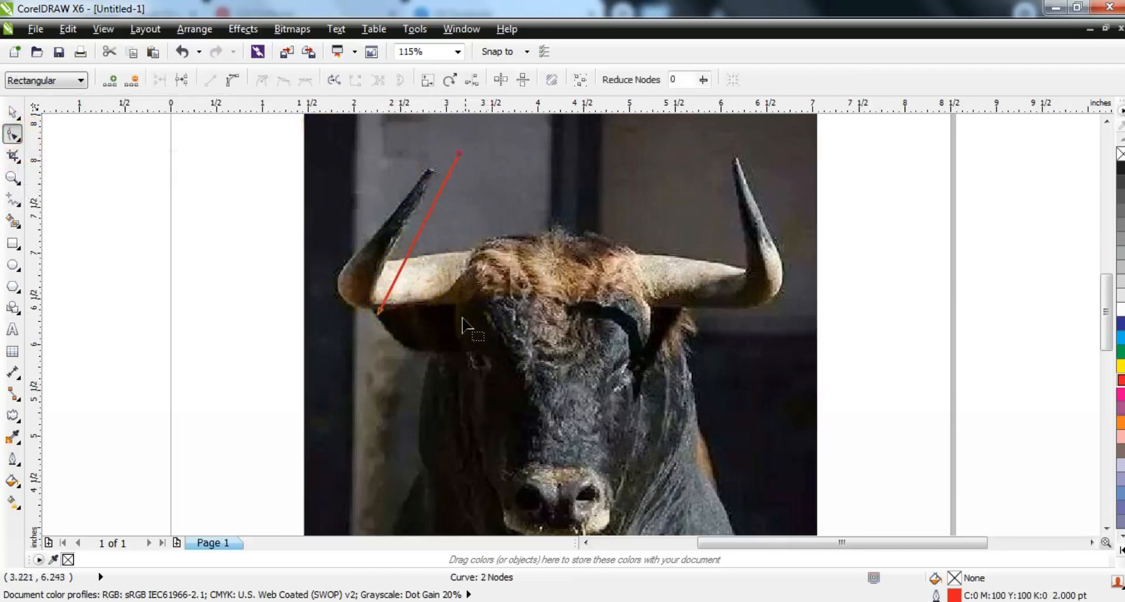
{"action": "left_click", "coordinate": [233, 81]}
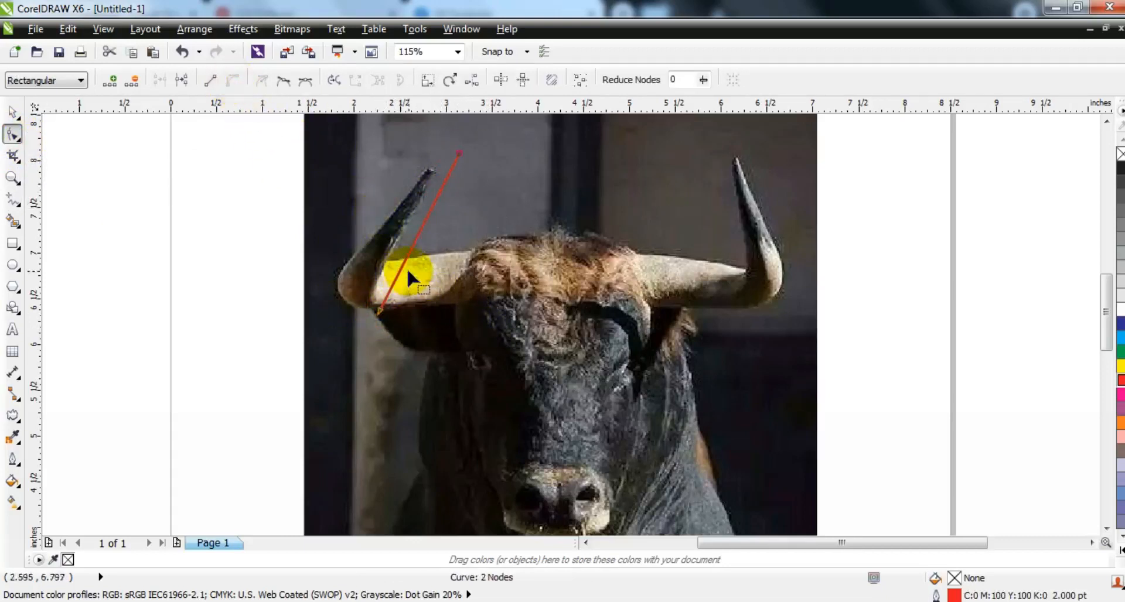
{"action": "left_click_drag", "start_coordinate": [401, 266], "coordinate": [337, 283]}
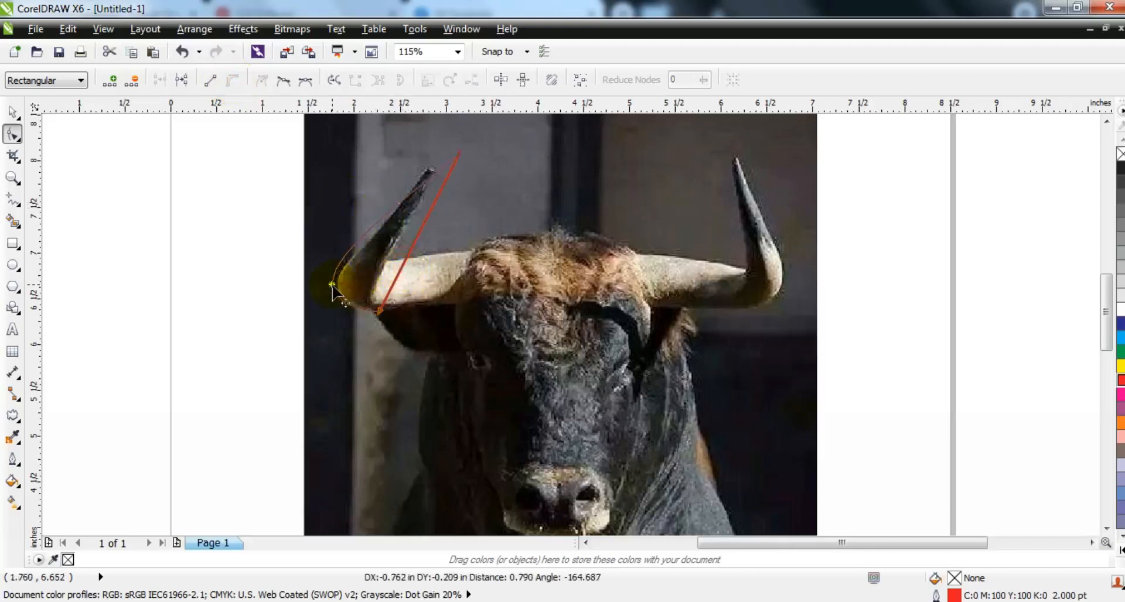
{"action": "left_click_drag", "start_coordinate": [332, 285], "coordinate": [332, 285]}
{"action": "left_click", "coordinate": [459, 154]}
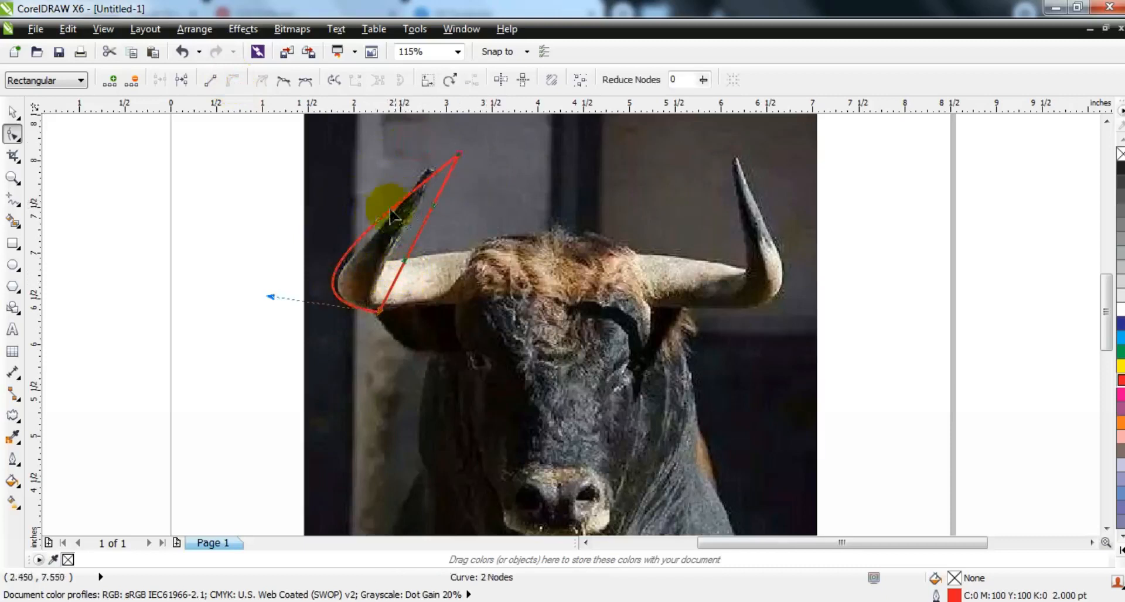
{"action": "left_click_drag", "start_coordinate": [377, 224], "coordinate": [377, 204]}
{"action": "left_click_drag", "start_coordinate": [414, 251], "coordinate": [382, 254]}
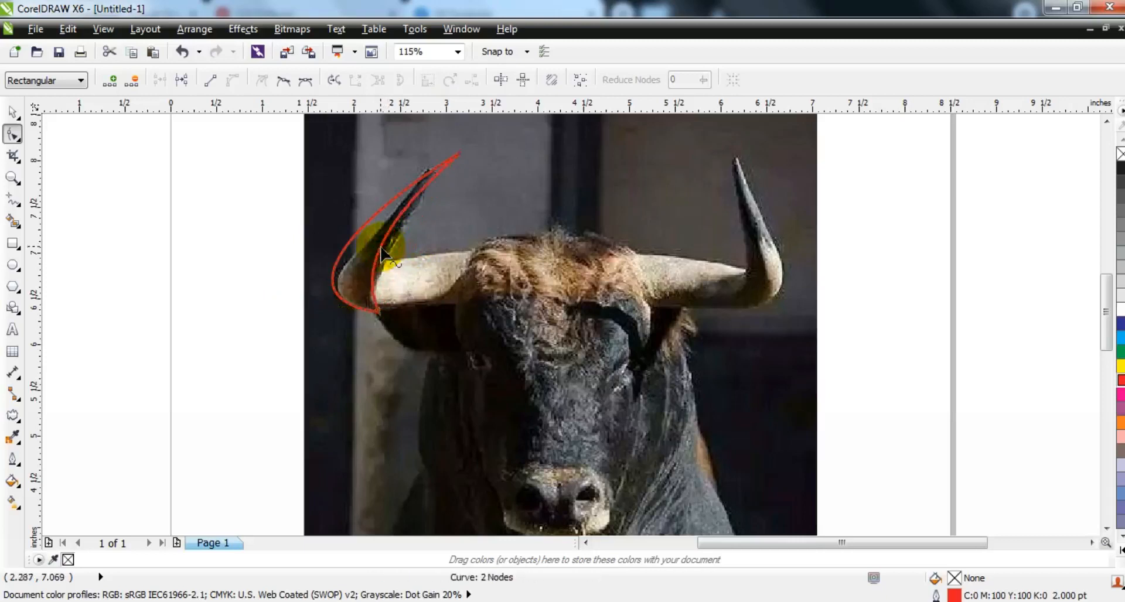
Create a horizontally mirrored copy of the crescent outline and place it over the right horn.
{"action": "left_click", "coordinate": [13, 178]}
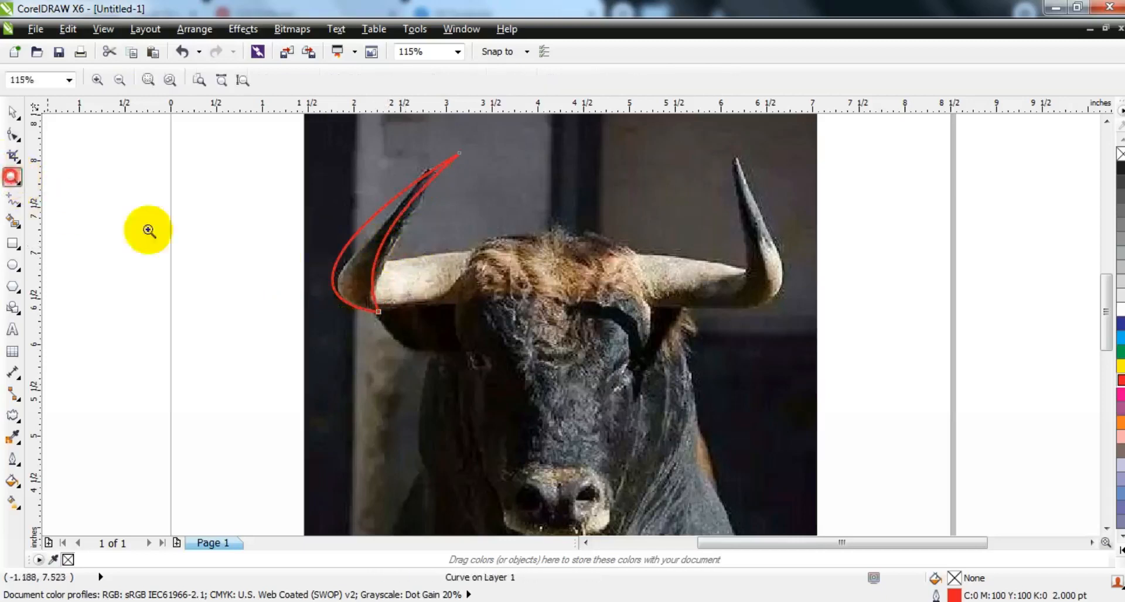
{"action": "right_click", "coordinate": [362, 232]}
{"action": "left_click_drag", "start_coordinate": [350, 150], "coordinate": [786, 429]}
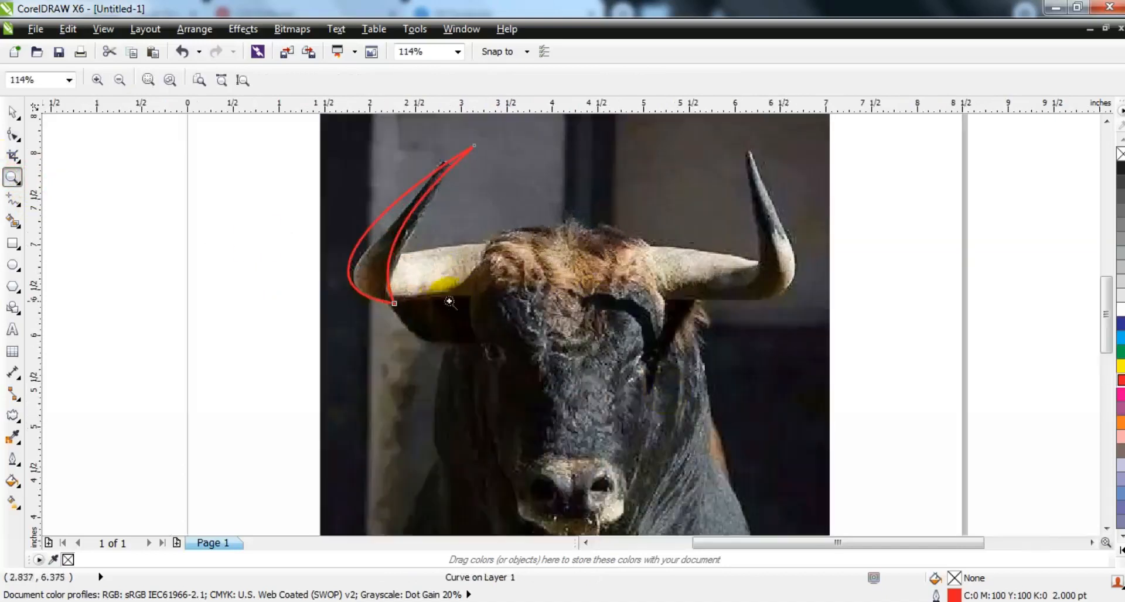
{"action": "left_click", "coordinate": [13, 111]}
{"action": "left_click_drag", "start_coordinate": [342, 224], "coordinate": [484, 243]}
{"action": "right_click", "coordinate": [484, 243]}
{"action": "left_click_drag", "start_coordinate": [549, 224], "coordinate": [741, 250]}
{"action": "left_click", "coordinate": [898, 287]}
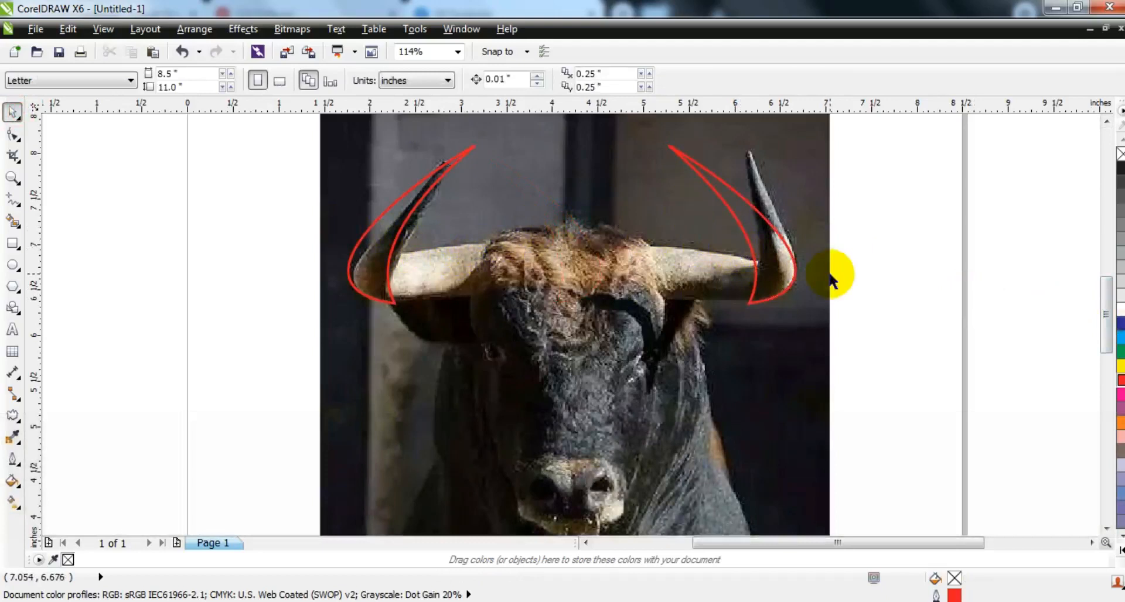
Draw a closed five-node straight-sided shape, about 3.5 by 2.9 inches, linking the right ear, the left horn's base and the muzzle.
{"action": "left_click", "coordinate": [12, 201]}
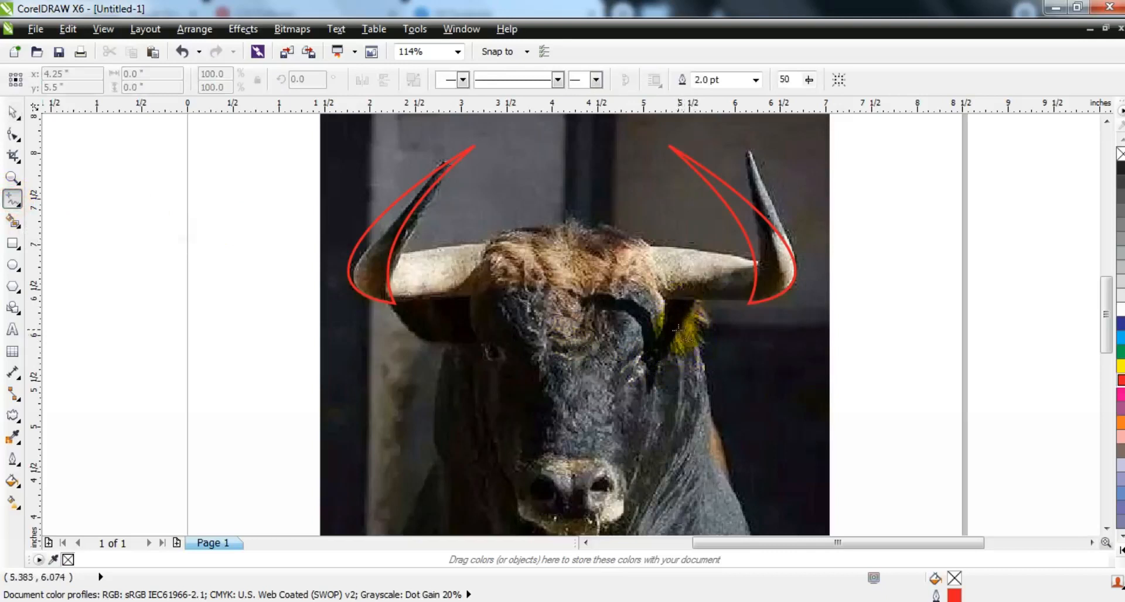
{"action": "left_click", "coordinate": [682, 331]}
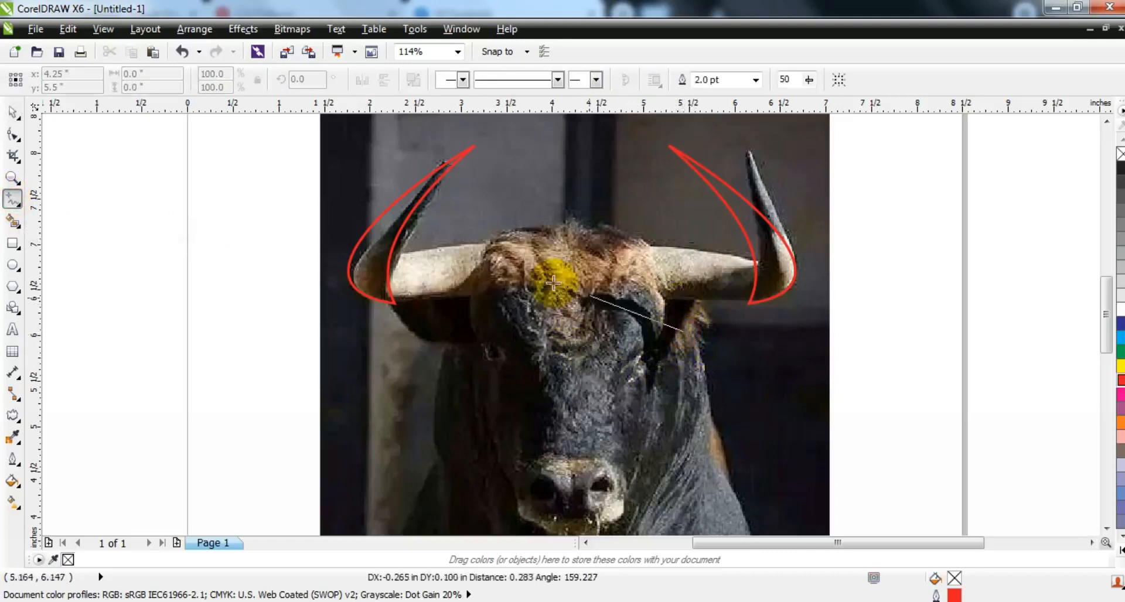
{"action": "double_click", "coordinate": [389, 239]}
{"action": "double_click", "coordinate": [365, 280]}
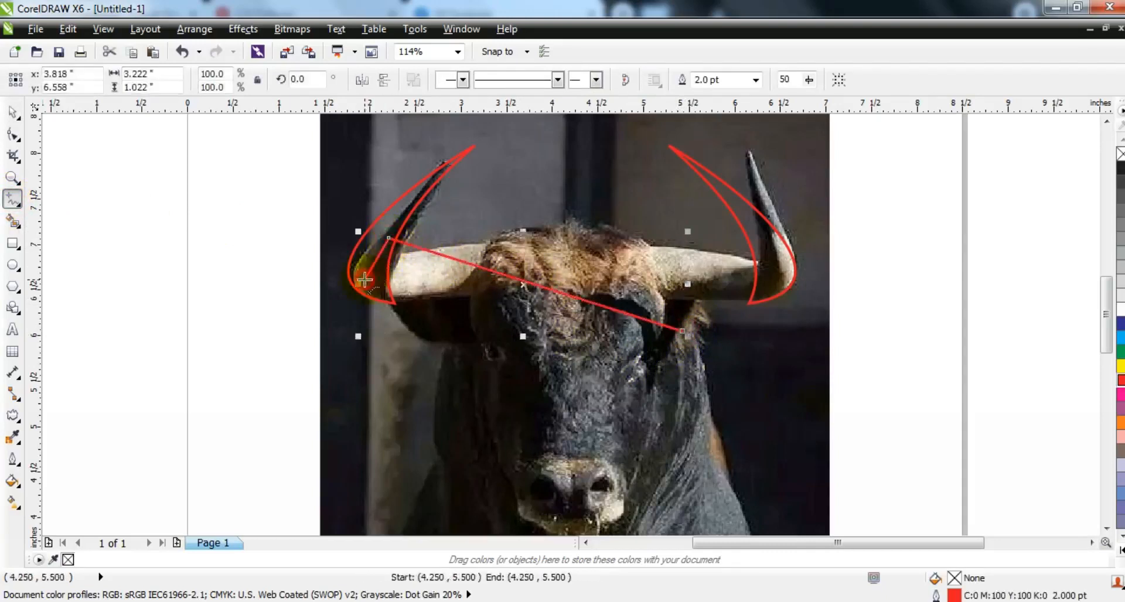
{"action": "double_click", "coordinate": [393, 304]}
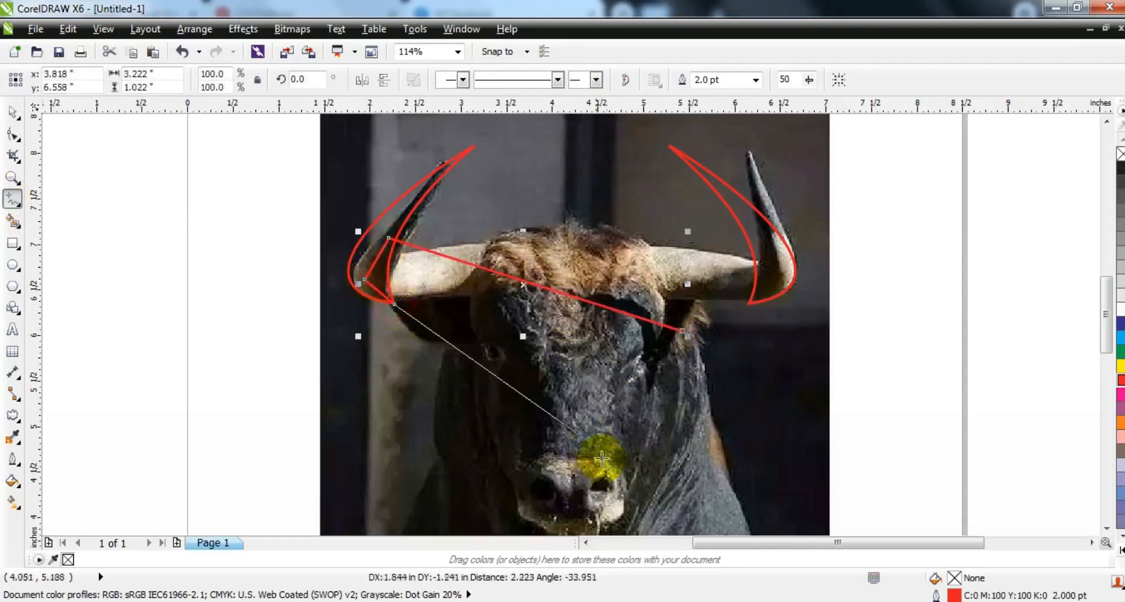
{"action": "double_click", "coordinate": [622, 506]}
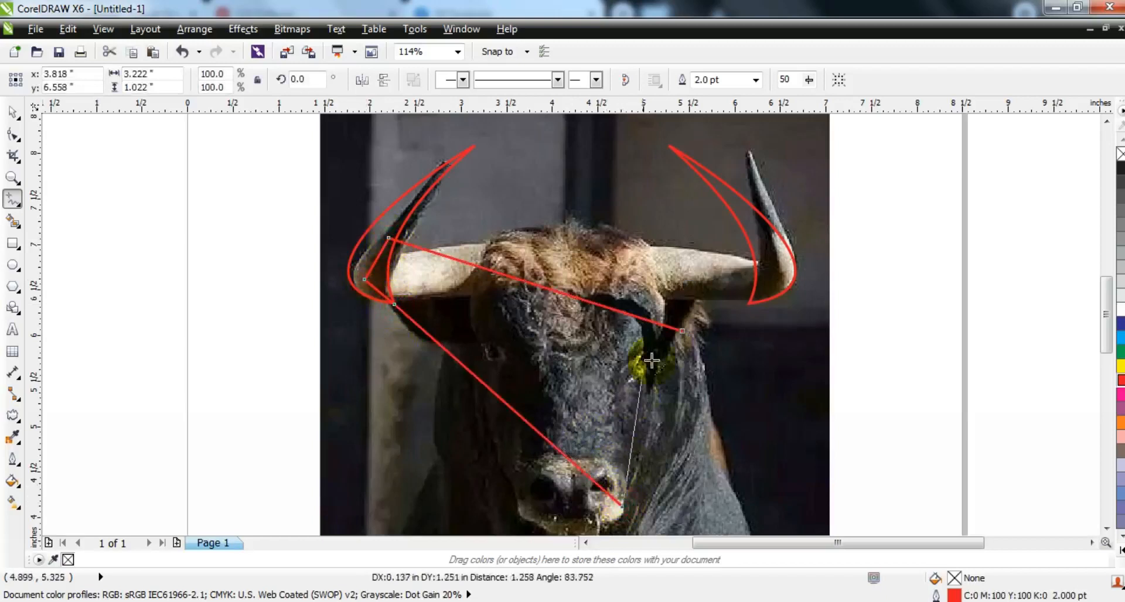
{"action": "left_click", "coordinate": [681, 332]}
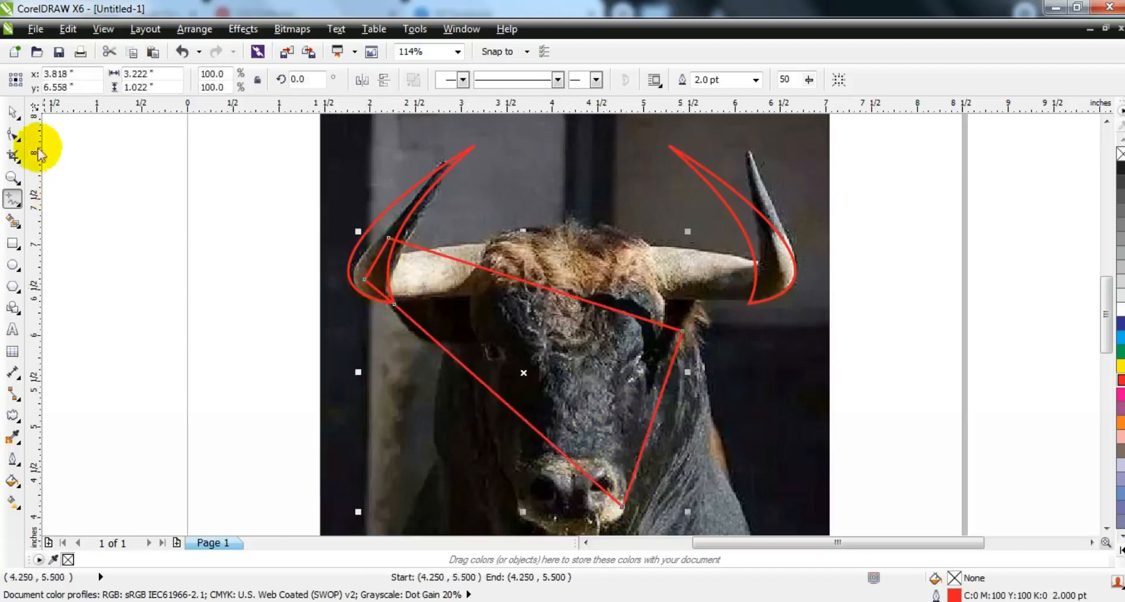
Convert all segments of the face shape to curves and bend its upper edge in an S-curve across the forehead.
{"action": "left_click", "coordinate": [13, 133]}
{"action": "left_click_drag", "start_coordinate": [305, 223], "coordinate": [710, 522]}
{"action": "left_click", "coordinate": [232, 80]}
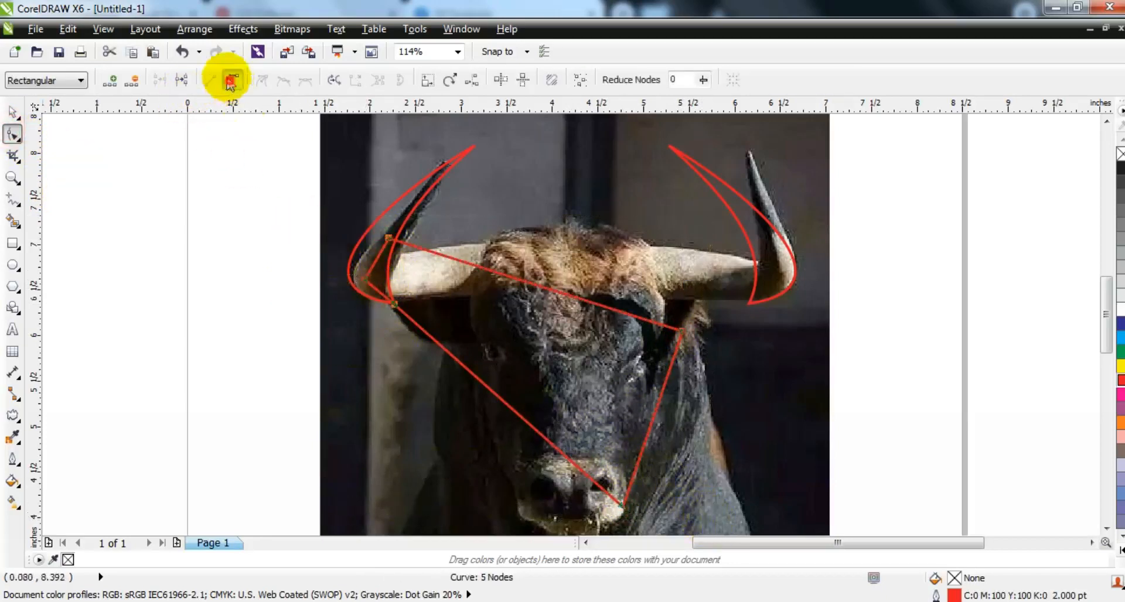
{"action": "left_click", "coordinate": [387, 243]}
{"action": "left_click", "coordinate": [640, 315]}
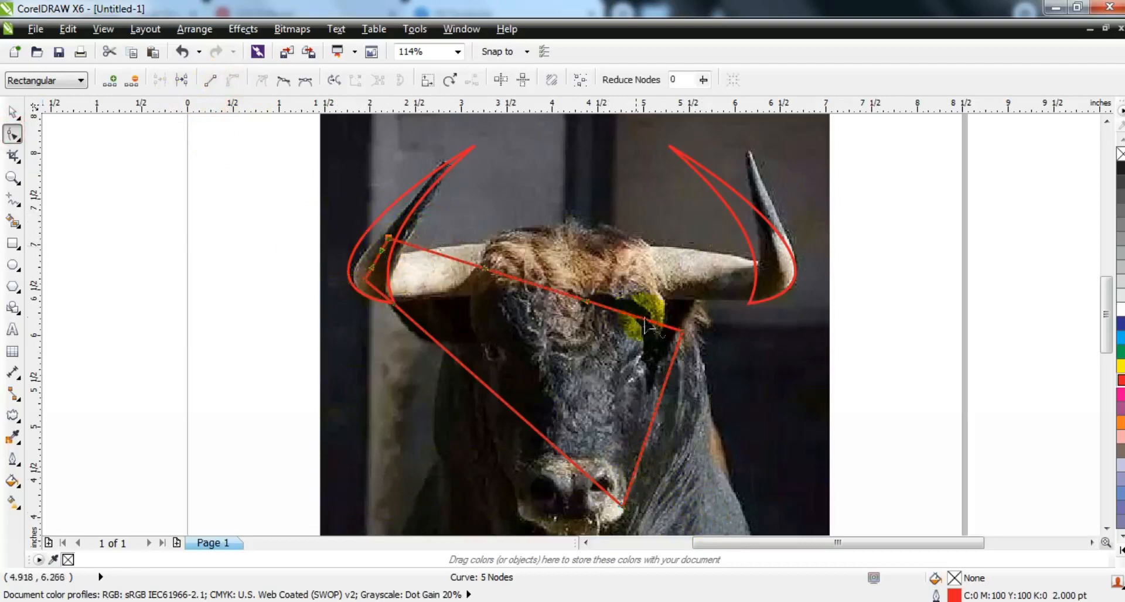
{"action": "left_click_drag", "start_coordinate": [591, 305], "coordinate": [472, 314]}
{"action": "left_click_drag", "start_coordinate": [627, 258], "coordinate": [585, 237]}
{"action": "left_click", "coordinate": [584, 237]}
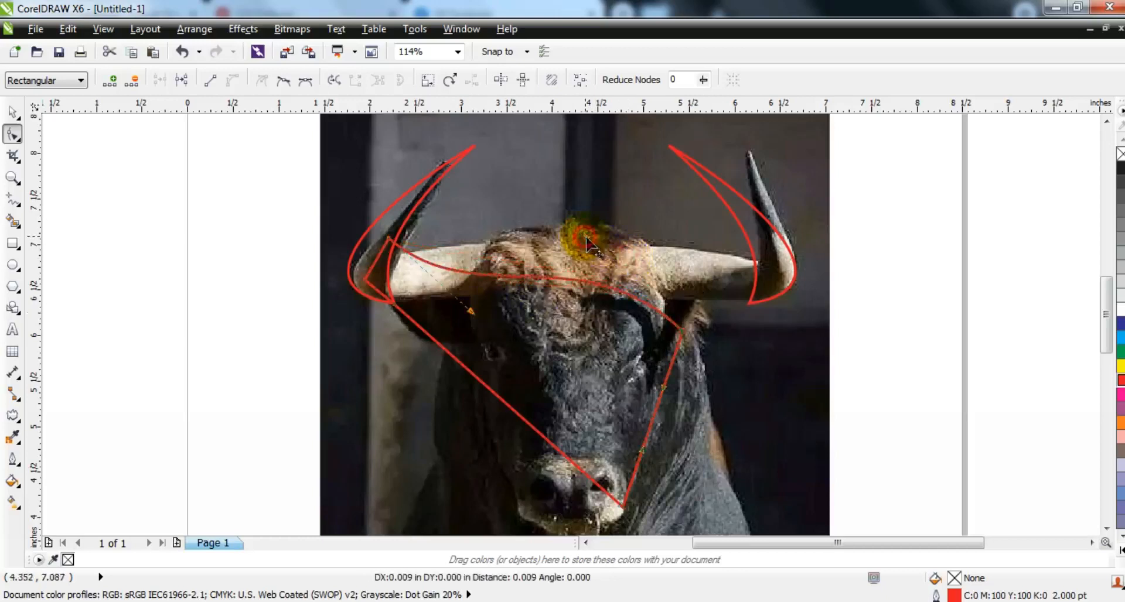
Bend the face shape's lower edge outward between the left horn's base and the muzzle.
{"action": "left_click", "coordinate": [364, 280]}
{"action": "left_click", "coordinate": [398, 308]}
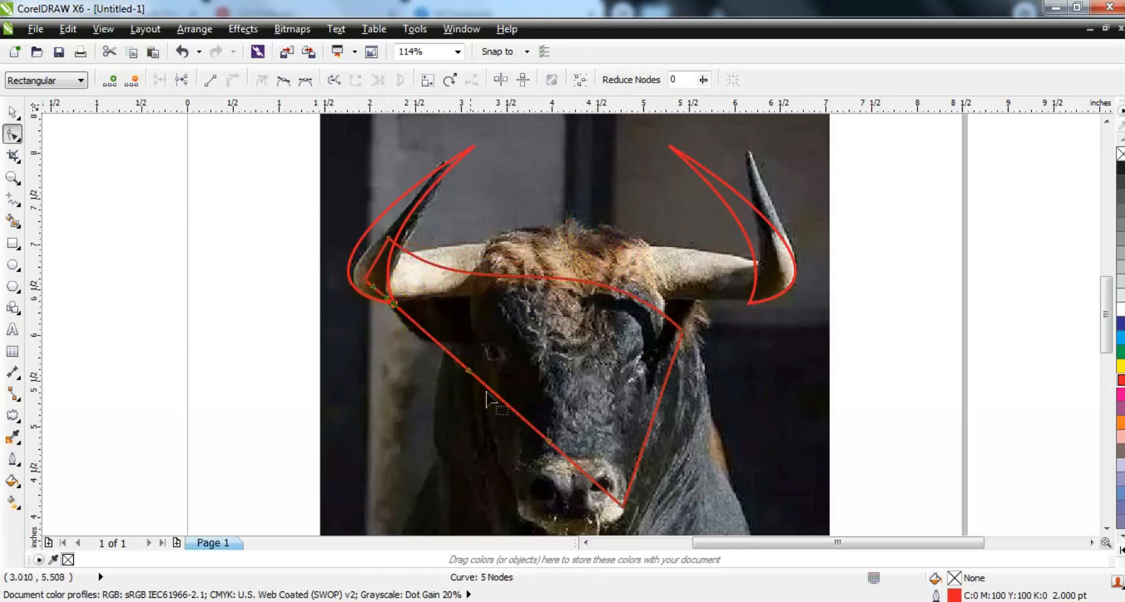
{"action": "left_click_drag", "start_coordinate": [468, 381], "coordinate": [628, 380]}
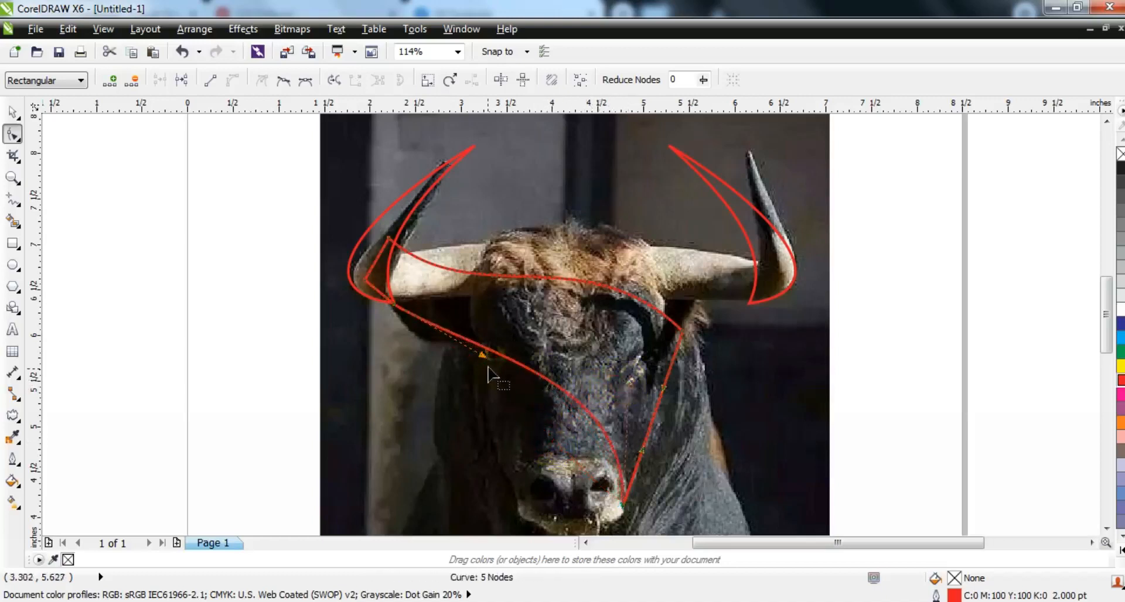
{"action": "mouse_move", "coordinate": [484, 356]}
{"action": "left_mouse_down"}
{"action": "mouse_move", "coordinate": [500, 353]}
{"action": "mouse_move", "coordinate": [492, 338]}
{"action": "left_mouse_up"}
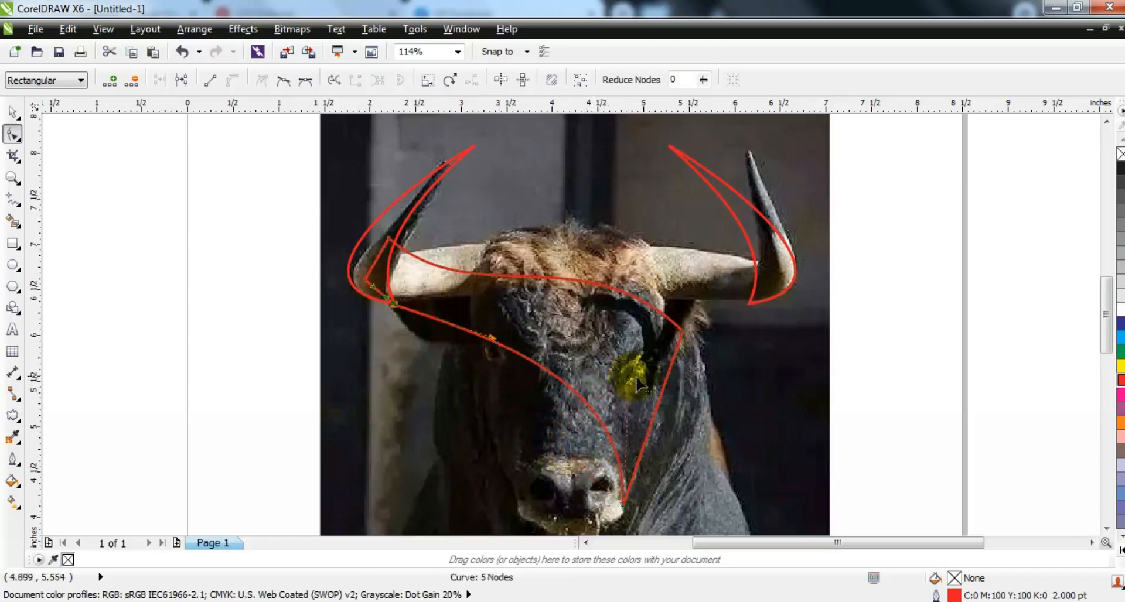
{"action": "left_click_drag", "start_coordinate": [632, 385], "coordinate": [628, 381]}
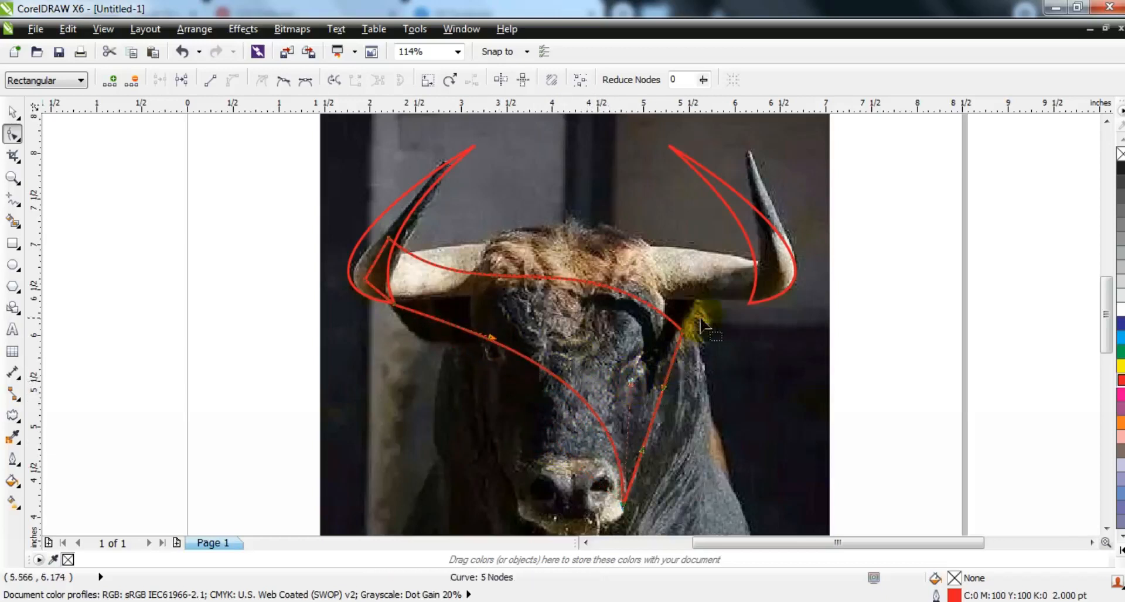
Bend the face shape's short edge between the right ear and the muzzle into a slight S-curve.
{"action": "left_click_drag", "start_coordinate": [663, 387], "coordinate": [673, 388]}
{"action": "left_click_drag", "start_coordinate": [640, 448], "coordinate": [631, 423]}
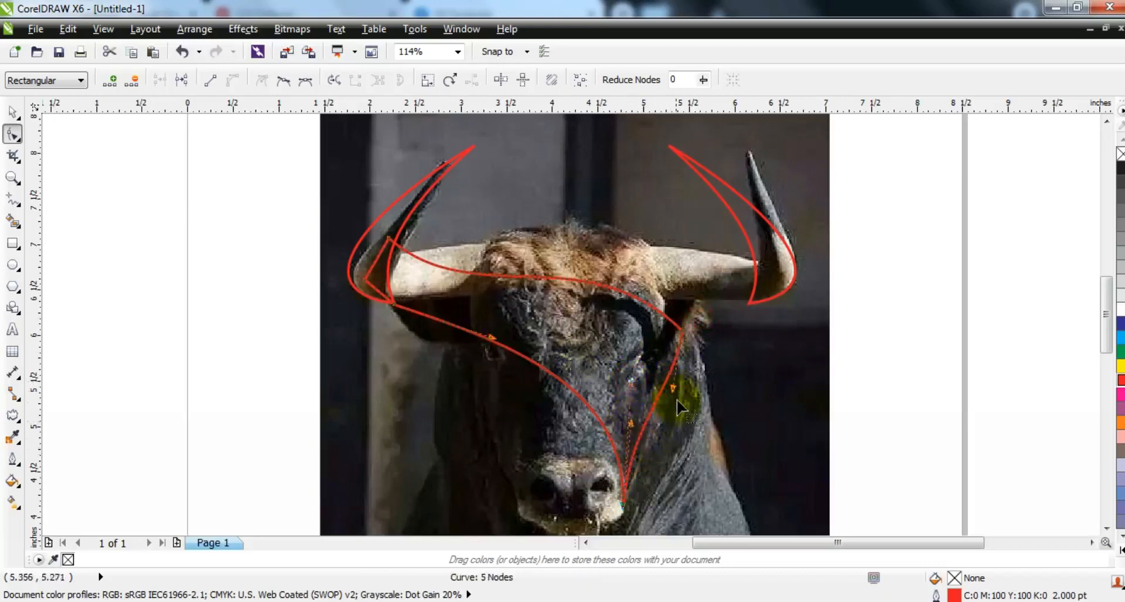
{"action": "left_click_drag", "start_coordinate": [675, 391], "coordinate": [678, 392]}
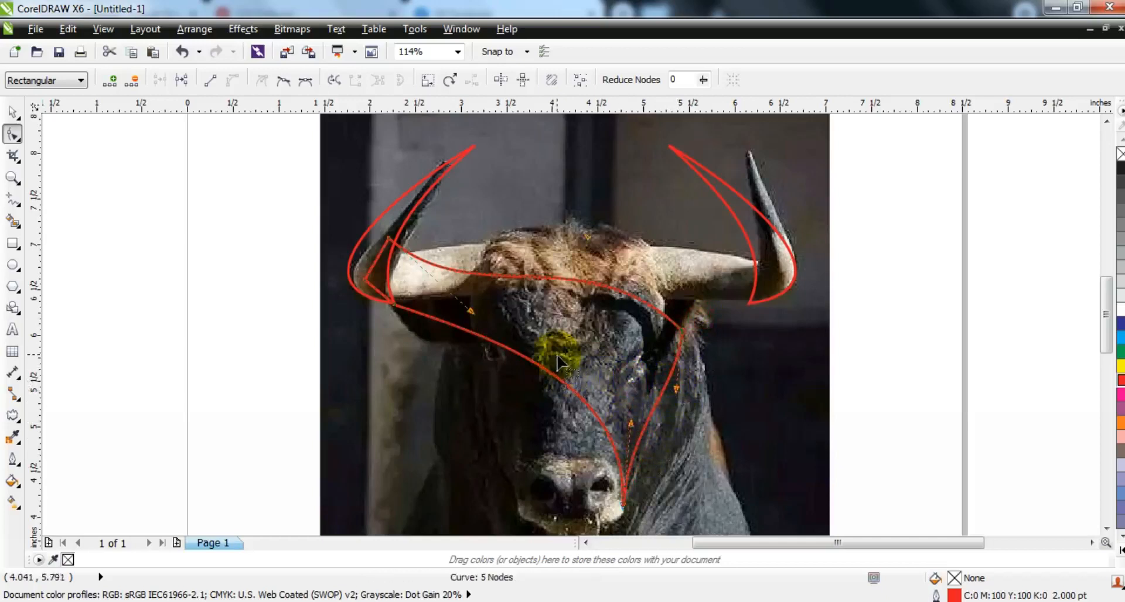
Draw a closed four-node straight-sided shape, about 2.92 by 0.91 inches, from the right horn to the forehead, the right ear and the horn's base.
{"action": "left_click", "coordinate": [12, 178]}
{"action": "right_click", "coordinate": [554, 304]}
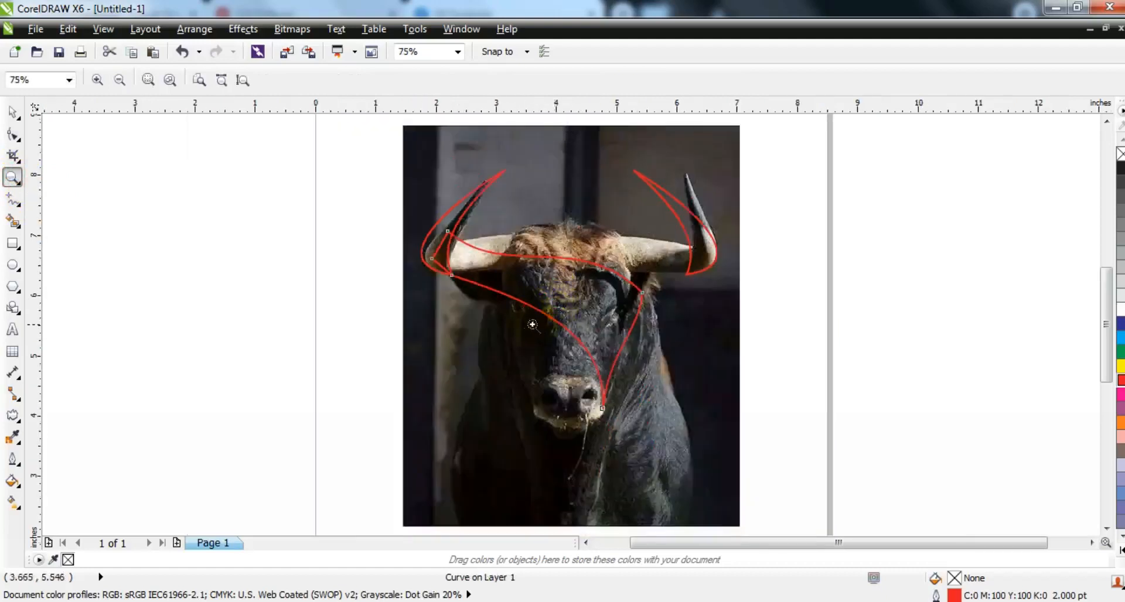
{"action": "mouse_move", "coordinate": [361, 146]}
{"action": "left_mouse_down"}
{"action": "mouse_move", "coordinate": [598, 339]}
{"action": "mouse_move", "coordinate": [763, 443]}
{"action": "left_mouse_up"}
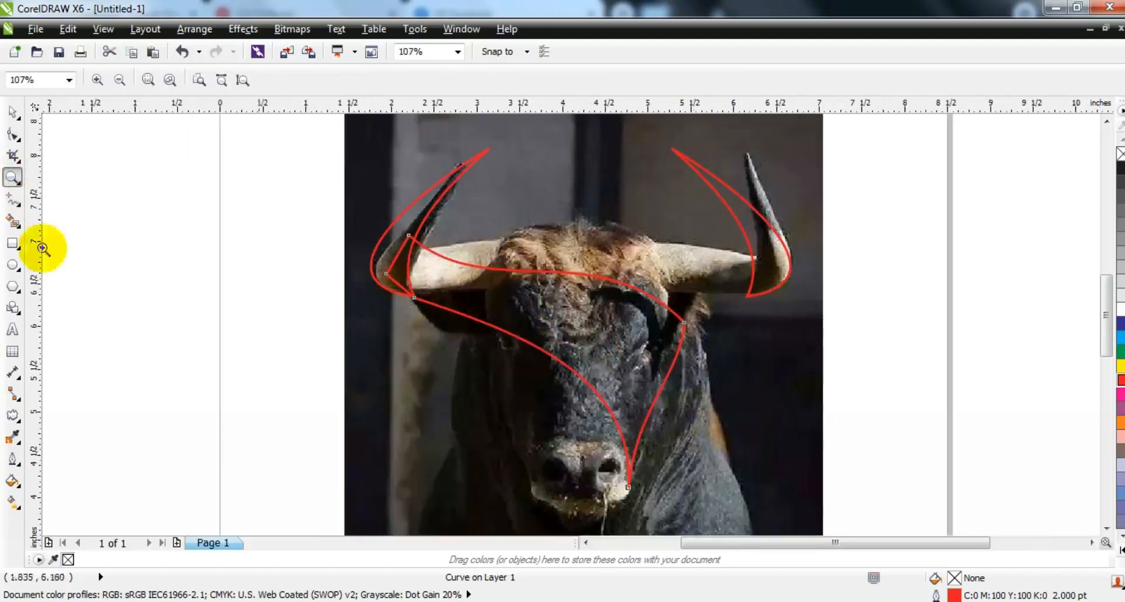
{"action": "left_click", "coordinate": [12, 200]}
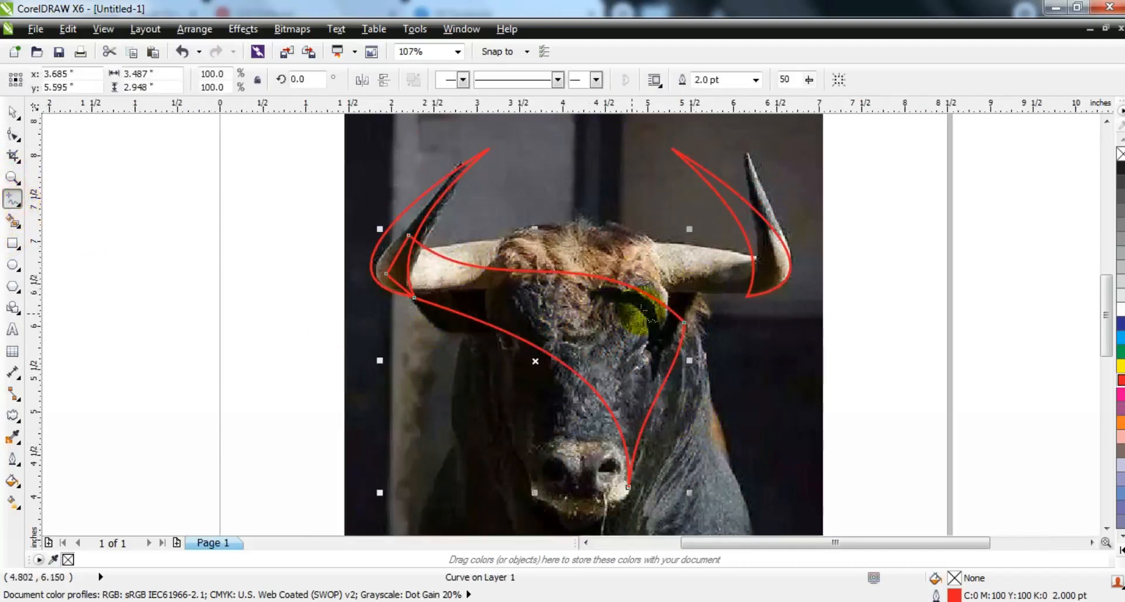
{"action": "left_click", "coordinate": [756, 249]}
{"action": "left_click", "coordinate": [505, 290]}
{"action": "left_click", "coordinate": [680, 325]}
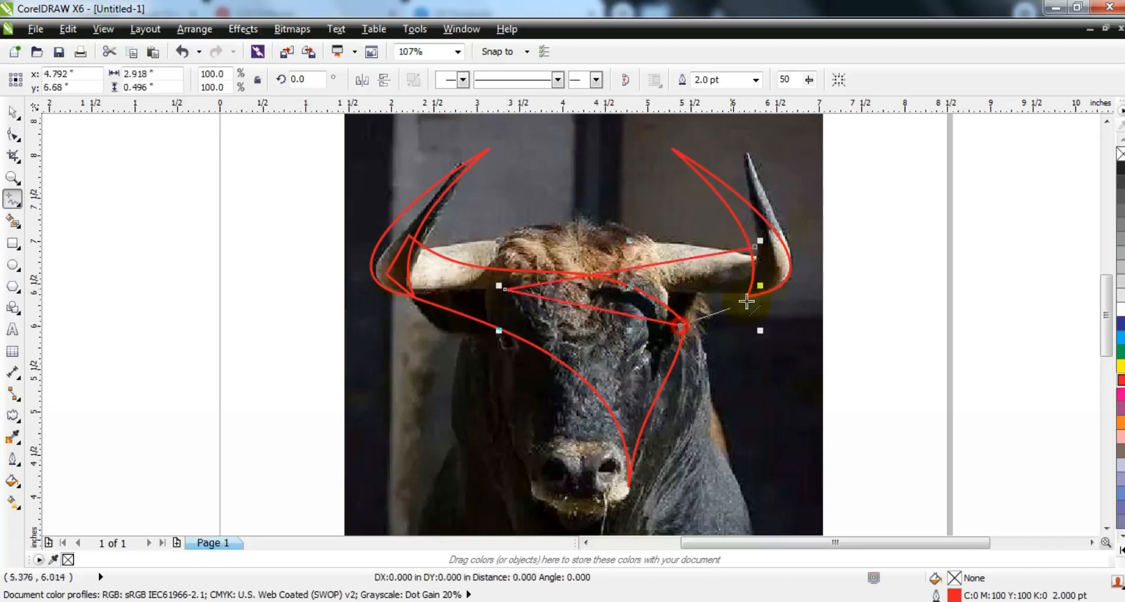
{"action": "left_click", "coordinate": [751, 293]}
{"action": "left_click", "coordinate": [754, 247]}
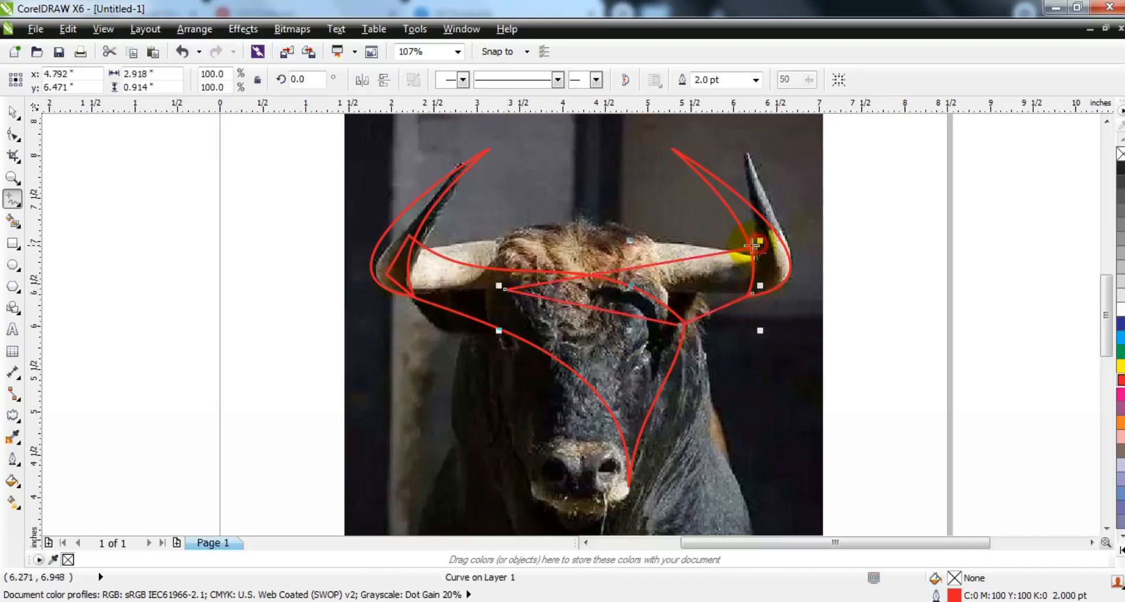
{"action": "left_click", "coordinate": [754, 247]}
{"action": "left_click", "coordinate": [753, 292]}
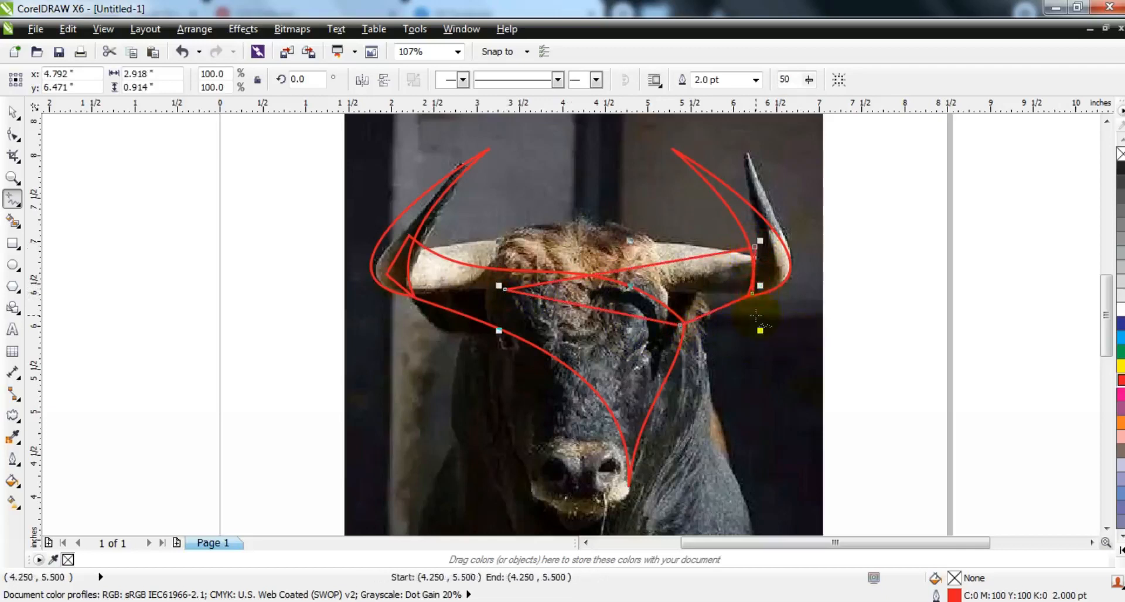
Select all nodes of the four-node shape beside the right horn and convert its segments to curves.
{"action": "left_click", "coordinate": [12, 134]}
{"action": "left_click_drag", "start_coordinate": [448, 206], "coordinate": [848, 392]}
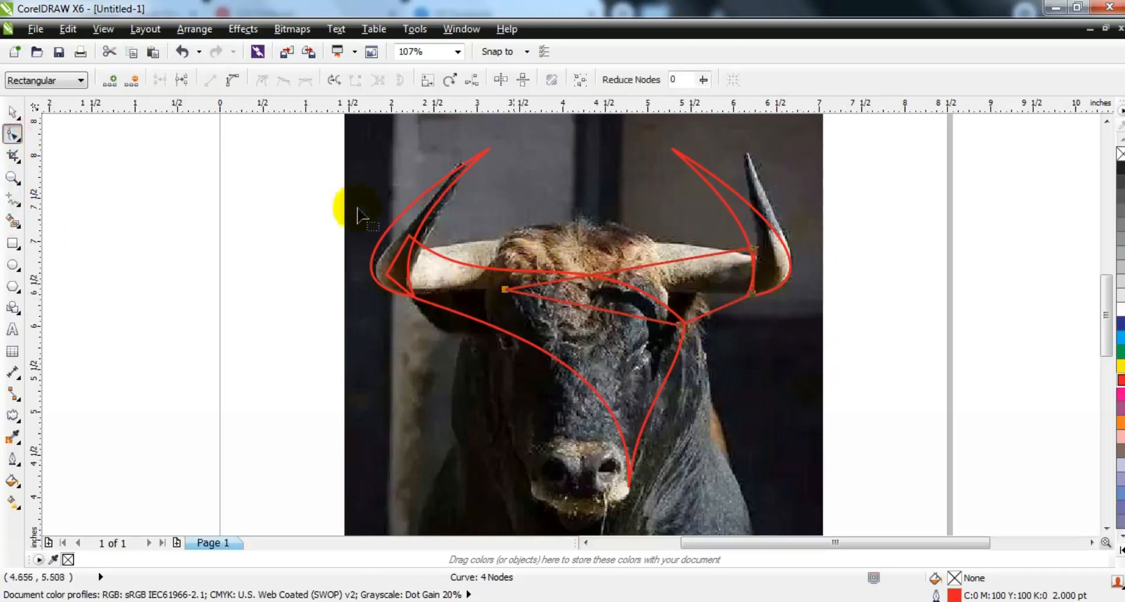
{"action": "left_click", "coordinate": [235, 81]}
{"action": "left_click", "coordinate": [12, 111]}
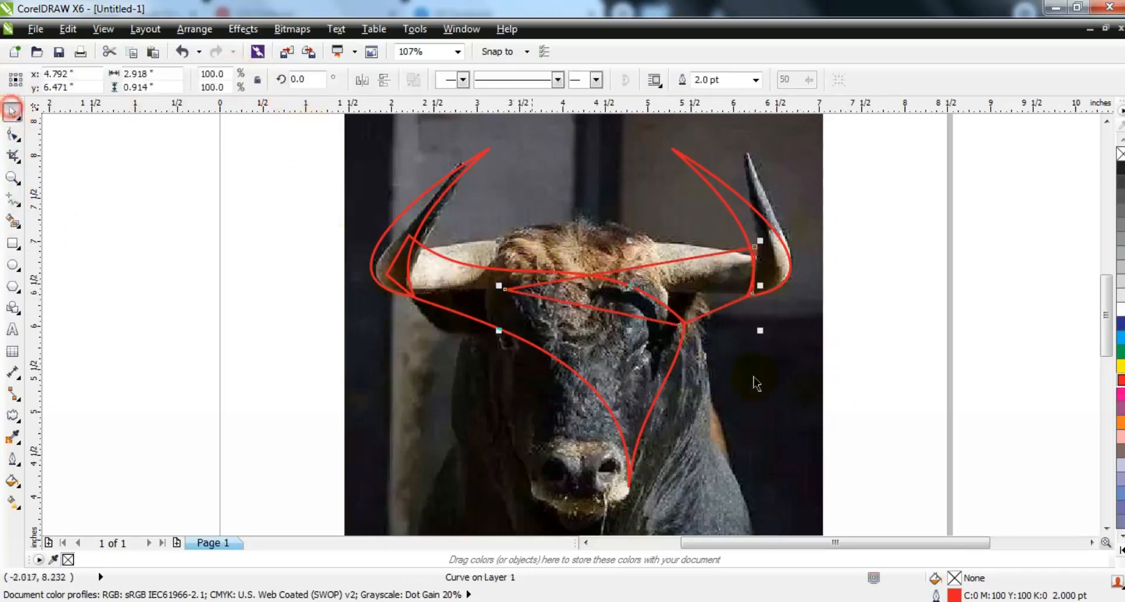
Apply a uniform transparency to the bull photo and reduce it below 50 so the photo is only slightly faded.
{"action": "left_click", "coordinate": [761, 377]}
{"action": "left_click_drag", "start_coordinate": [14, 417], "coordinate": [63, 523]}
{"action": "left_click", "coordinate": [74, 80]}
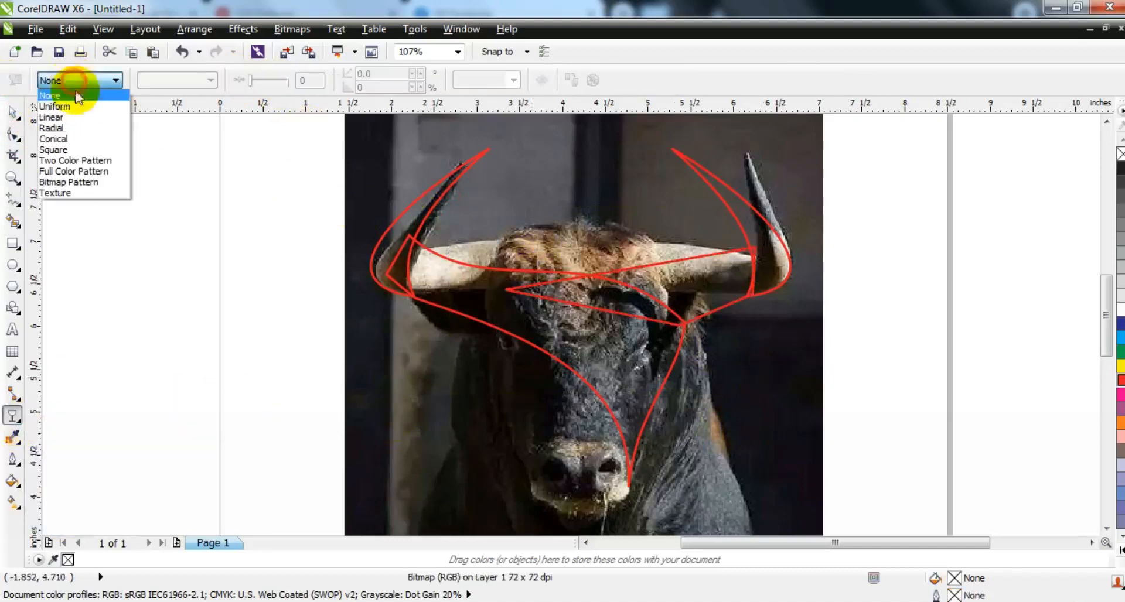
{"action": "left_click", "coordinate": [73, 106]}
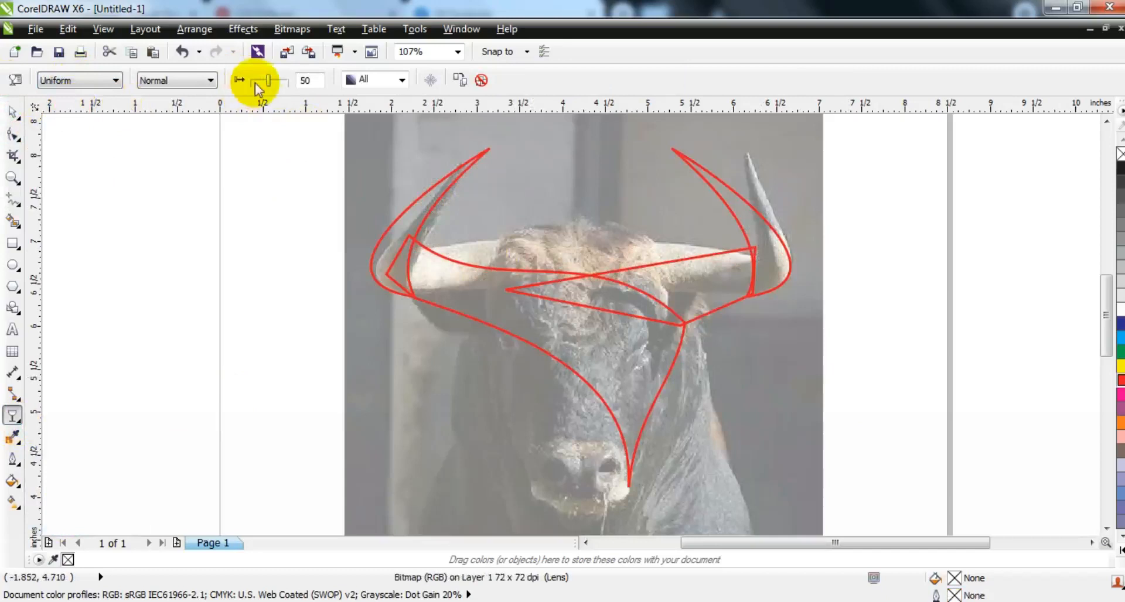
{"action": "left_click", "coordinate": [258, 80]}
{"action": "left_click", "coordinate": [14, 113]}
{"action": "left_click", "coordinate": [114, 254]}
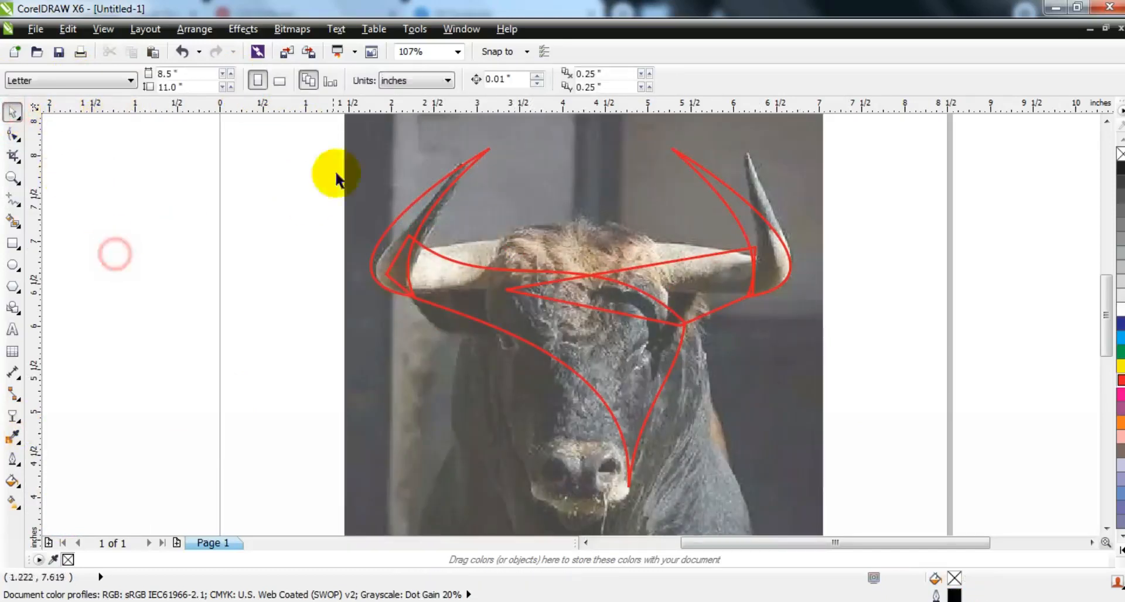
Select the four traced horn and head shapes together and change their outlines from red to black.
{"action": "left_click_drag", "start_coordinate": [239, 136], "coordinate": [833, 498]}
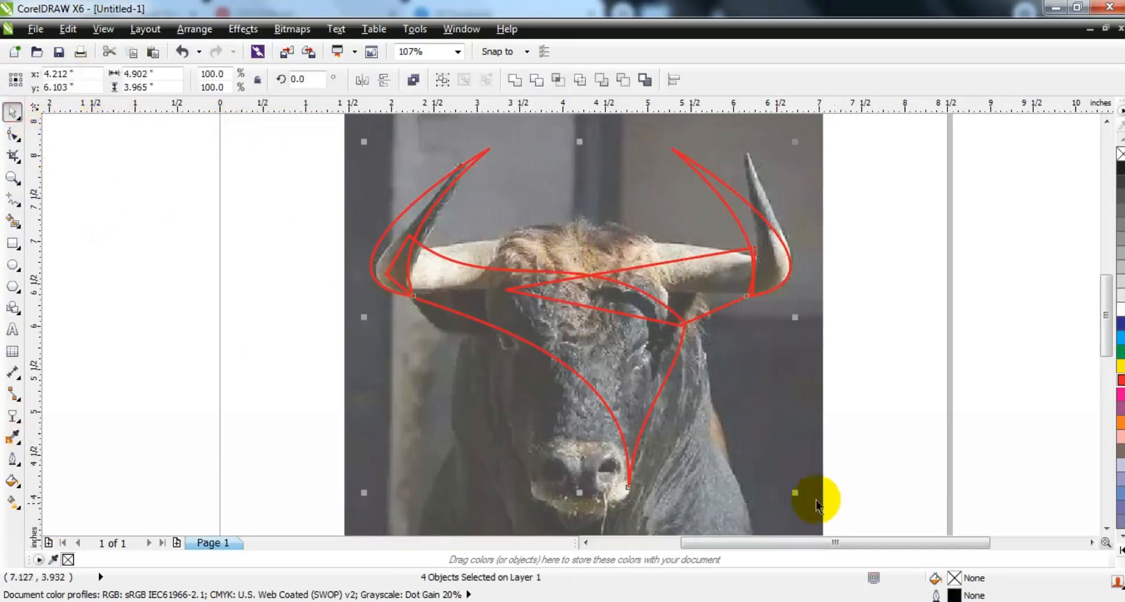
{"action": "left_click", "coordinate": [1120, 550]}
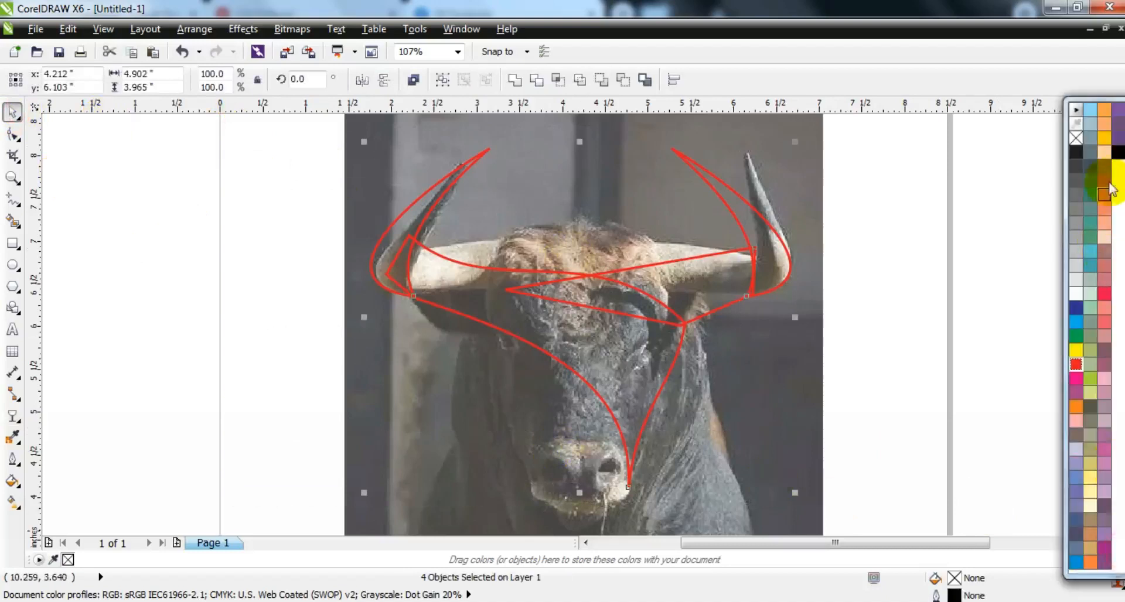
{"action": "right_click", "coordinate": [1116, 154]}
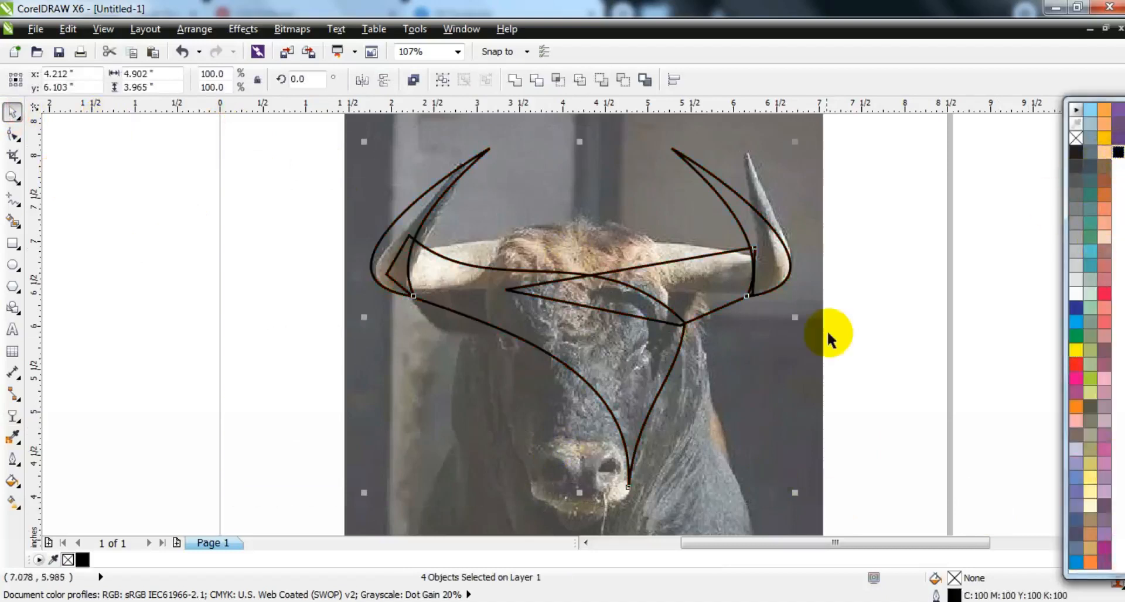
{"action": "left_click", "coordinate": [827, 331]}
Bend the upper edge of the four-node shape beside the right horn into an S-curve and shift its forehead corner slightly towards the right horn.
{"action": "left_click", "coordinate": [13, 133]}
{"action": "left_click", "coordinate": [649, 268]}
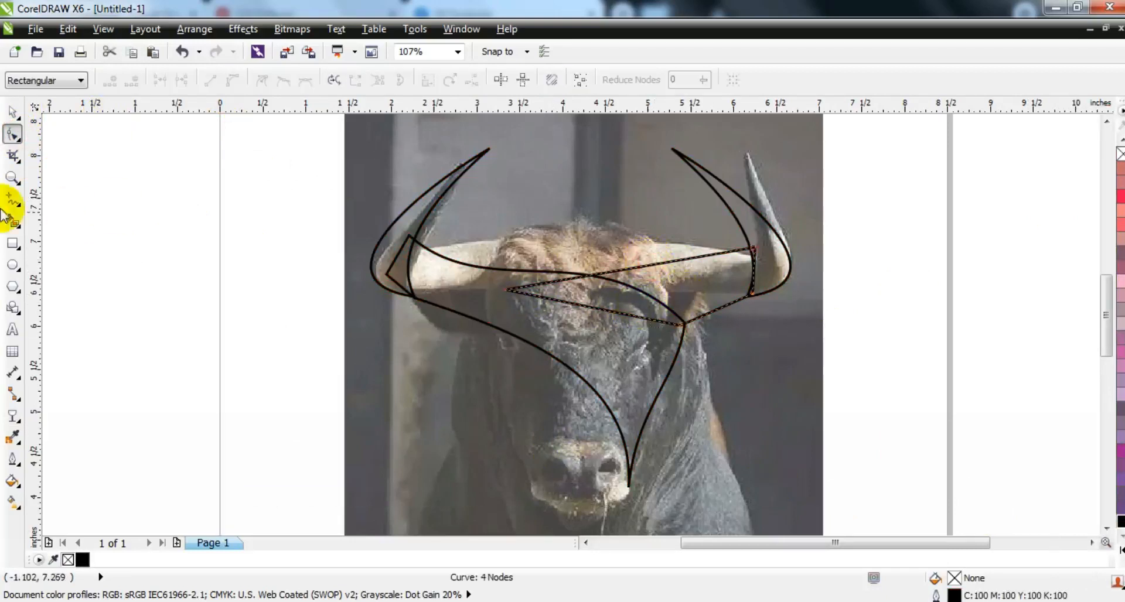
{"action": "left_click_drag", "start_coordinate": [489, 205], "coordinate": [812, 358]}
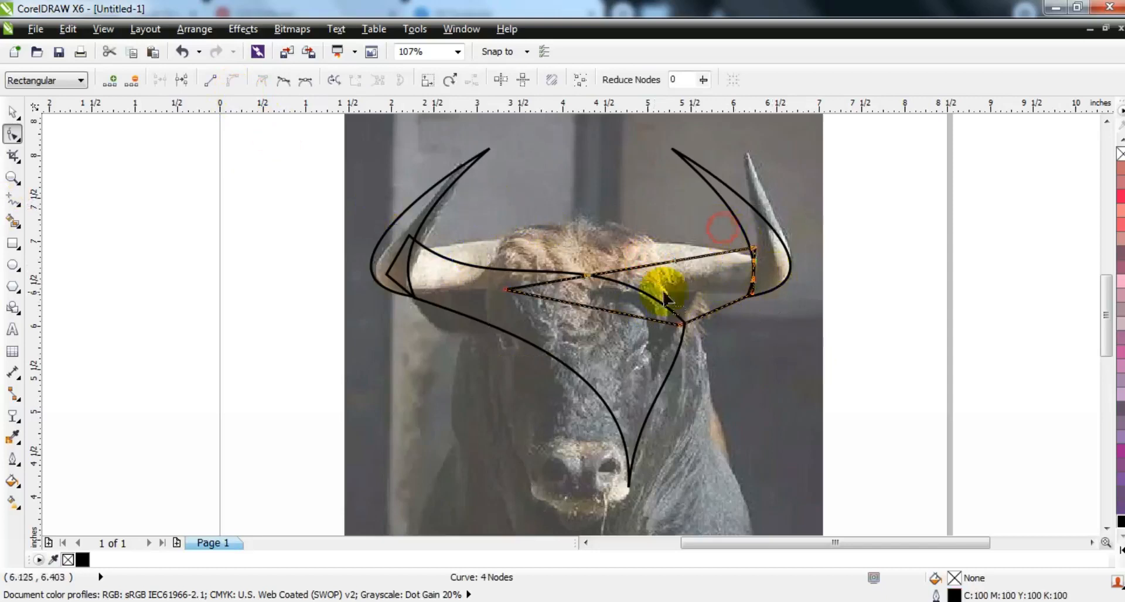
{"action": "left_click_drag", "start_coordinate": [676, 269], "coordinate": [580, 247]}
{"action": "left_click_drag", "start_coordinate": [509, 290], "coordinate": [559, 299]}
Raise the face shape's upper corner at the left horn and fine-tune the corners where the two head shapes meet the right horn and ear.
{"action": "left_click", "coordinate": [427, 251]}
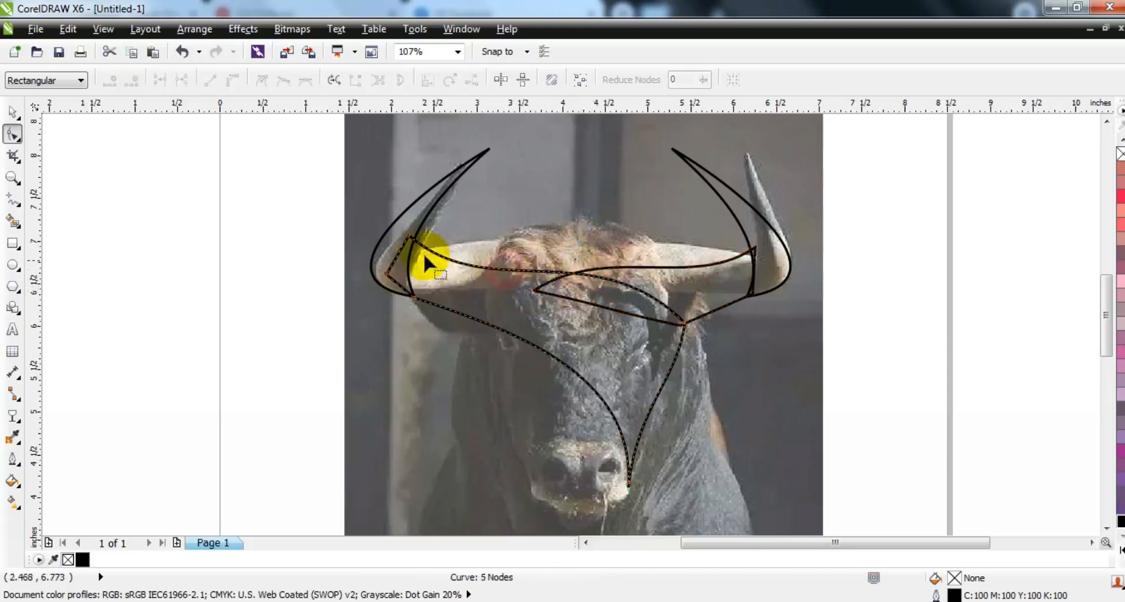
{"action": "left_click_drag", "start_coordinate": [415, 240], "coordinate": [411, 230]}
{"action": "left_click_drag", "start_coordinate": [487, 299], "coordinate": [486, 301]}
{"action": "left_click", "coordinate": [755, 248]}
{"action": "left_click_drag", "start_coordinate": [690, 291], "coordinate": [707, 318]}
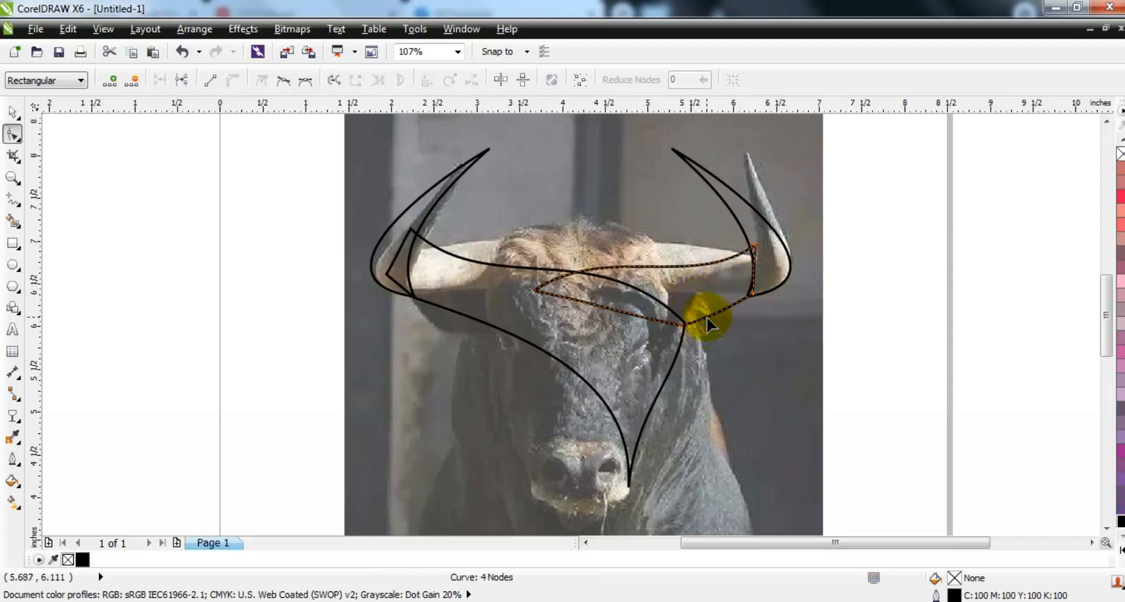
{"action": "left_click_drag", "start_coordinate": [659, 293], "coordinate": [689, 329]}
{"action": "left_click", "coordinate": [683, 327]}
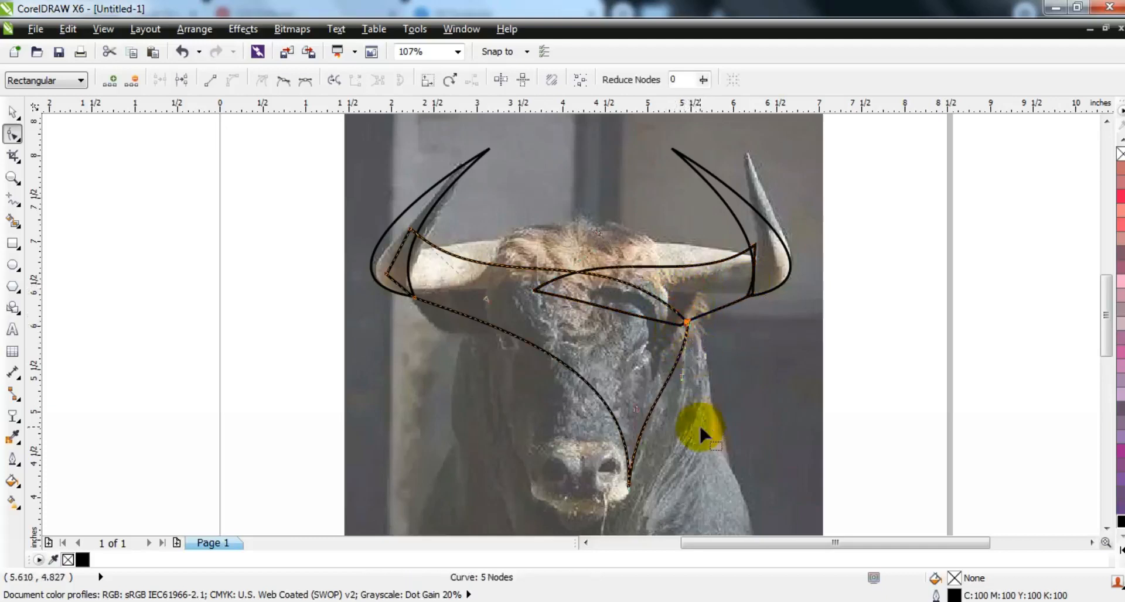
Draw a closed five-node straight-sided shape from the left cheek down to the muzzle, the chin, the muzzle's right corner and up beside the right eye.
{"action": "left_click", "coordinate": [7, 114]}
{"action": "left_click", "coordinate": [183, 230]}
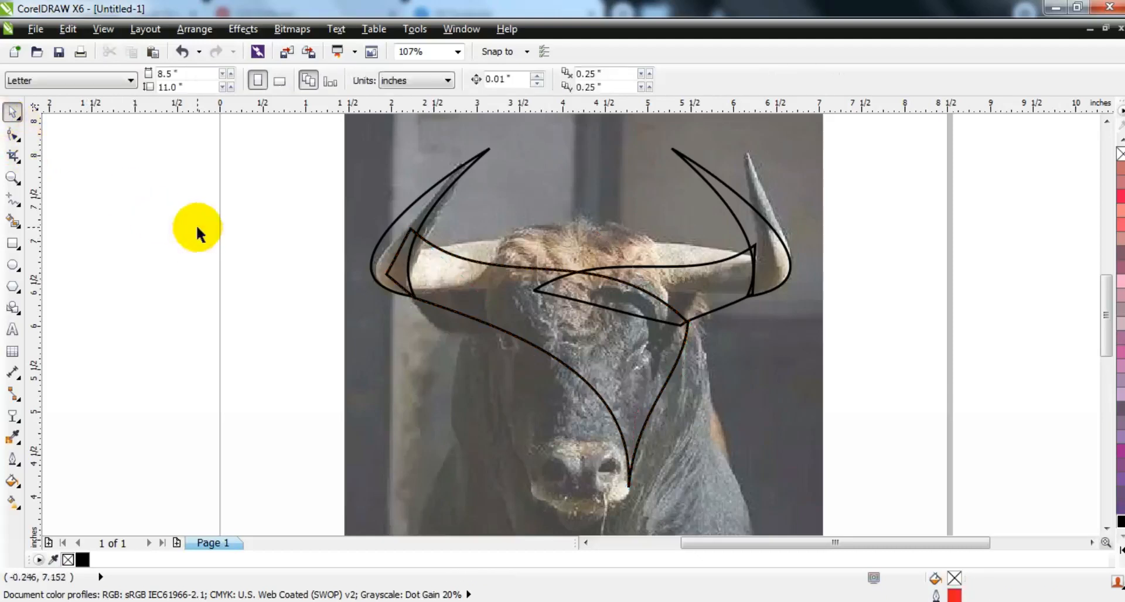
{"action": "left_click", "coordinate": [13, 199]}
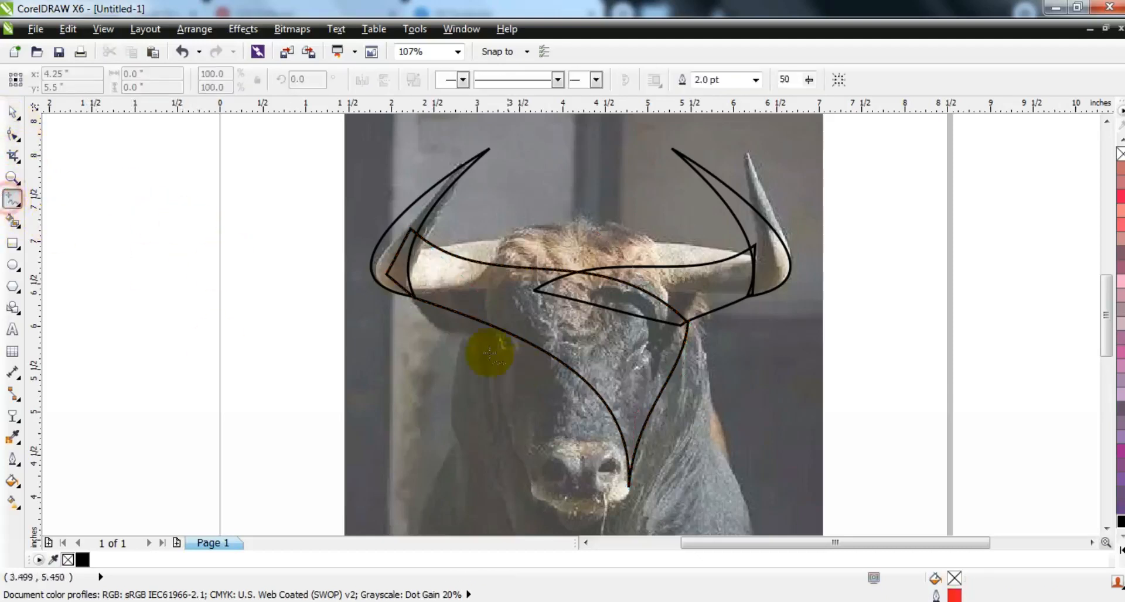
{"action": "left_click", "coordinate": [485, 317]}
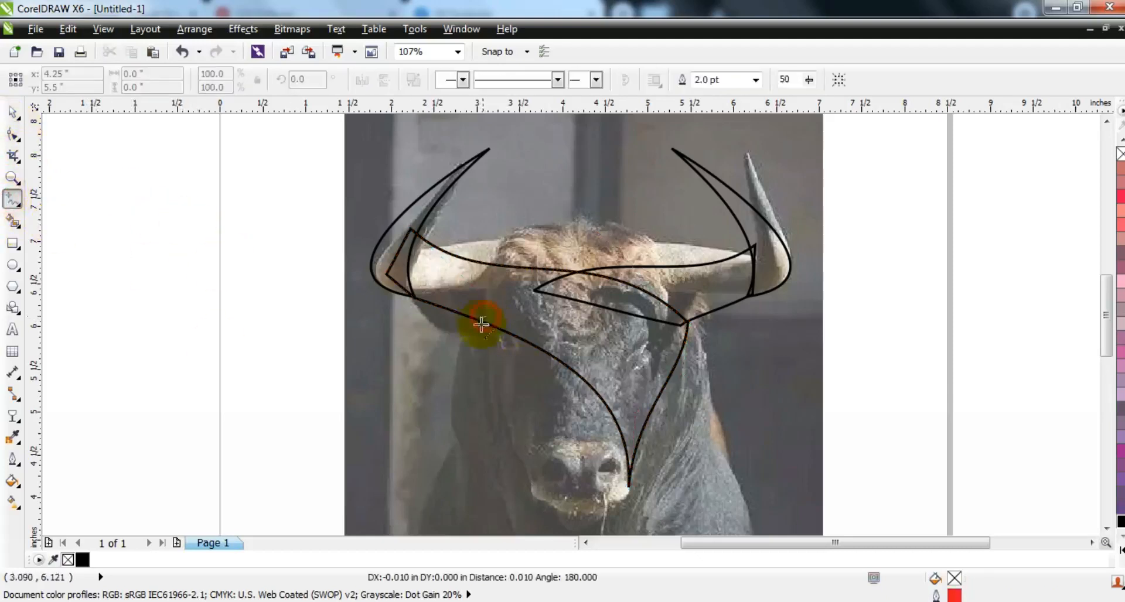
{"action": "left_click", "coordinate": [532, 478]}
{"action": "left_click", "coordinate": [533, 484]}
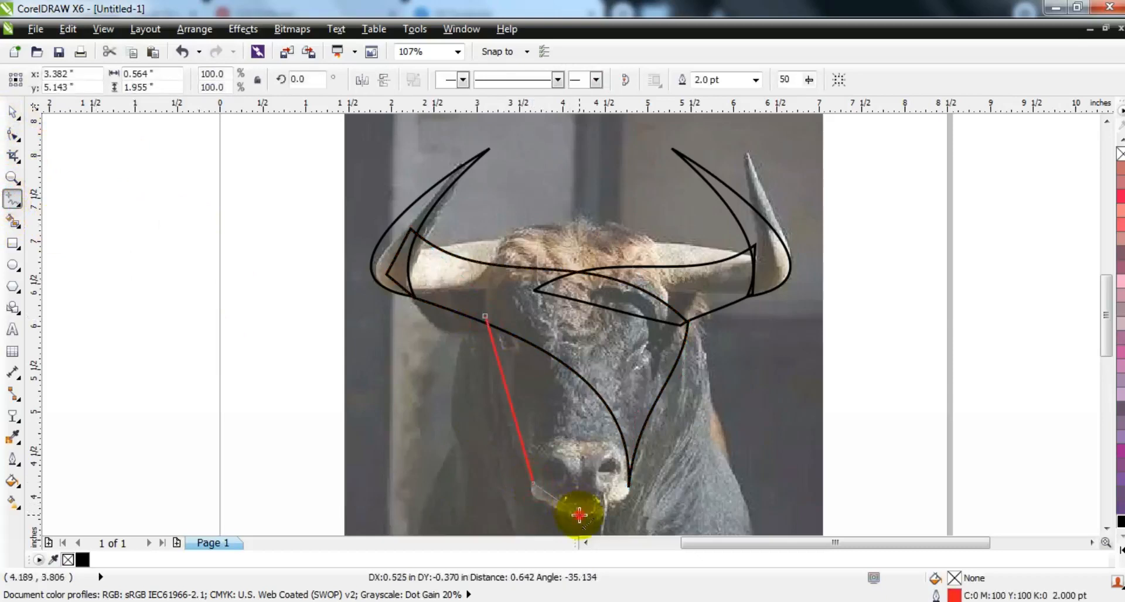
{"action": "left_click", "coordinate": [578, 514]}
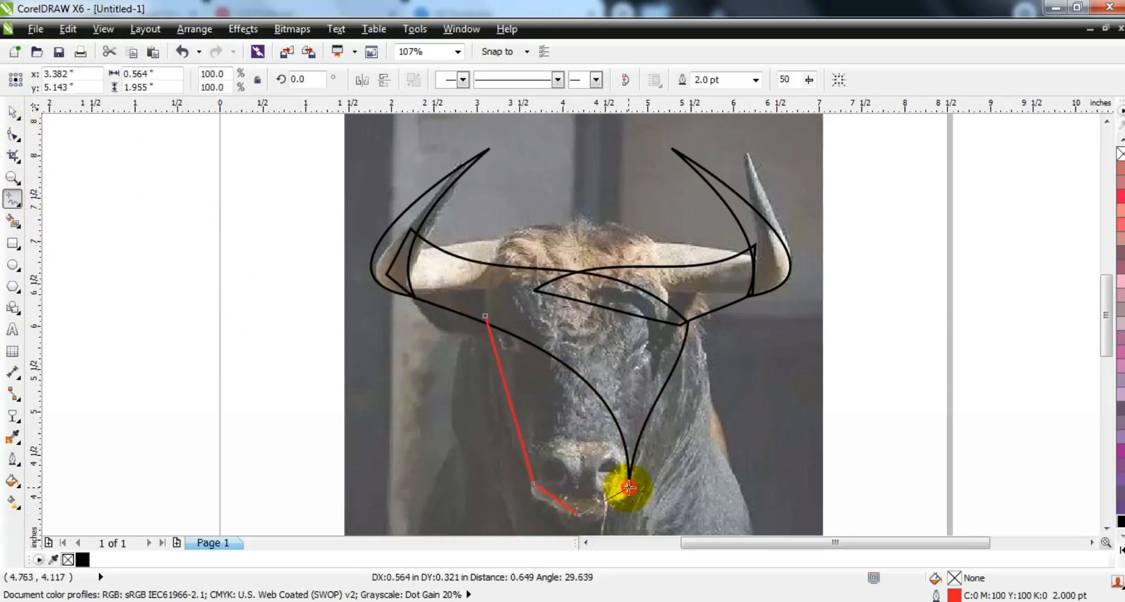
{"action": "left_click", "coordinate": [629, 488]}
{"action": "left_click", "coordinate": [637, 368]}
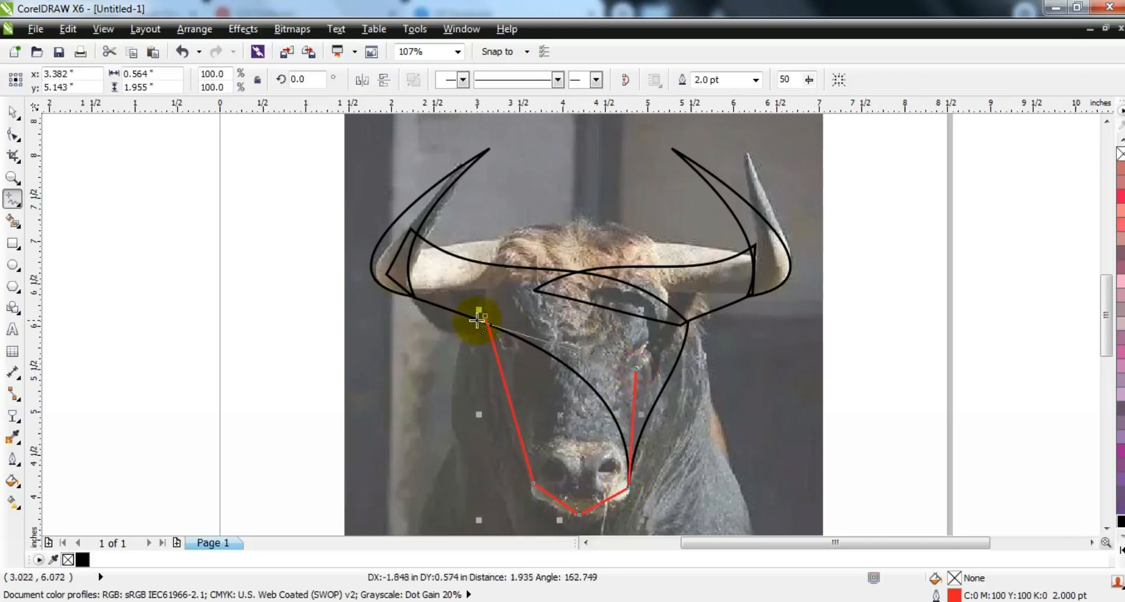
{"action": "left_click", "coordinate": [478, 319]}
Convert the five-node muzzle shape's segments to curves and bend its left cheek edge into an S-curve.
{"action": "left_click", "coordinate": [10, 141]}
{"action": "left_click_drag", "start_coordinate": [319, 299], "coordinate": [732, 524]}
{"action": "left_click", "coordinate": [239, 82]}
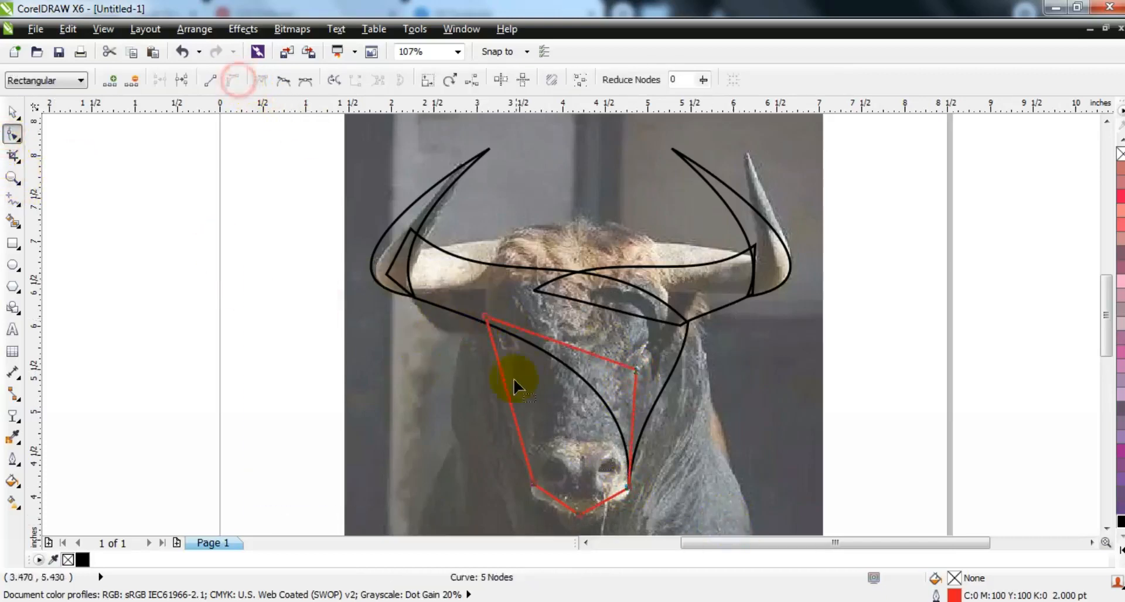
{"action": "left_click_drag", "start_coordinate": [499, 375], "coordinate": [485, 375]}
{"action": "left_click_drag", "start_coordinate": [535, 423], "coordinate": [535, 423]}
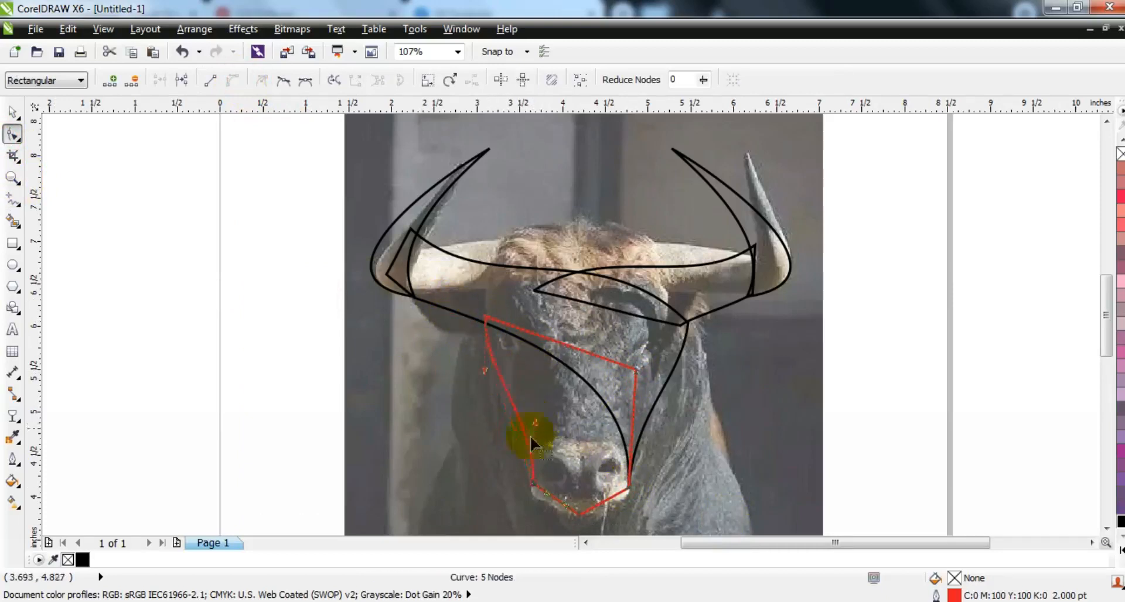
{"action": "left_click_drag", "start_coordinate": [480, 375], "coordinate": [480, 375]}
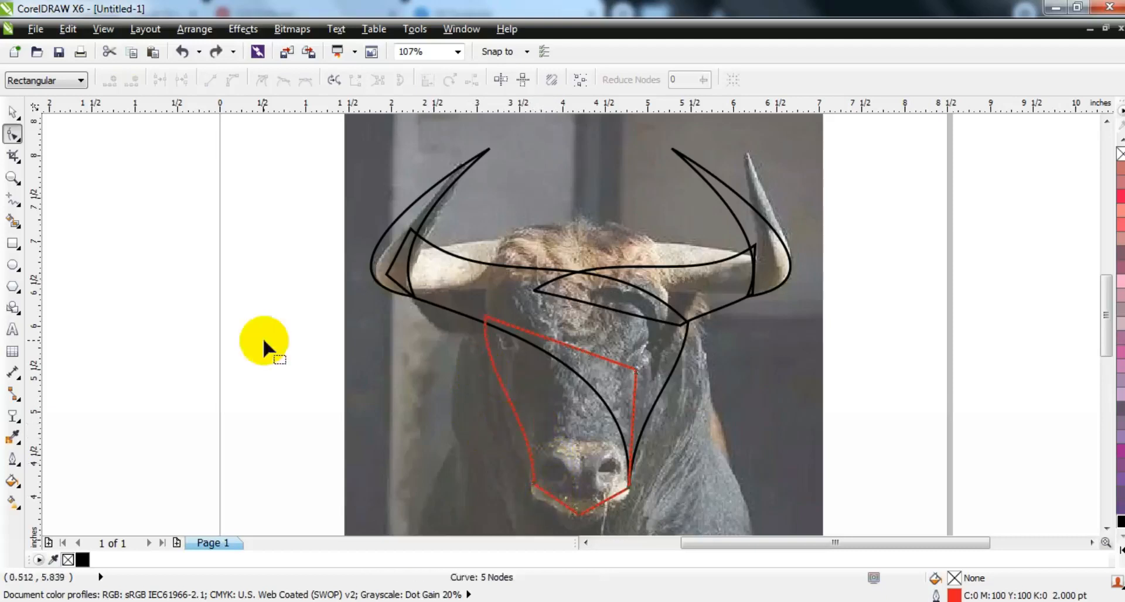
Select all five traced shapes and move them straight sideways off the photo onto the empty area left of the page.
{"action": "left_click", "coordinate": [13, 113]}
{"action": "key", "text": "F3"}
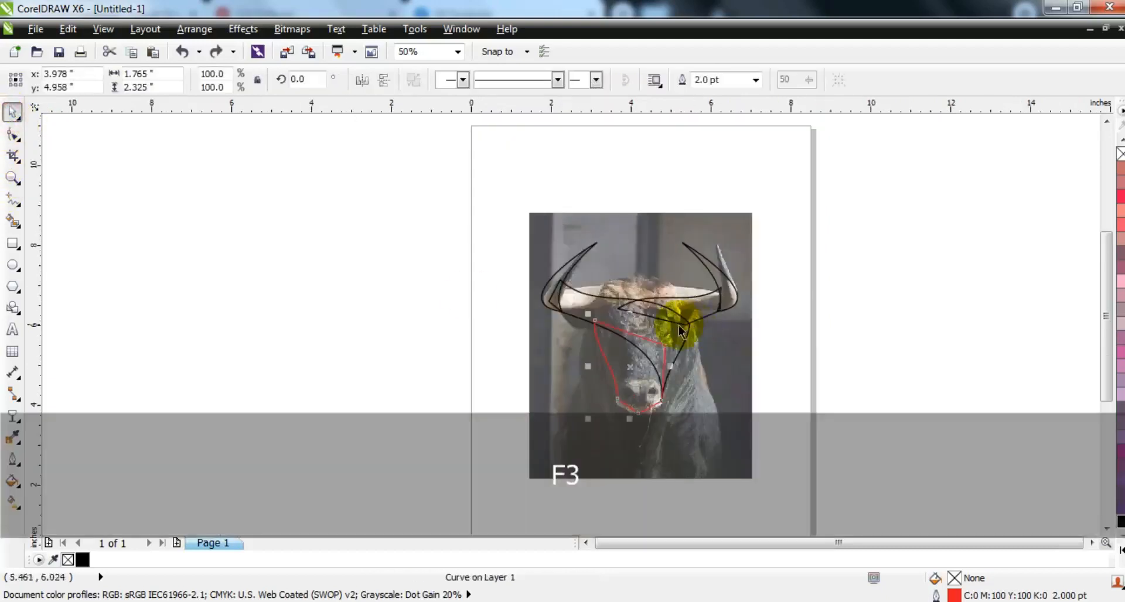
{"action": "key", "text": "Escape"}
{"action": "left_click_drag", "start_coordinate": [580, 331], "coordinate": [766, 427]}
{"action": "left_click_drag", "start_coordinate": [645, 339], "coordinate": [367, 338]}
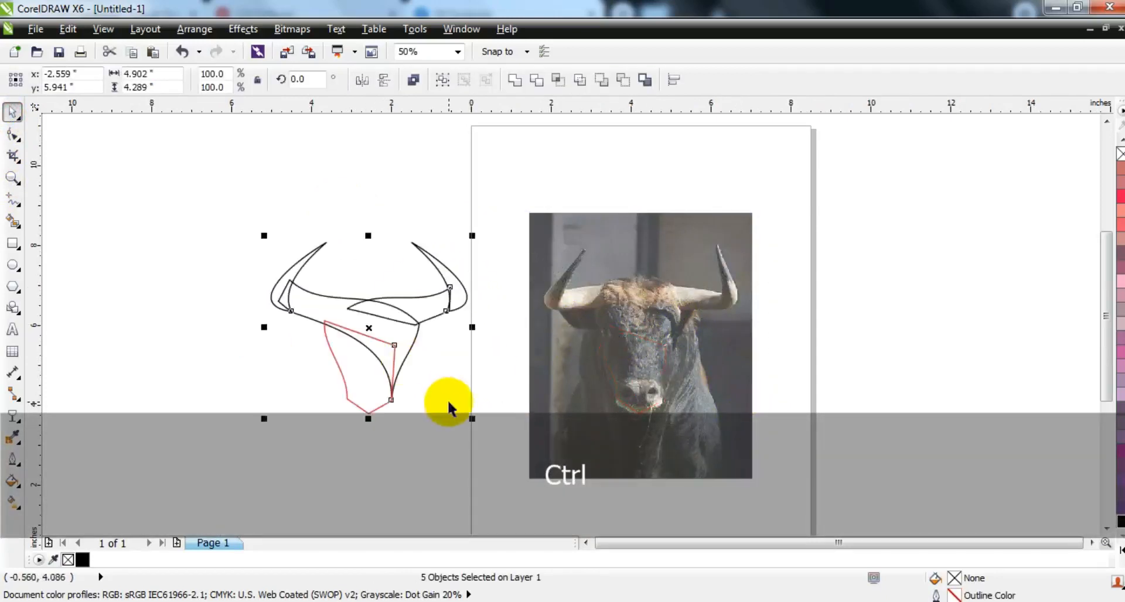
{"action": "left_click", "coordinate": [449, 406]}
Select both horns, the two head shapes and the muzzle shape together and fill them with 20% black.
{"action": "left_click", "coordinate": [12, 177]}
{"action": "left_click_drag", "start_coordinate": [202, 229], "coordinate": [544, 418]}
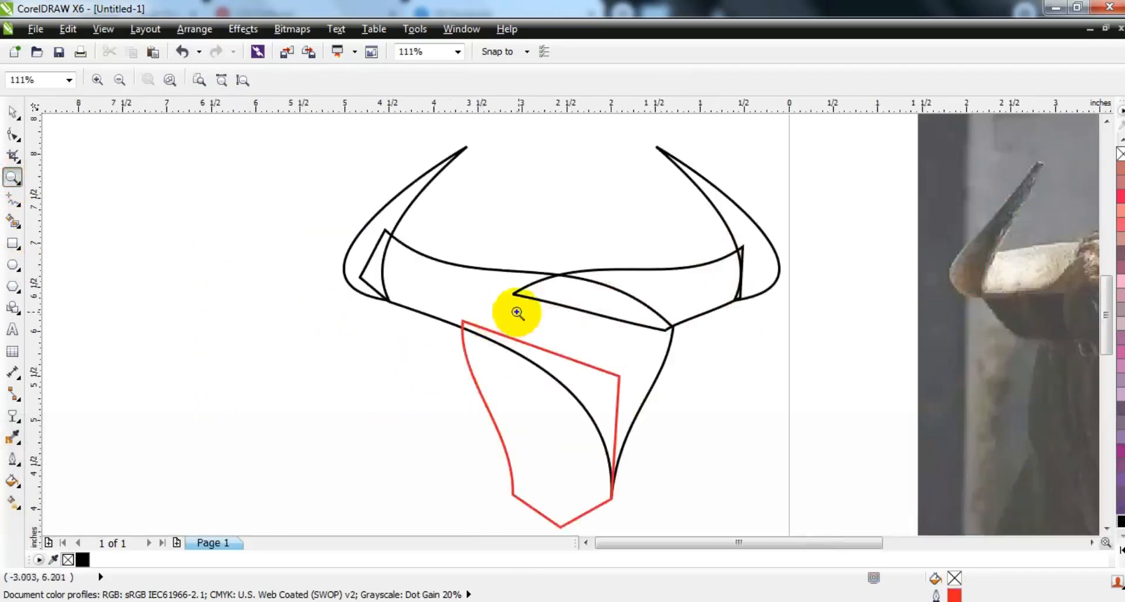
{"action": "left_click", "coordinate": [13, 111]}
{"action": "left_click", "coordinate": [397, 215]}
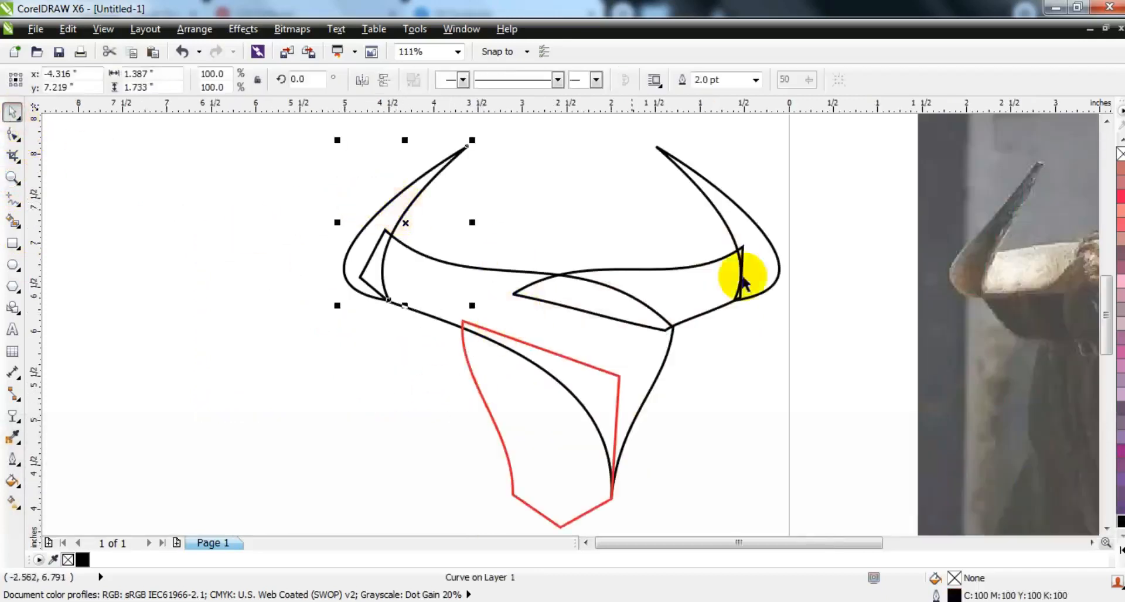
{"action": "left_click", "coordinate": [746, 222], "text": "shift"}
{"action": "left_click", "coordinate": [687, 280], "text": "shift"}
{"action": "left_click", "coordinate": [451, 274], "text": "shift"}
{"action": "left_click", "coordinate": [541, 393], "text": "shift"}
{"action": "left_click", "coordinate": [1120, 554]}
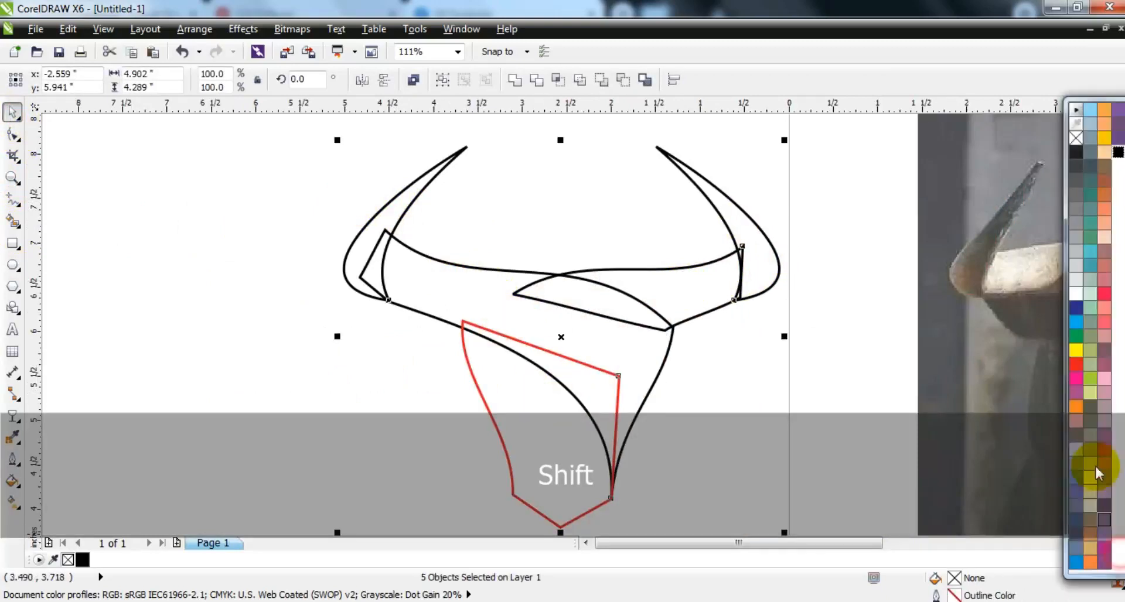
{"action": "left_click", "coordinate": [1076, 265]}
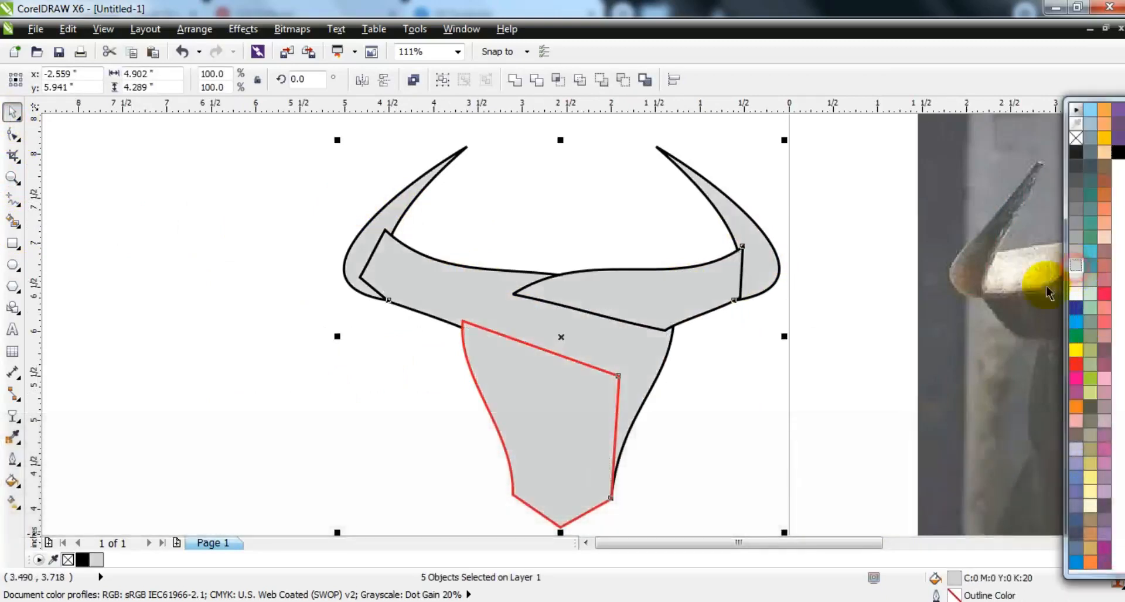
Send the right forehead shape and the muzzle shape to the back, and bring the left horn to the front.
{"action": "left_click", "coordinate": [689, 308]}
{"action": "key", "text": "shift+Page_Down"}
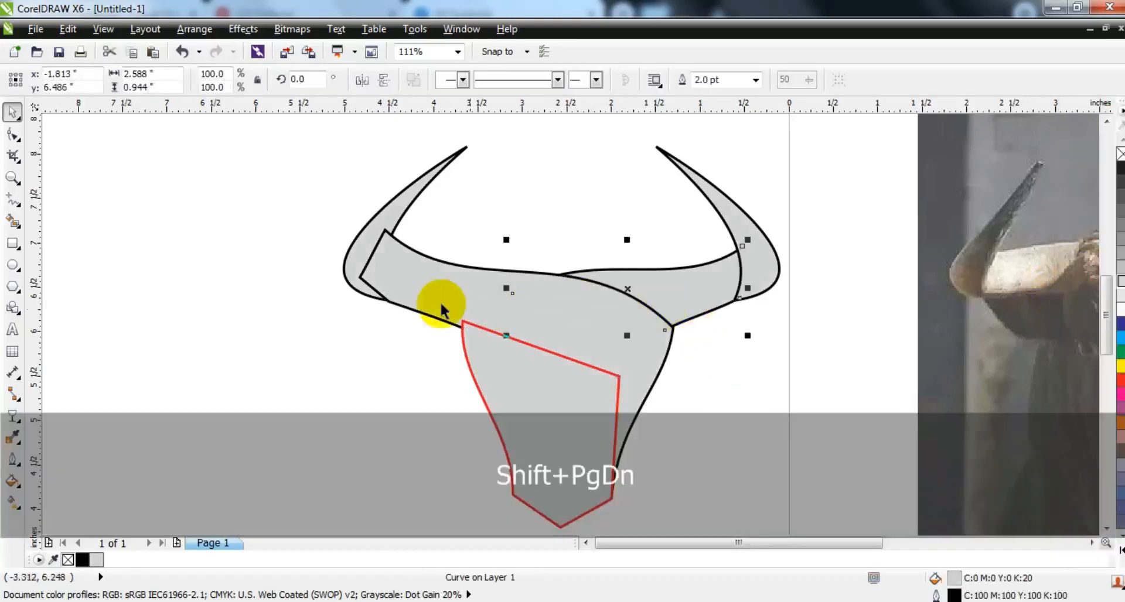
{"action": "left_click", "coordinate": [357, 256]}
{"action": "key", "text": "shift+Page_Up"}
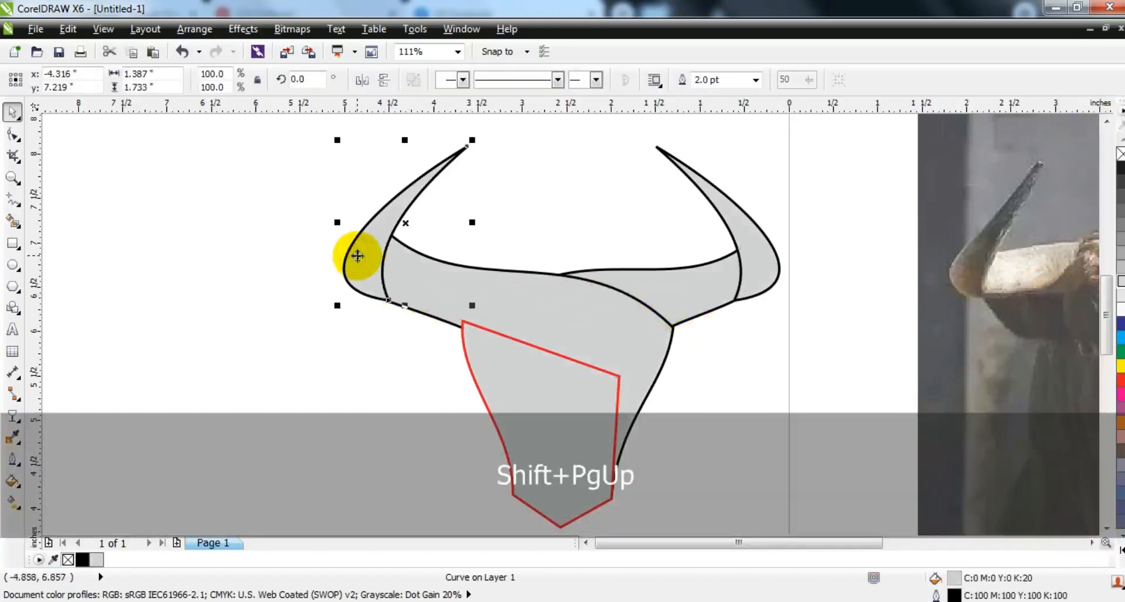
{"action": "left_click", "coordinate": [515, 373]}
{"action": "key", "text": "shift+Page_Down"}
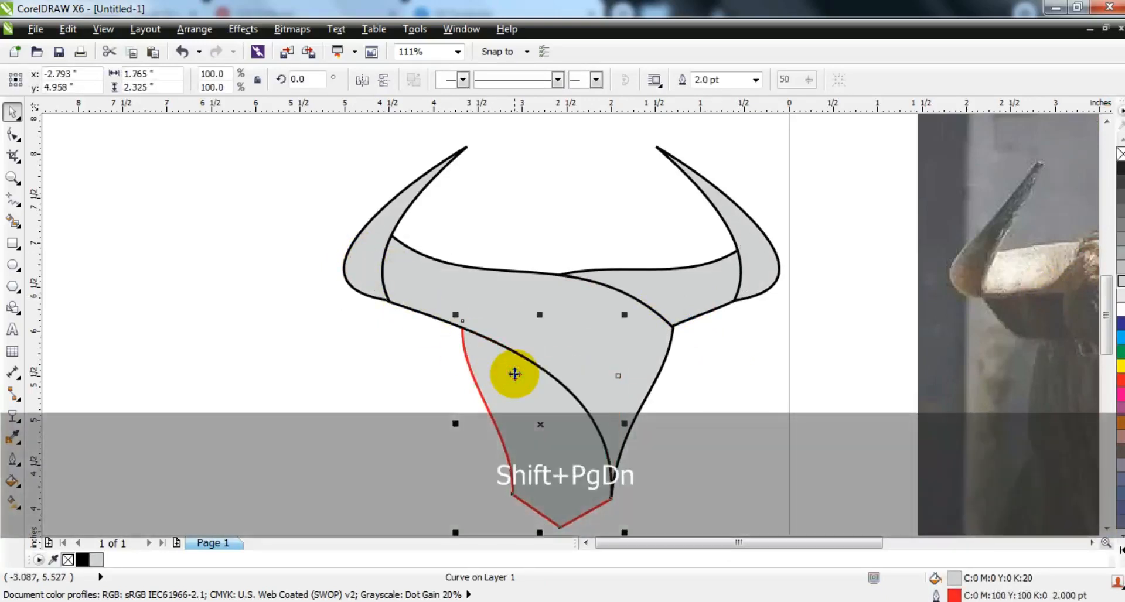
{"action": "left_click", "coordinate": [740, 432]}
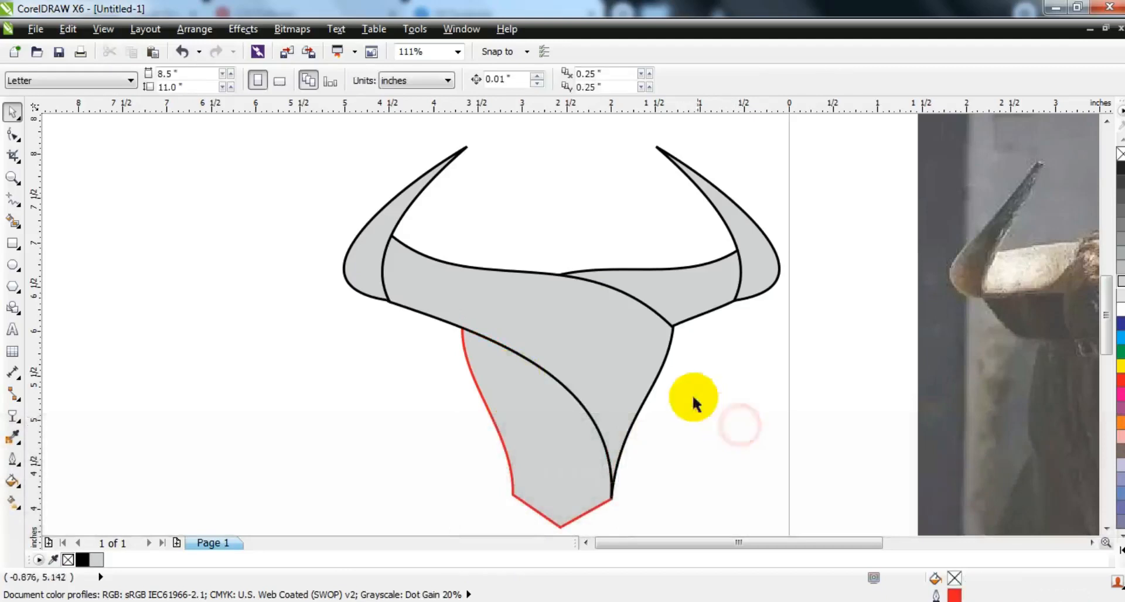
Draw a straight line about 0.94 by 1.81 inches from the left horn's tip to its inner base and convert it to a curve.
{"action": "left_click", "coordinate": [10, 199]}
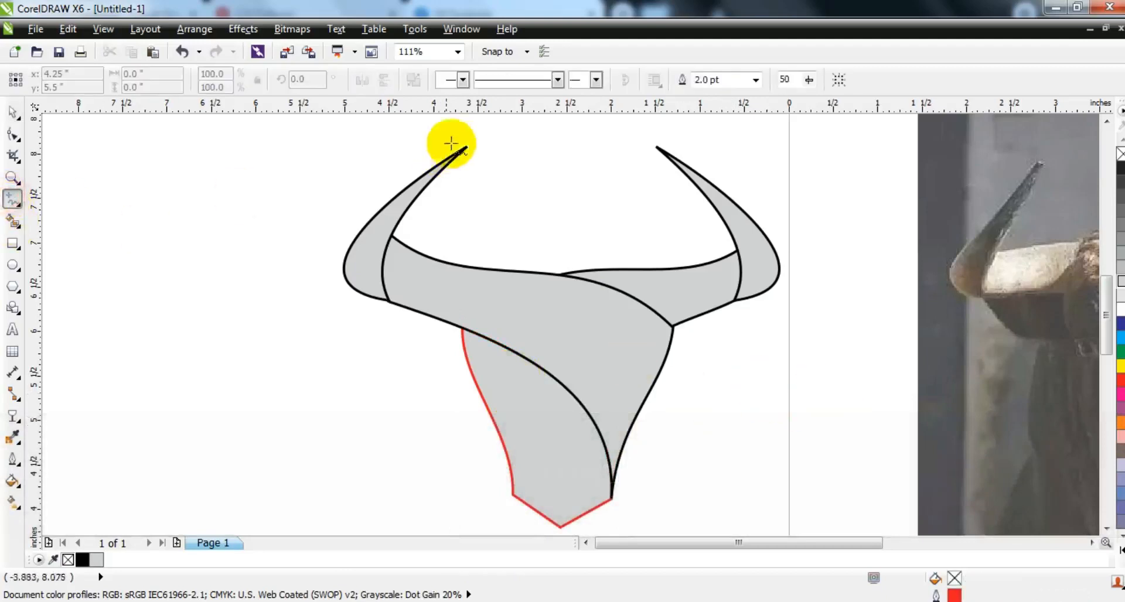
{"action": "left_click", "coordinate": [468, 144]}
{"action": "left_click", "coordinate": [386, 302]}
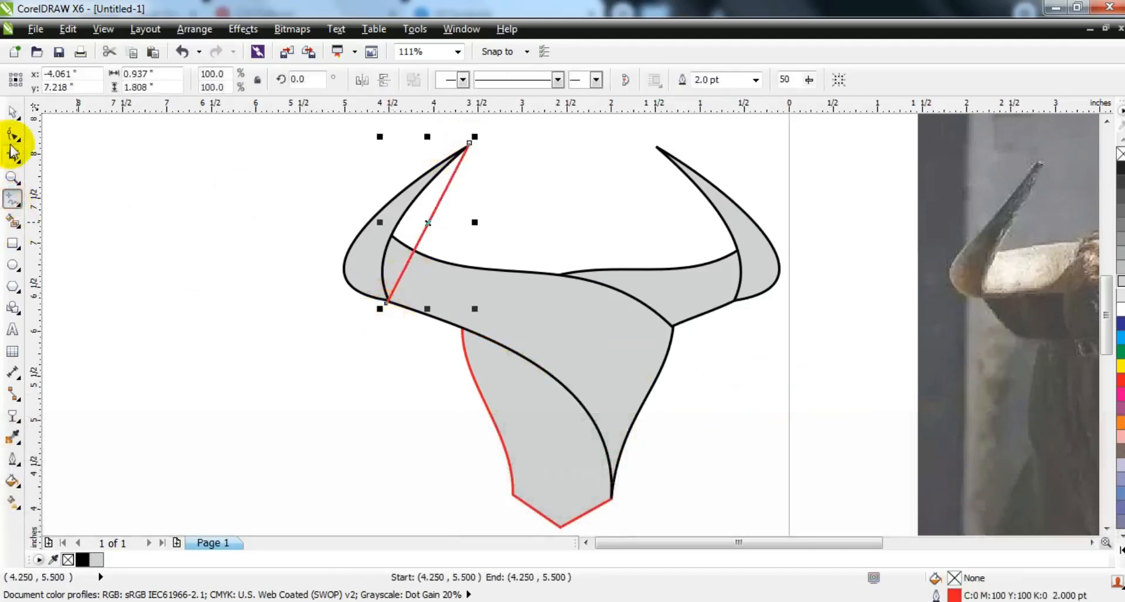
{"action": "left_click", "coordinate": [10, 138]}
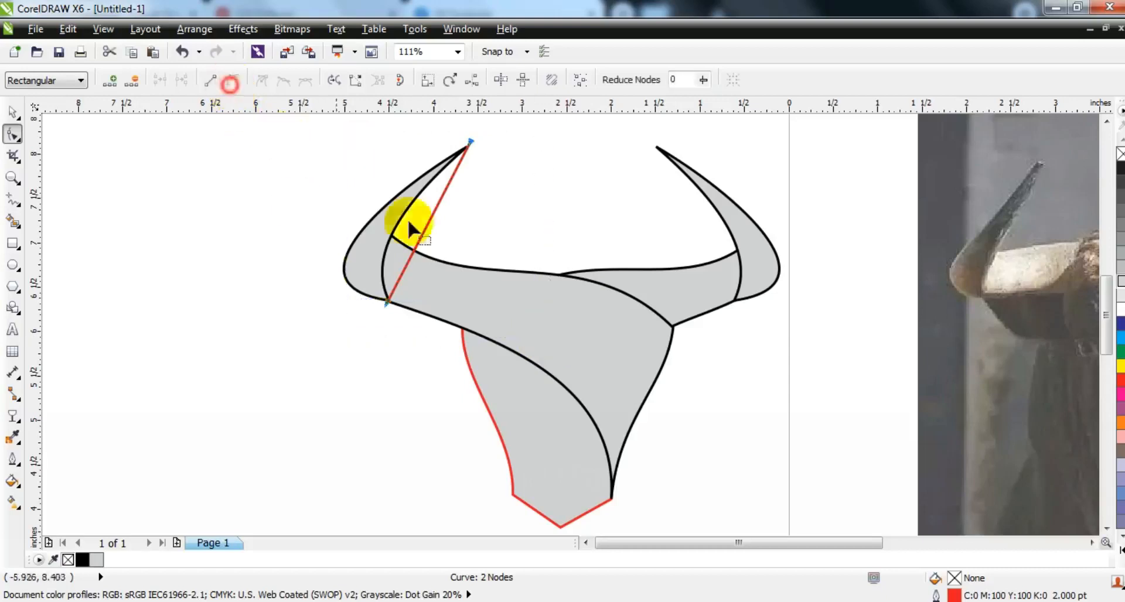
Bend the line inside the left horn to follow the horn's curve and extend its ends slightly past the horn, about 1.19 by 1.85 inches overall.
{"action": "left_click_drag", "start_coordinate": [423, 241], "coordinate": [371, 251]}
{"action": "left_click_drag", "start_coordinate": [388, 305], "coordinate": [394, 305]}
{"action": "left_click_drag", "start_coordinate": [344, 272], "coordinate": [333, 273]}
{"action": "left_click_drag", "start_coordinate": [472, 145], "coordinate": [473, 146]}
{"action": "left_click", "coordinate": [12, 111]}
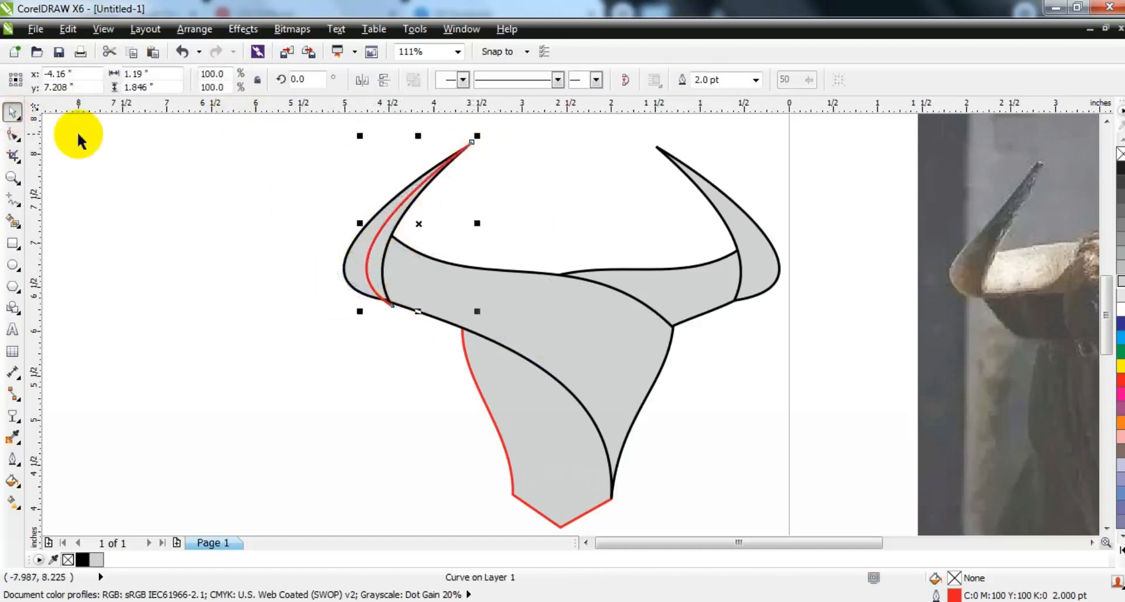
Duplicate the left horn's inner curve, mirror the copy horizontally and move it straight across onto the right horn.
{"action": "key", "text": "KP_Add"}
{"action": "left_click", "coordinate": [362, 78]}
{"action": "left_click_drag", "start_coordinate": [440, 213], "coordinate": [718, 253]}
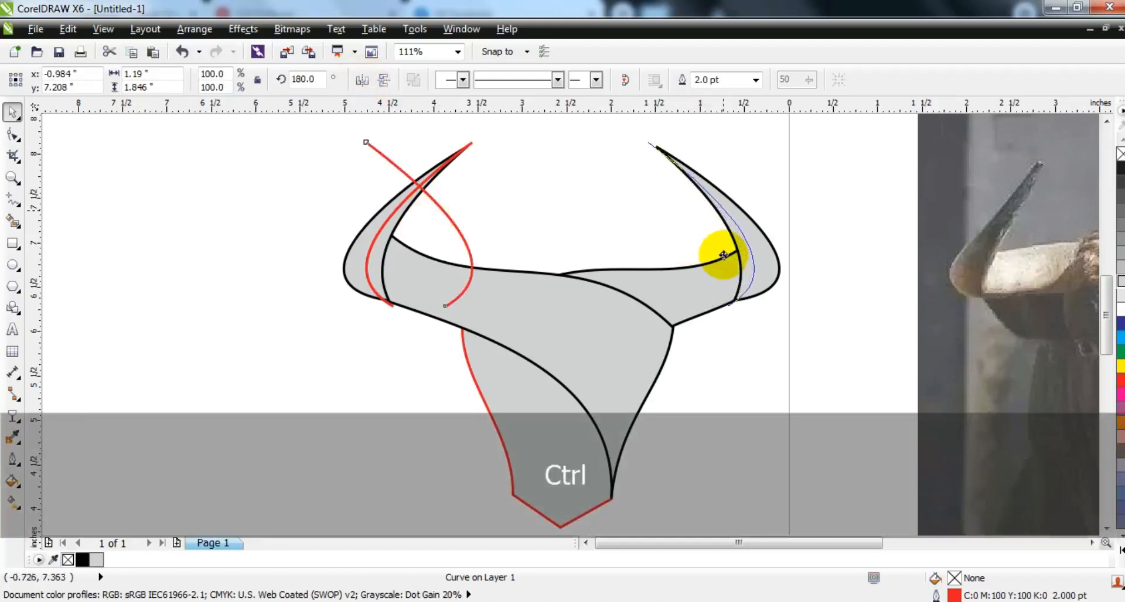
Place the mirrored inner curve over the right horn, level with the original, and deselect it.
{"action": "left_click_drag", "start_coordinate": [724, 255], "coordinate": [724, 255]}
{"action": "left_click", "coordinate": [743, 355]}
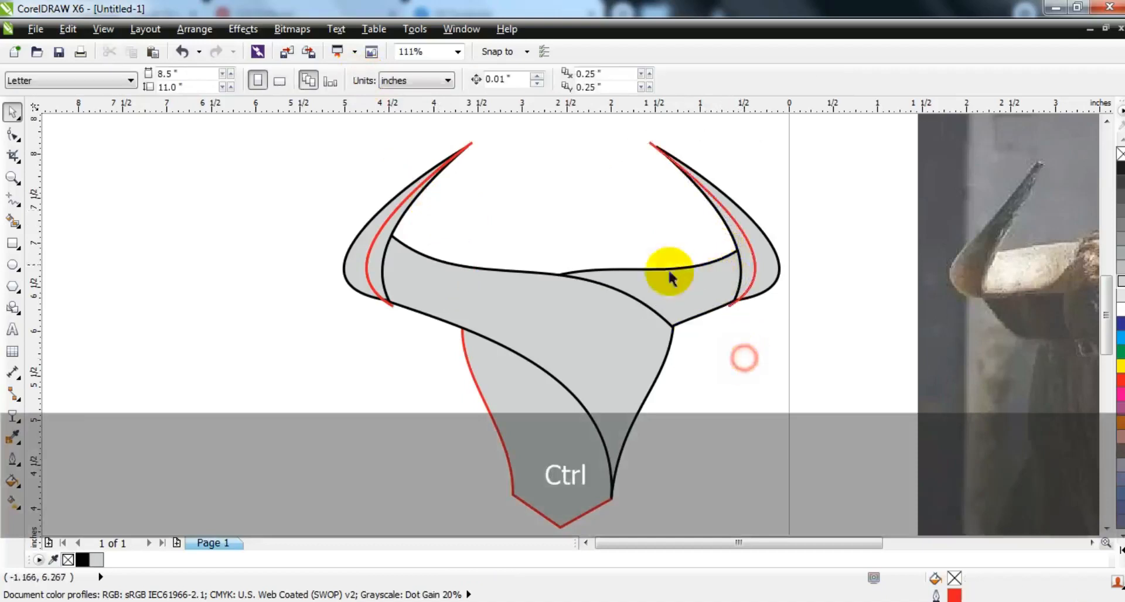
{"action": "left_click", "coordinate": [13, 199]}
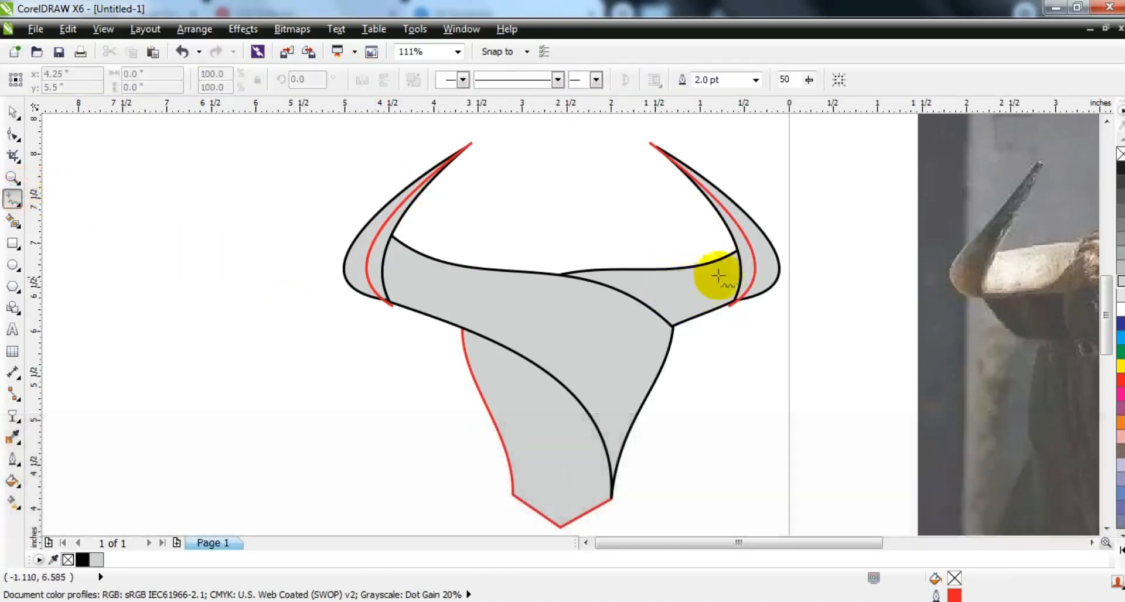
{"action": "left_click", "coordinate": [784, 253]}
{"action": "double_click", "coordinate": [606, 317]}
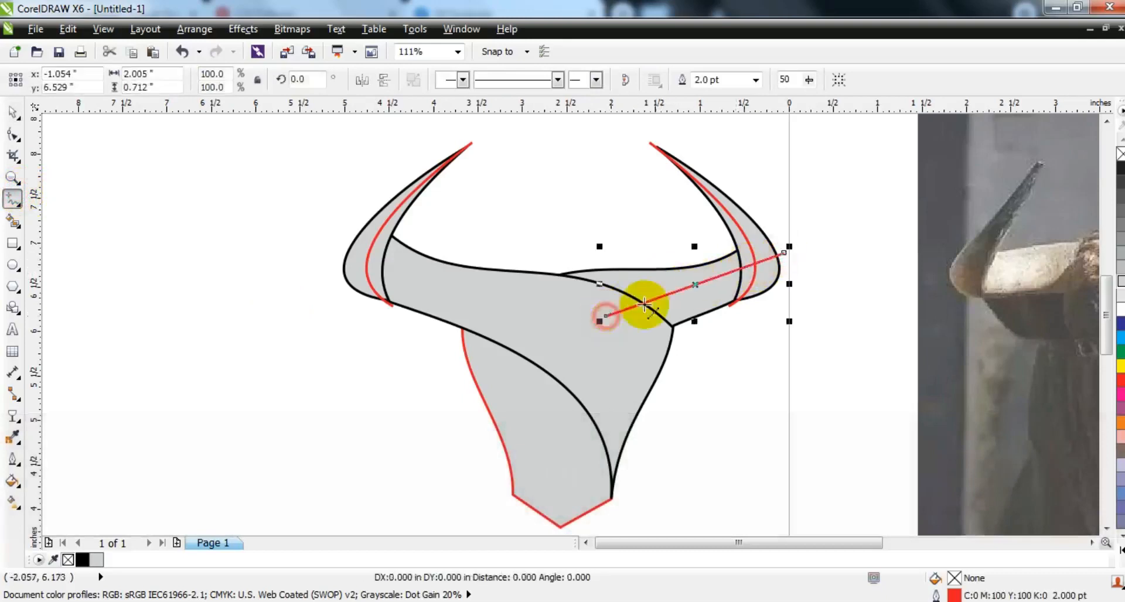
{"action": "left_click", "coordinate": [701, 337]}
{"action": "key", "text": "ctrl+z"}
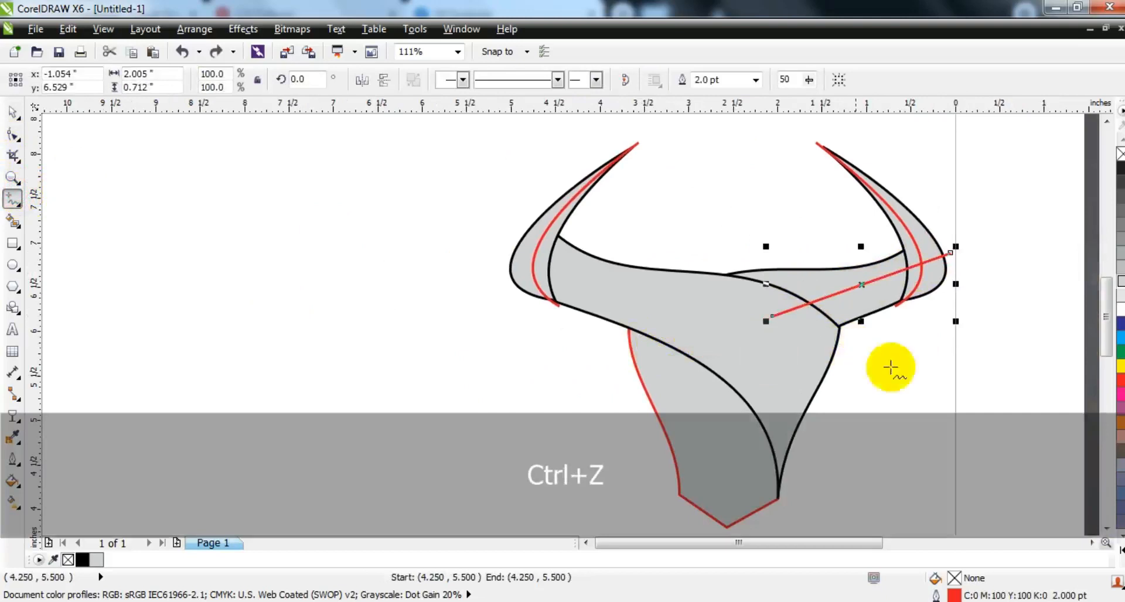
Draw a line about 1.80 by 0.63 inches from just outside the right horn into the forehead and bend it into a gentle curve.
{"action": "left_click", "coordinate": [1090, 543]}
{"action": "double_click", "coordinate": [1088, 543]}
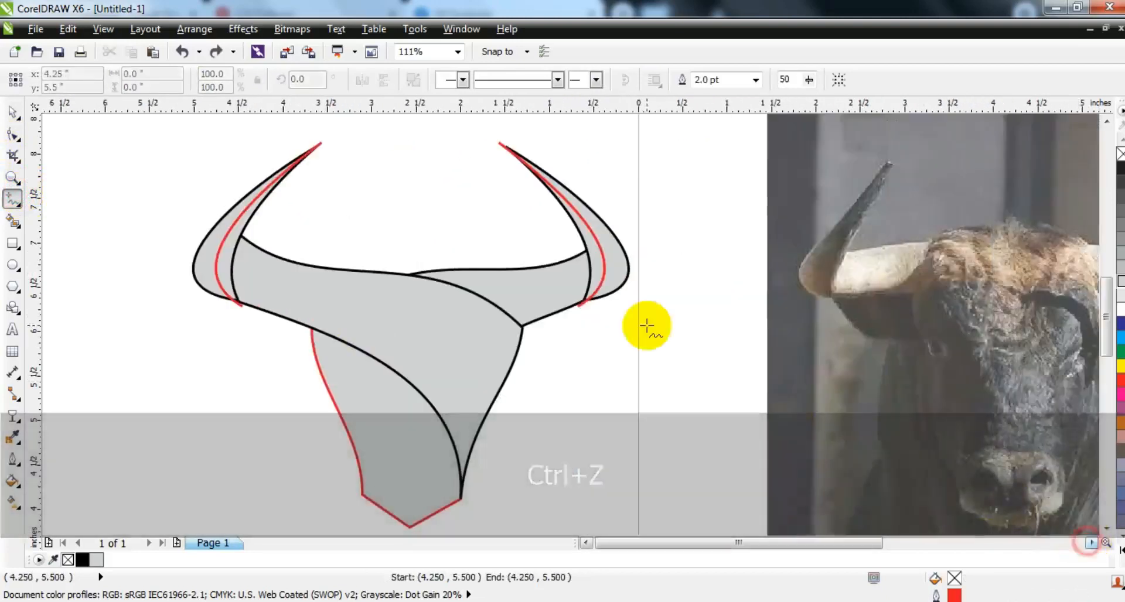
{"action": "left_click", "coordinate": [587, 543]}
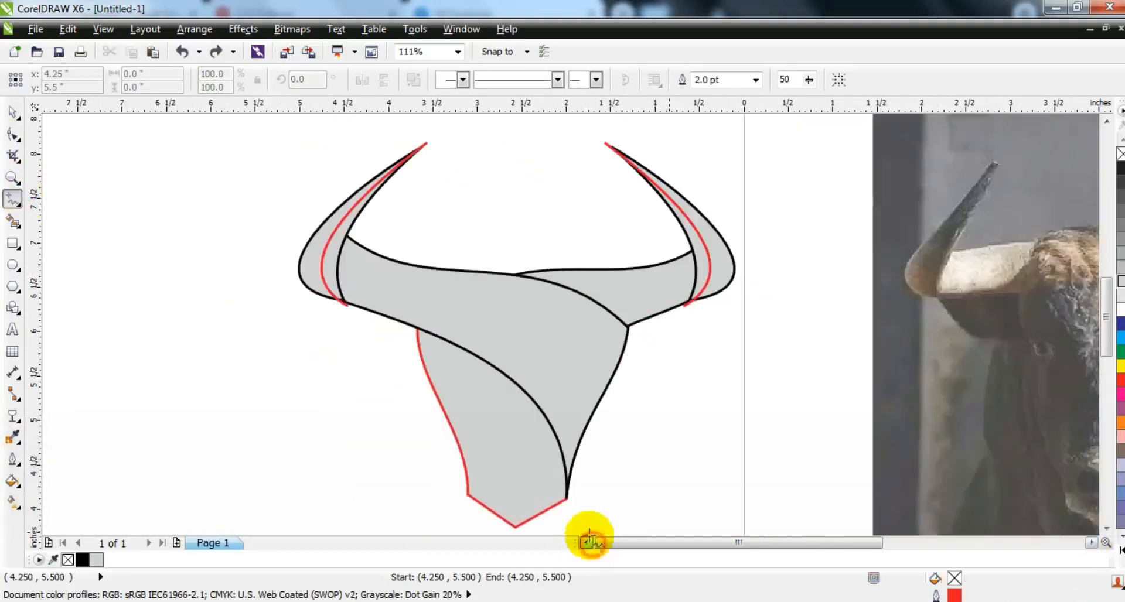
{"action": "left_click", "coordinate": [741, 253]}
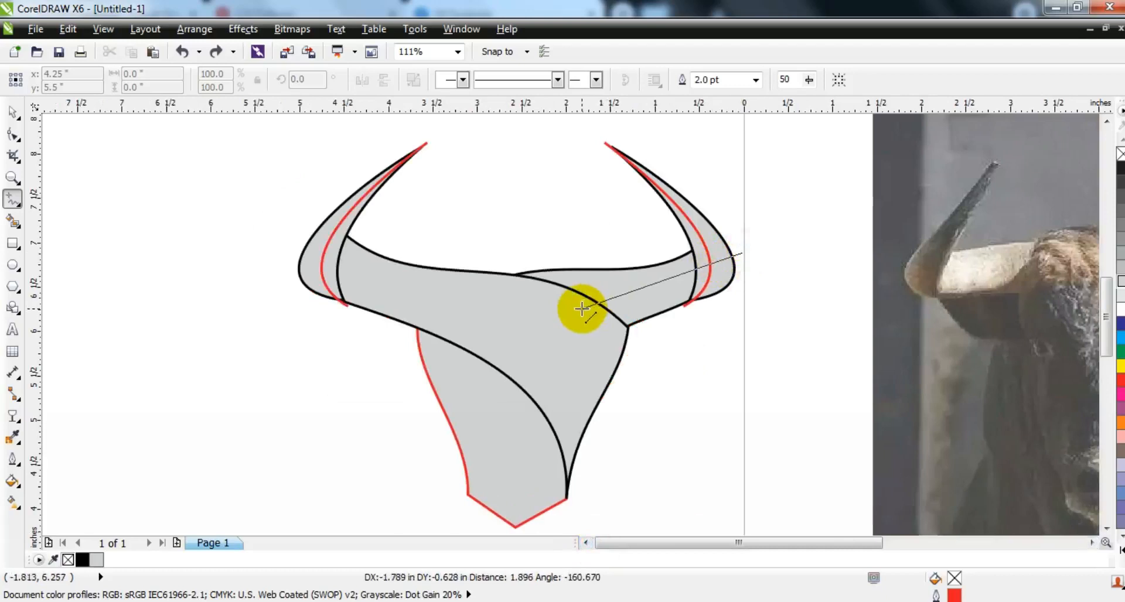
{"action": "left_click", "coordinate": [581, 309]}
{"action": "left_click", "coordinate": [12, 135]}
{"action": "left_click_drag", "start_coordinate": [477, 227], "coordinate": [776, 350]}
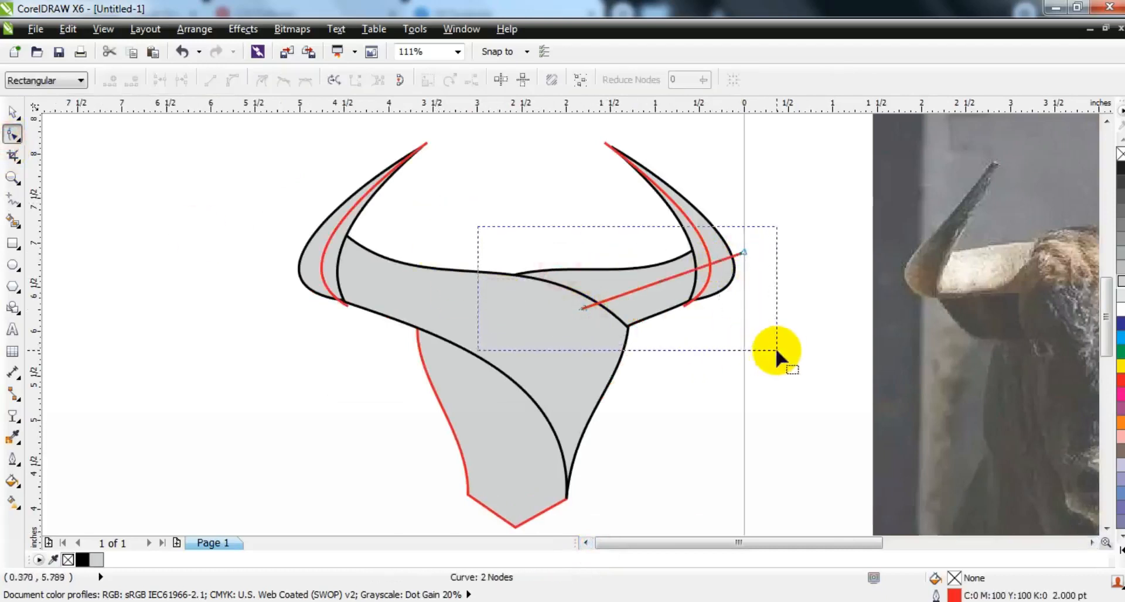
{"action": "left_click", "coordinate": [232, 79]}
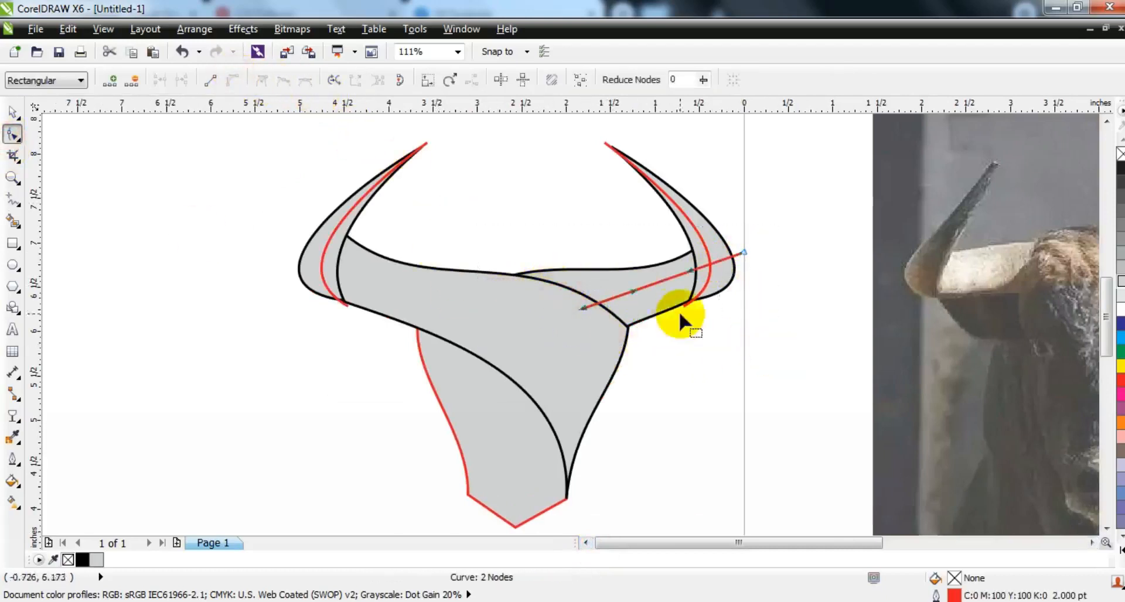
{"action": "left_click_drag", "start_coordinate": [633, 291], "coordinate": [634, 302]}
{"action": "left_click_drag", "start_coordinate": [689, 273], "coordinate": [692, 270]}
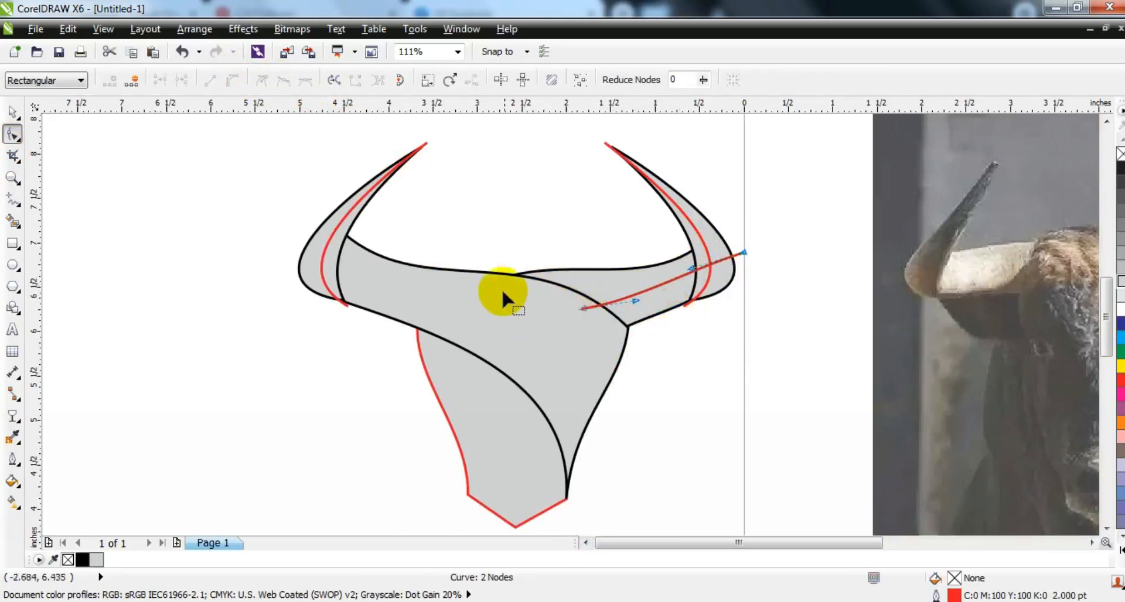
Draw a straight line about 3.18 by 1.48 inches from the left horn's base across the forehead past the face's right edge and convert it to a curve.
{"action": "left_click", "coordinate": [13, 199]}
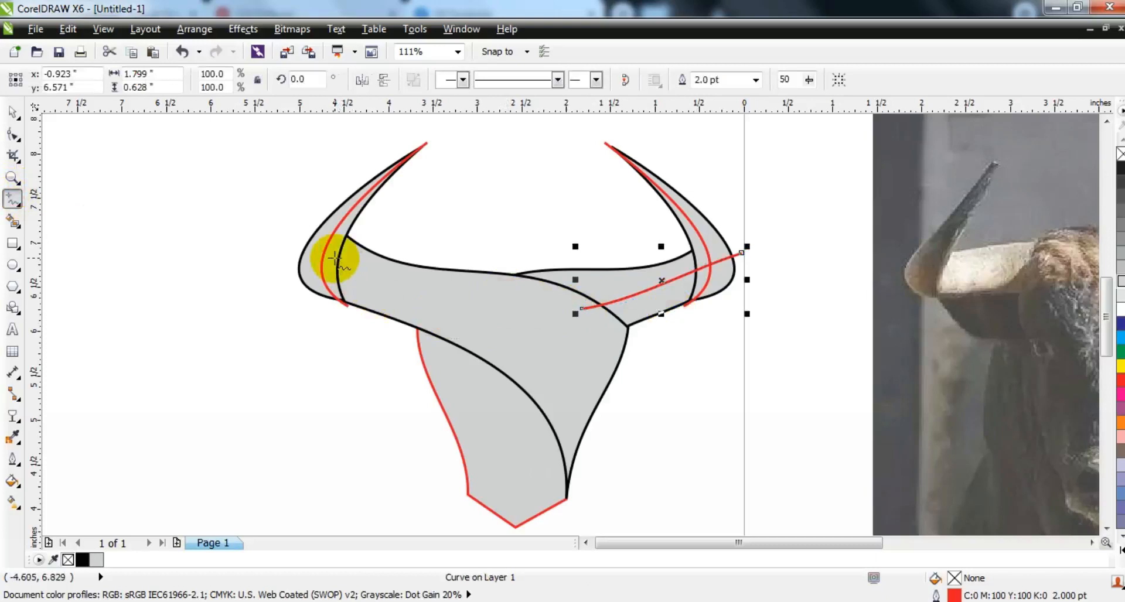
{"action": "left_click", "coordinate": [335, 258]}
{"action": "left_click", "coordinate": [616, 389]}
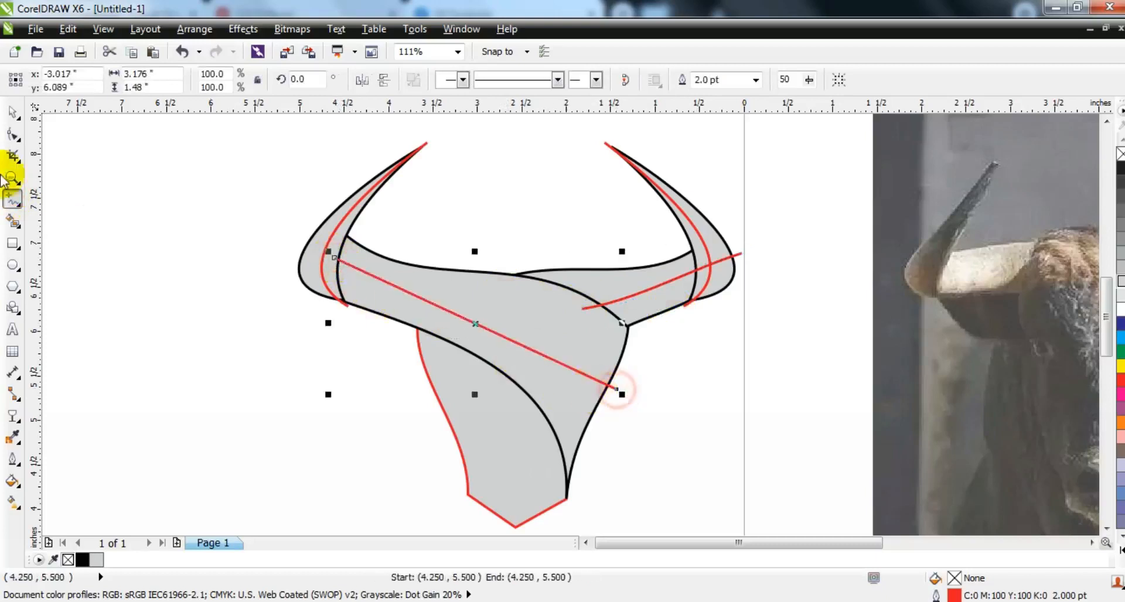
{"action": "left_click", "coordinate": [13, 134]}
{"action": "left_click_drag", "start_coordinate": [323, 238], "coordinate": [625, 404]}
{"action": "left_click", "coordinate": [233, 80]}
Bend the line across the forehead into an S-curve that flows with the forehead band's upper and lower edges.
{"action": "left_click_drag", "start_coordinate": [525, 351], "coordinate": [545, 318]}
{"action": "left_click_drag", "start_coordinate": [425, 296], "coordinate": [425, 320]}
{"action": "left_click_drag", "start_coordinate": [548, 302], "coordinate": [552, 295]}
{"action": "left_click_drag", "start_coordinate": [426, 326], "coordinate": [427, 329]}
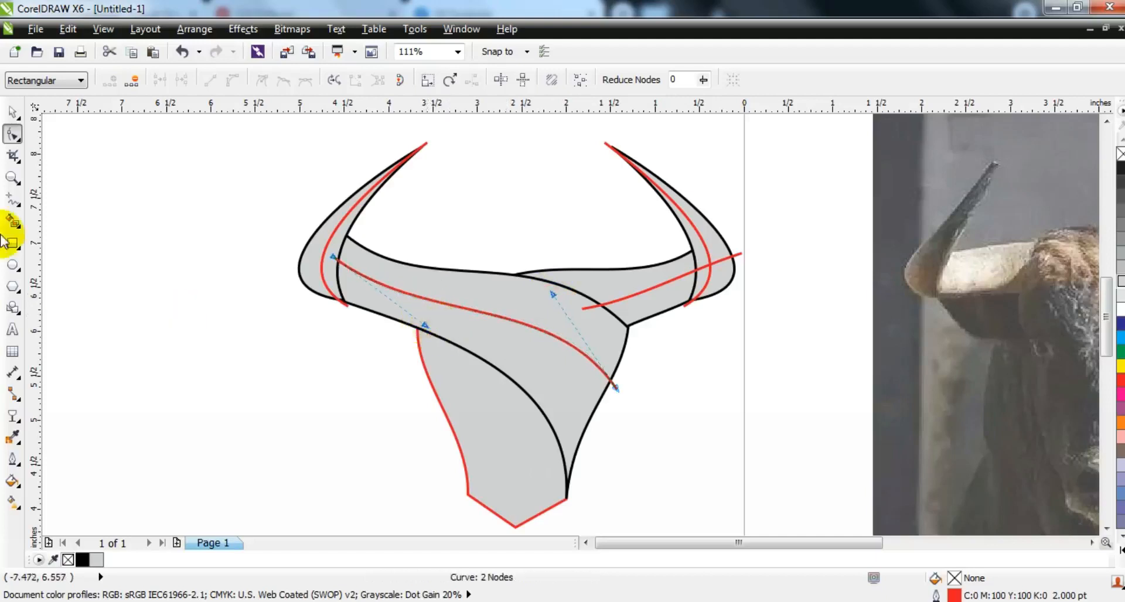
Draw a three-node line from the muzzle's tip through its upper left corner into the forehead and bow its lower segment to the right.
{"action": "left_click", "coordinate": [12, 202]}
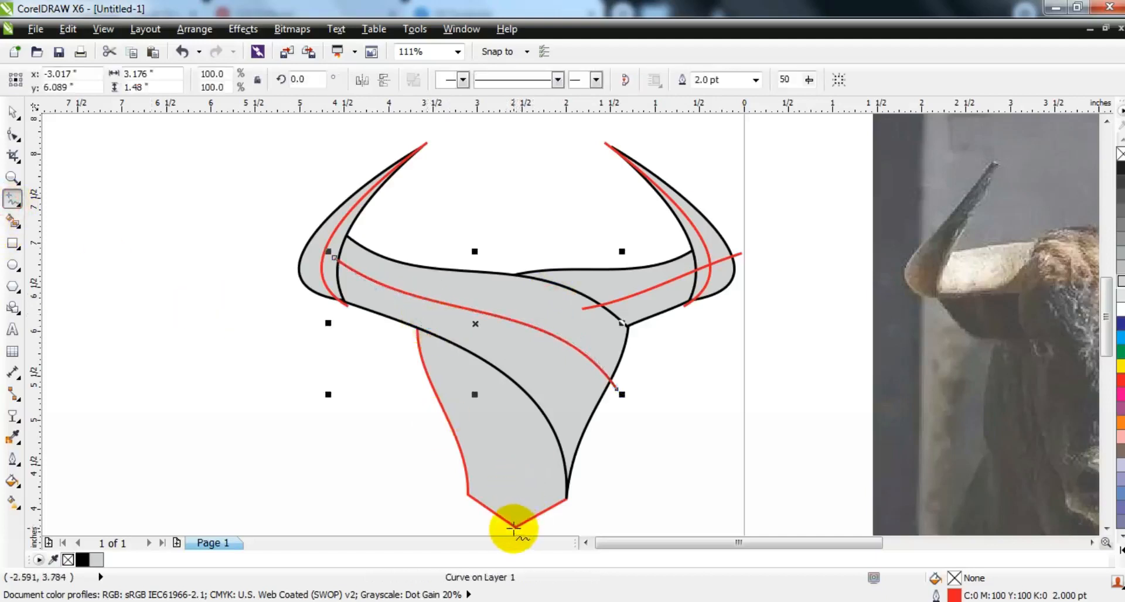
{"action": "mouse_move", "coordinate": [415, 326]}
{"action": "left_mouse_down"}
{"action": "mouse_move", "coordinate": [407, 288]}
{"action": "mouse_move", "coordinate": [541, 527]}
{"action": "left_mouse_up"}
{"action": "left_click", "coordinate": [408, 288]}
{"action": "left_click", "coordinate": [12, 135]}
{"action": "left_click", "coordinate": [232, 81]}
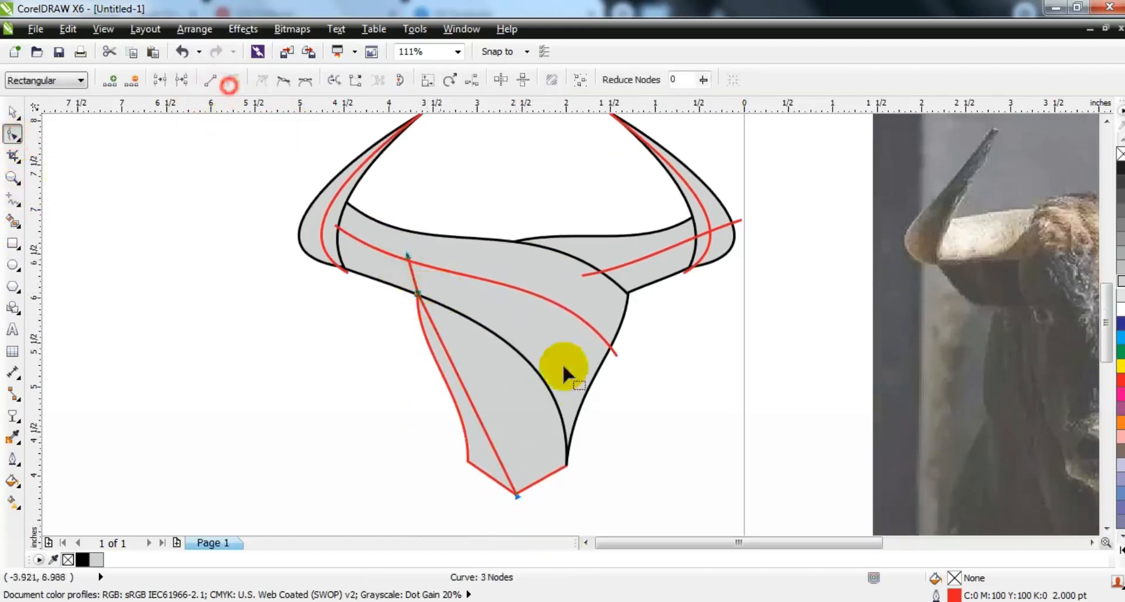
{"action": "left_click_drag", "start_coordinate": [479, 415], "coordinate": [501, 407]}
Set the Smart Fill colour to 80% black and fill the outer parts of both horns.
{"action": "key", "text": "F3"}
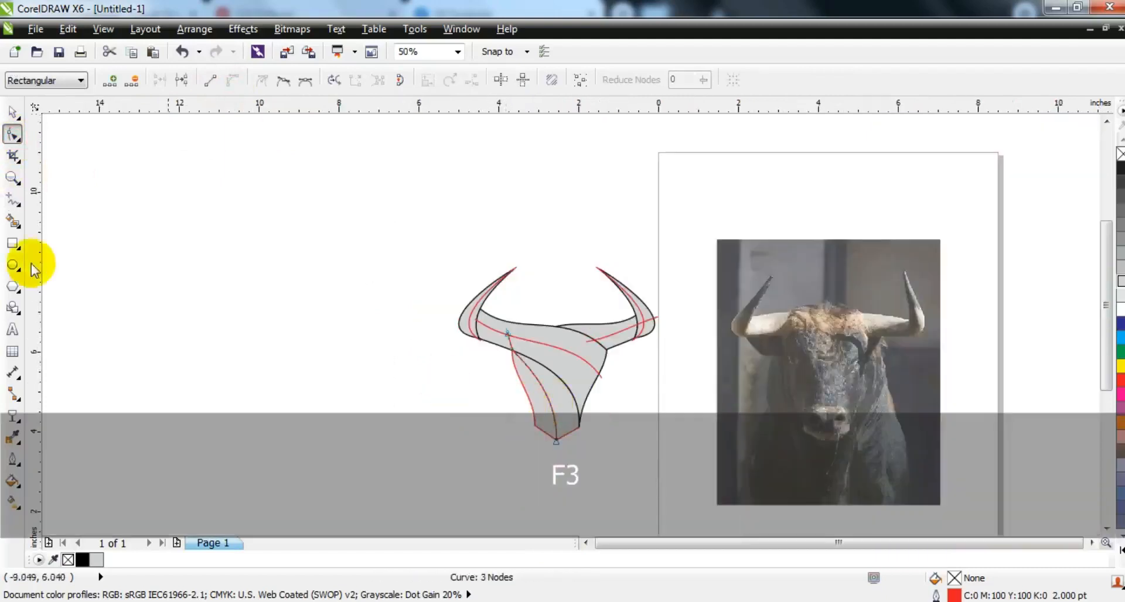
{"action": "left_click", "coordinate": [12, 177]}
{"action": "left_click_drag", "start_coordinate": [431, 249], "coordinate": [697, 452]}
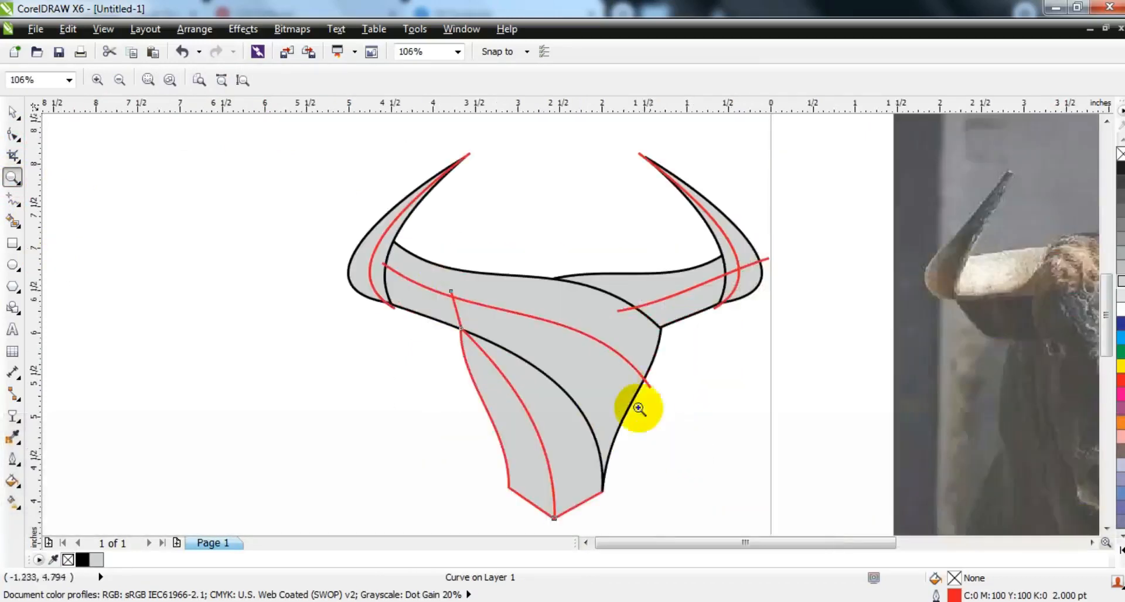
{"action": "left_click", "coordinate": [13, 220]}
{"action": "left_click", "coordinate": [181, 80]}
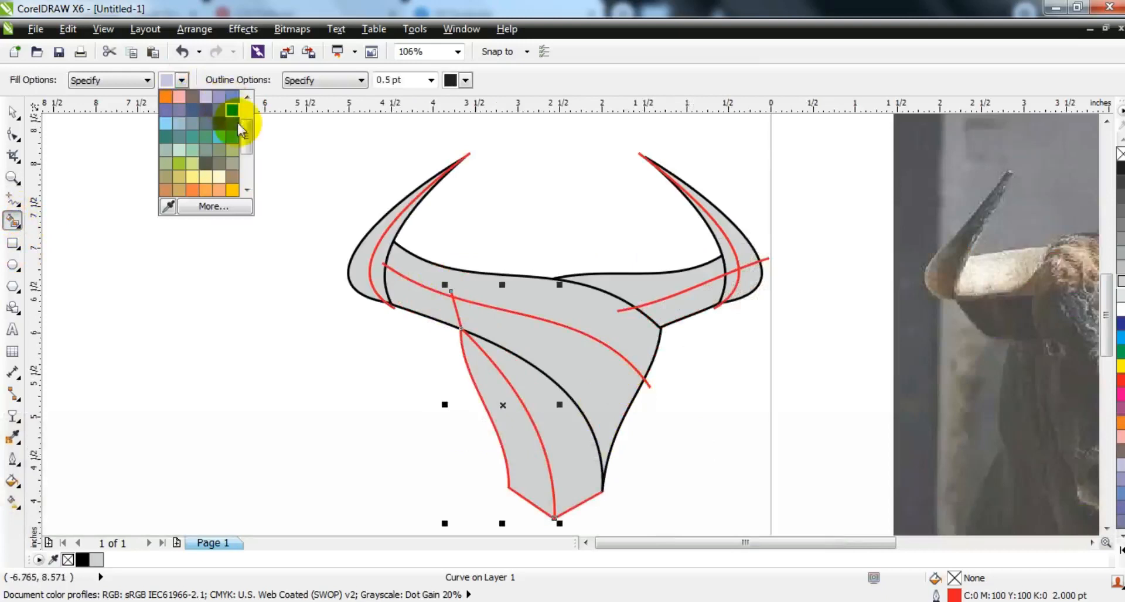
{"action": "left_click_drag", "start_coordinate": [248, 118], "coordinate": [249, 124]}
{"action": "left_click", "coordinate": [195, 95]}
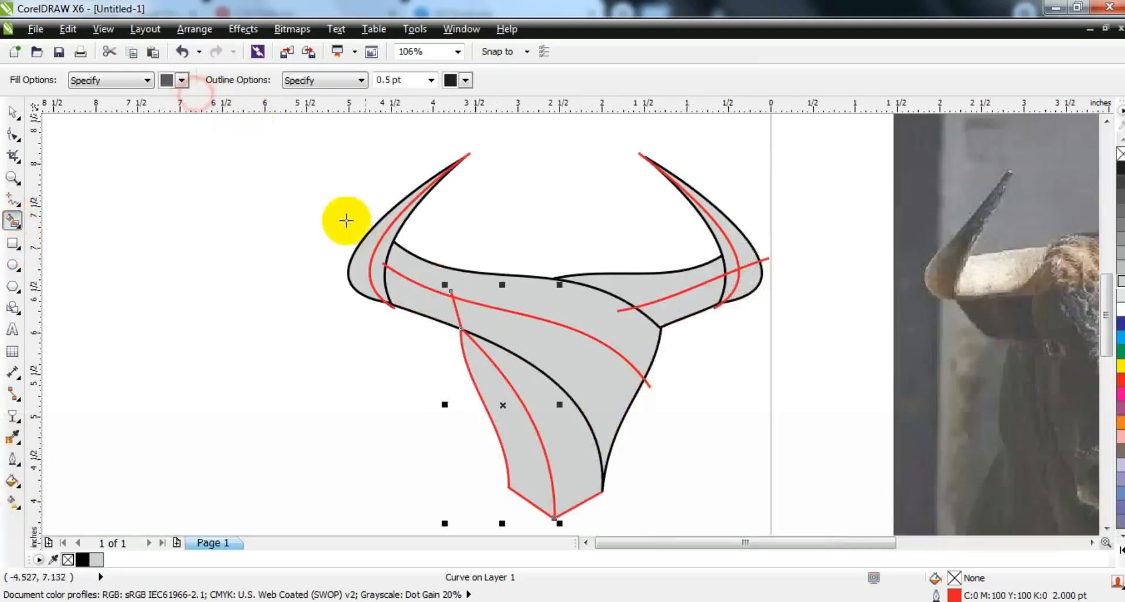
{"action": "left_click", "coordinate": [360, 265]}
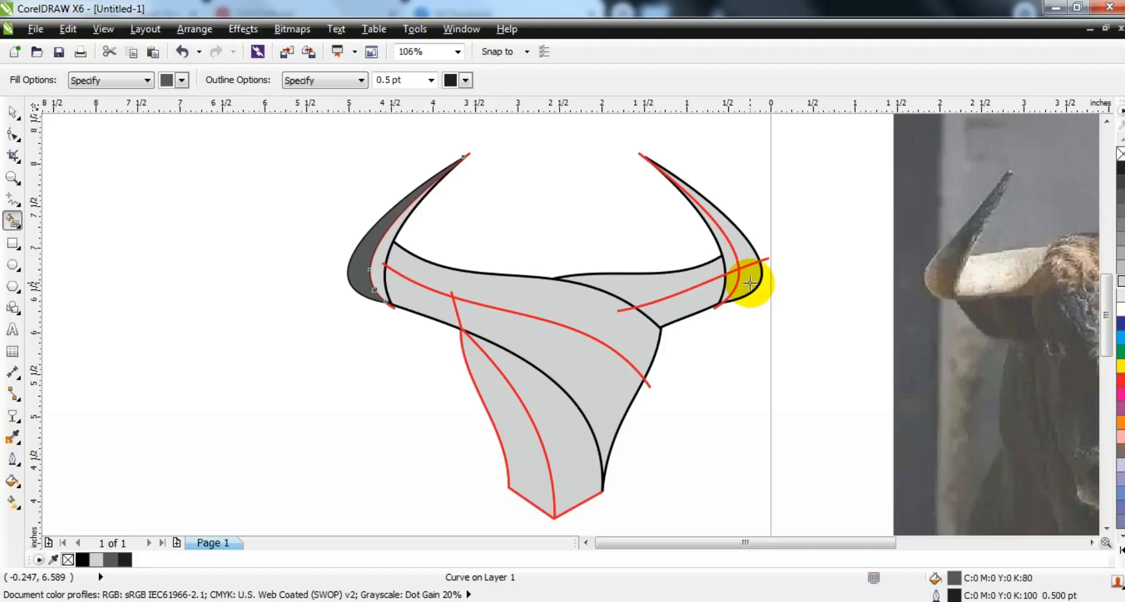
{"action": "left_click", "coordinate": [750, 256]}
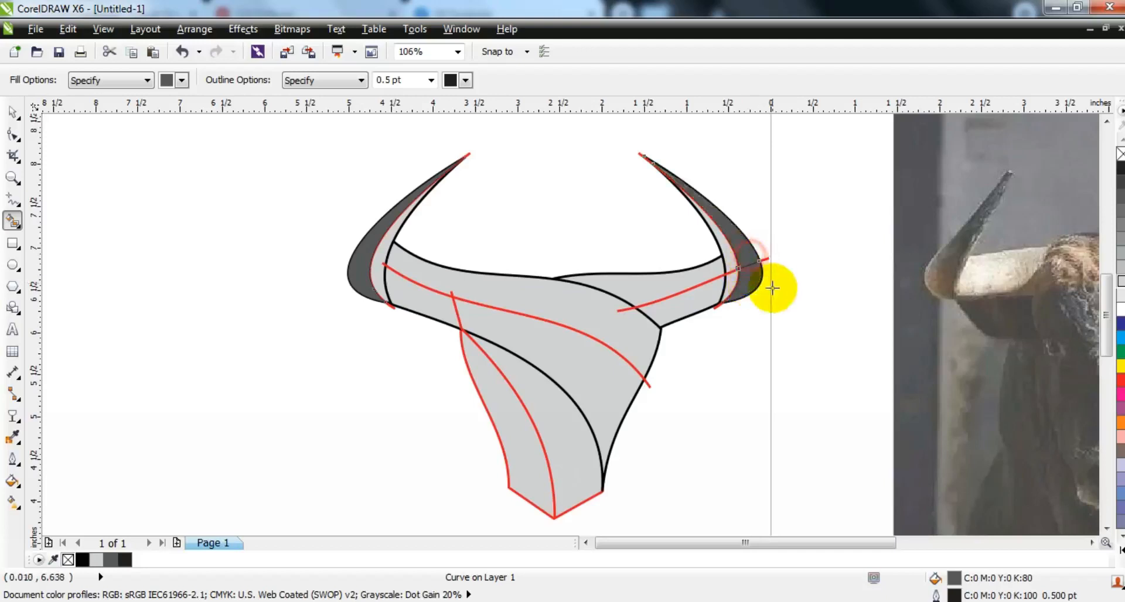
Smart-fill the upper strips of both forehead shapes and the right part of the muzzle with 80% black.
{"action": "left_click", "coordinate": [678, 283]}
{"action": "left_click", "coordinate": [651, 339]}
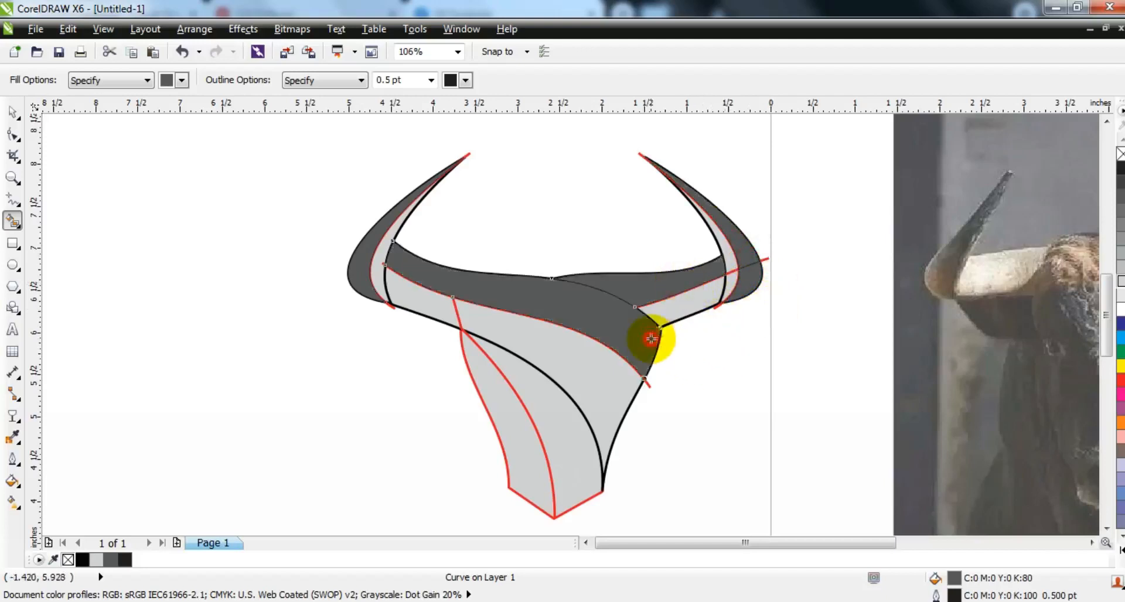
{"action": "left_click", "coordinate": [567, 445]}
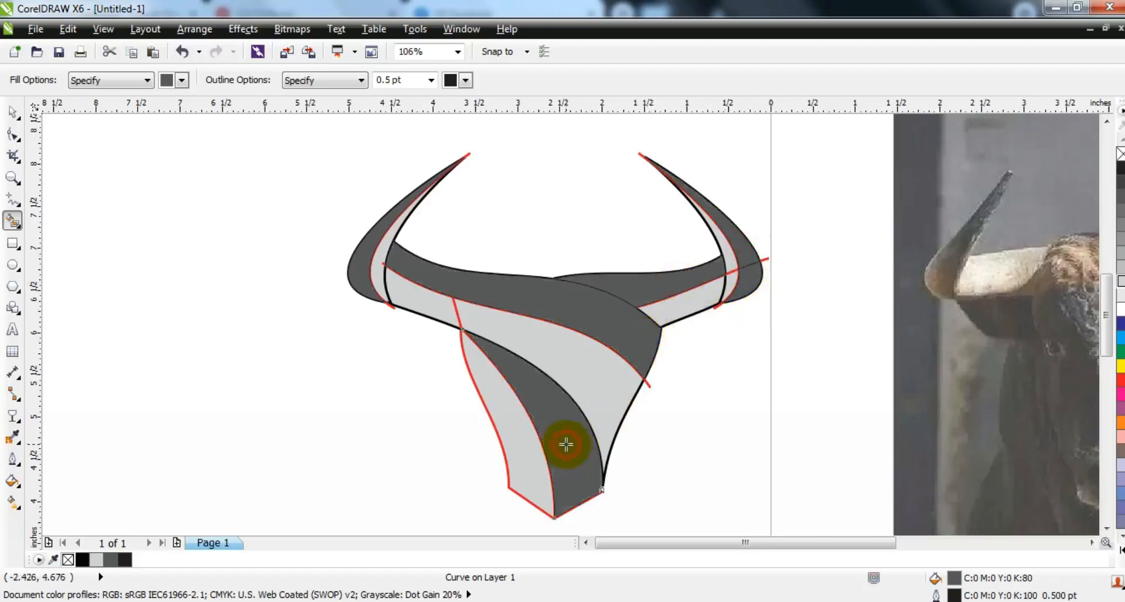
Delete the red dividing curves on the left horn and the muzzle.
{"action": "left_click", "coordinate": [13, 113]}
{"action": "left_click", "coordinate": [156, 326]}
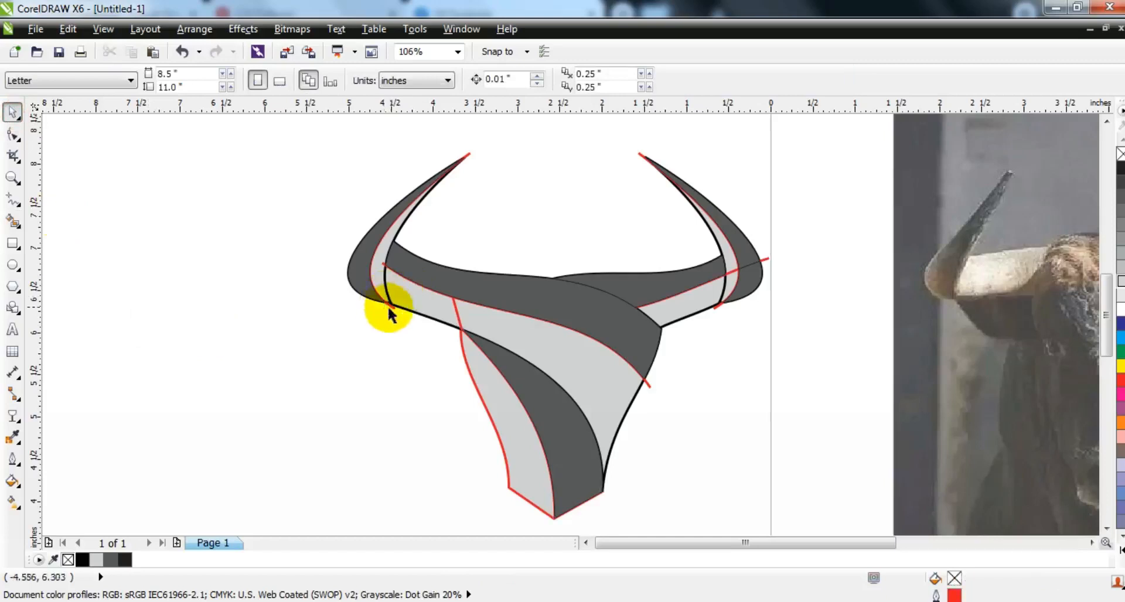
{"action": "left_click", "coordinate": [396, 317]}
{"action": "key", "text": "Delete"}
{"action": "left_click", "coordinate": [393, 309]}
{"action": "left_click", "coordinate": [454, 318]}
{"action": "key", "text": "Delete"}
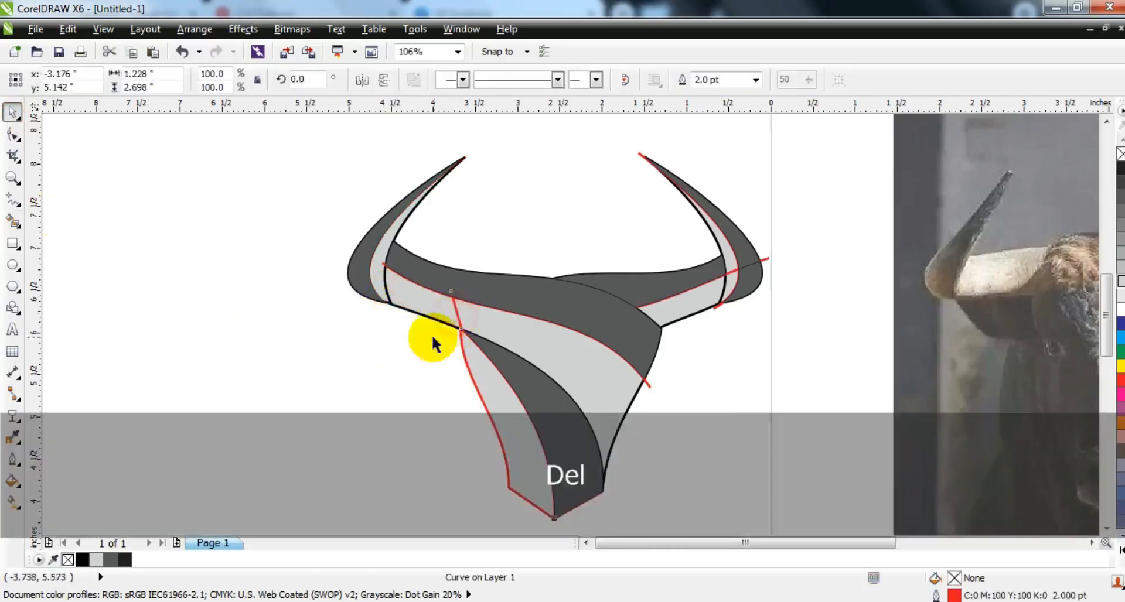
Delete the red dividing curves across the main forehead band, the right forehead shape and the right horn.
{"action": "left_click", "coordinate": [648, 383]}
{"action": "key", "text": "Delete"}
{"action": "left_click", "coordinate": [770, 257]}
{"action": "key", "text": "Delete"}
{"action": "left_click", "coordinate": [718, 308]}
{"action": "key", "text": "Delete"}
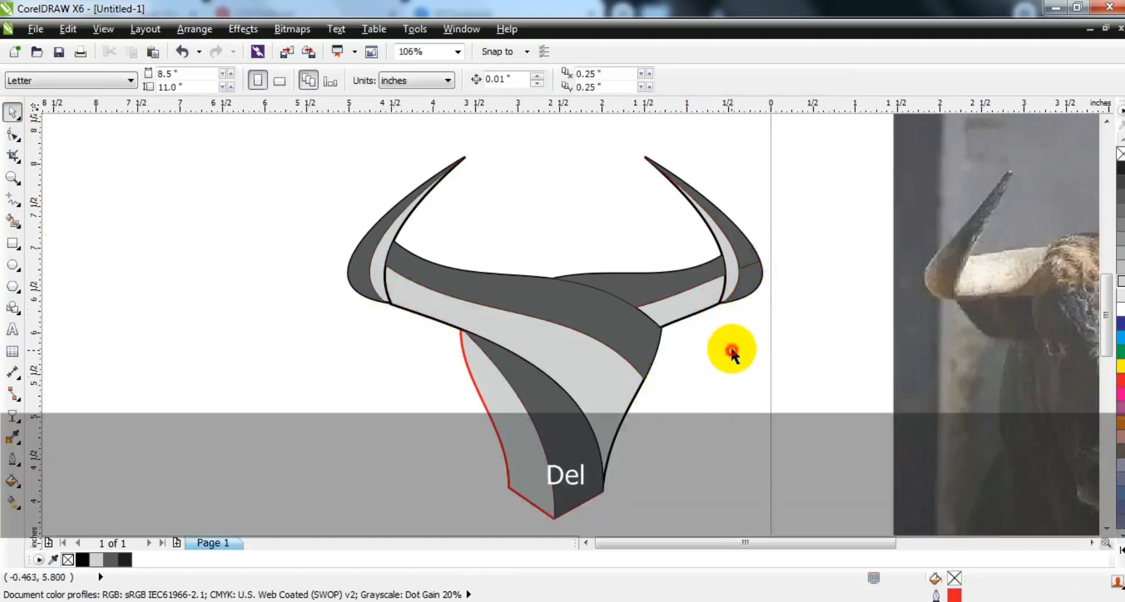
Weld the two dark pieces of the right horn's outer part into one shape.
{"action": "left_click", "coordinate": [753, 287]}
{"action": "left_click", "coordinate": [753, 238], "text": "shift"}
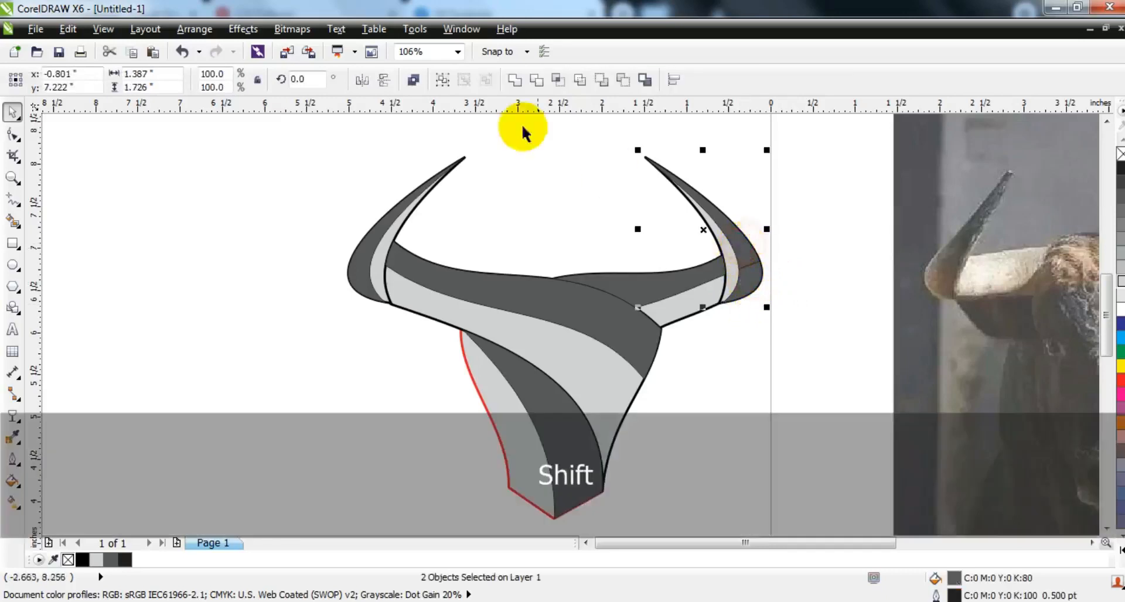
{"action": "left_click", "coordinate": [515, 80]}
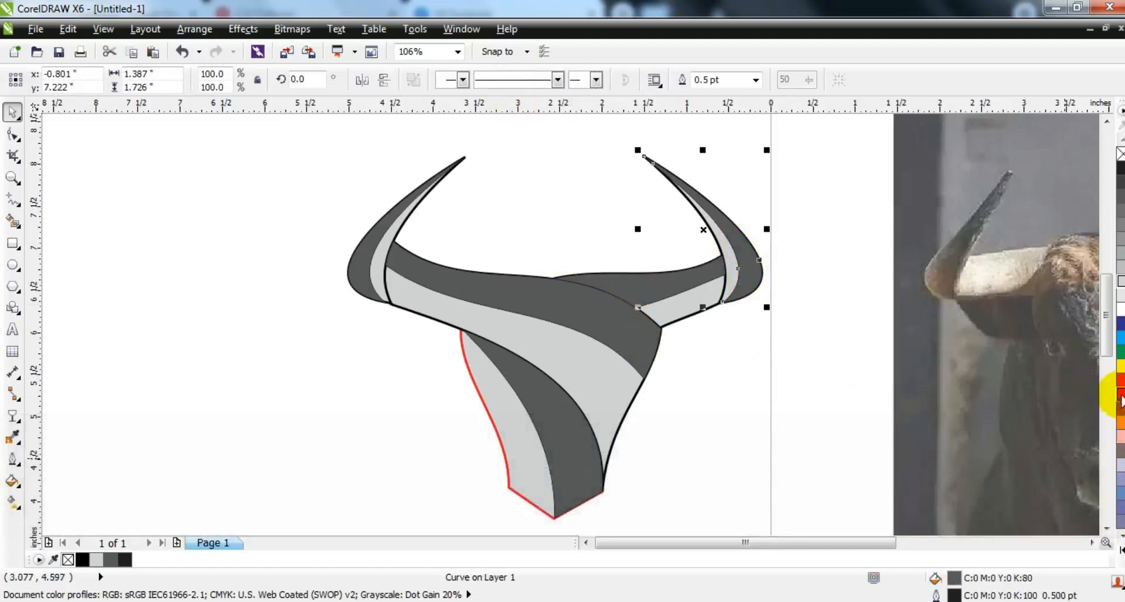
Give the right horn's outer part a linear fountain fill running from red at the base through orange to golden yellow beyond the tip.
{"action": "left_click", "coordinate": [1118, 382]}
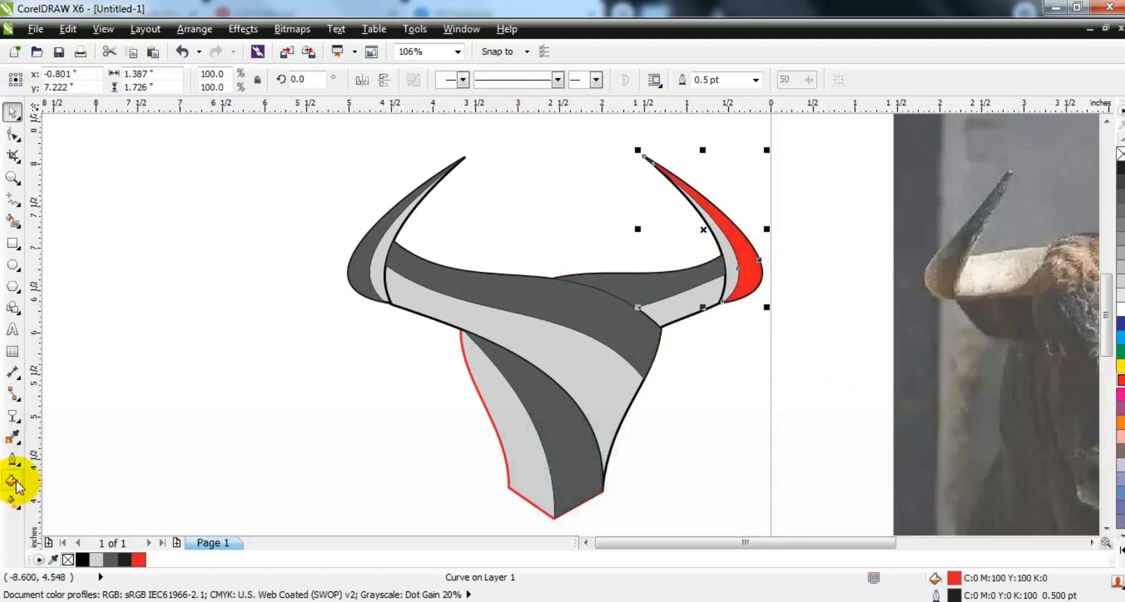
{"action": "left_click", "coordinate": [12, 501]}
{"action": "left_click_drag", "start_coordinate": [748, 291], "coordinate": [715, 196]}
{"action": "left_click_drag", "start_coordinate": [1119, 421], "coordinate": [727, 229]}
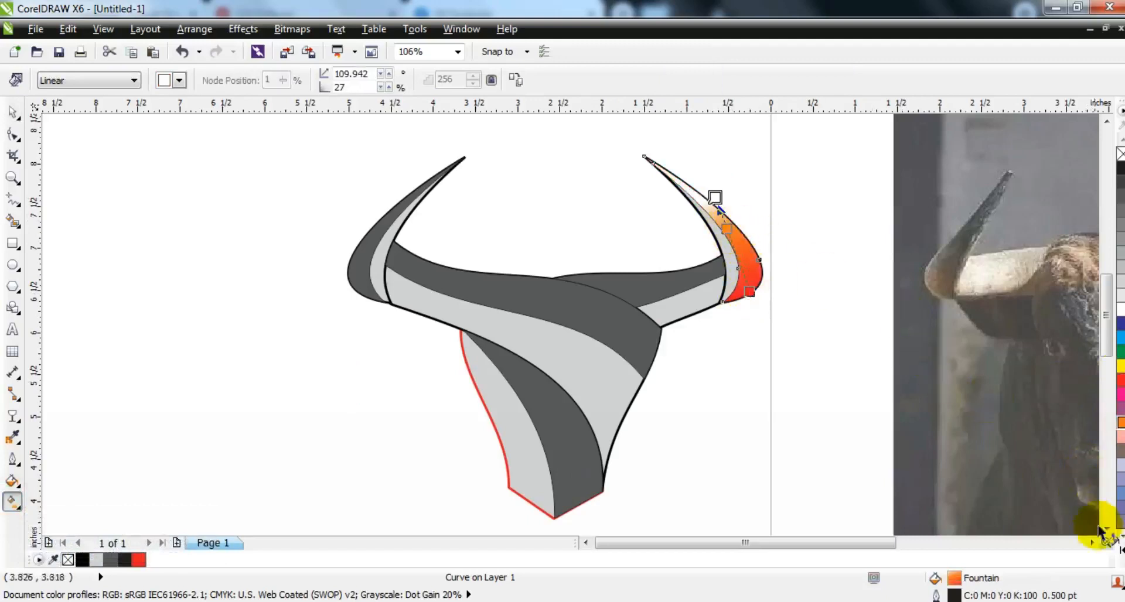
{"action": "left_click", "coordinate": [1121, 551]}
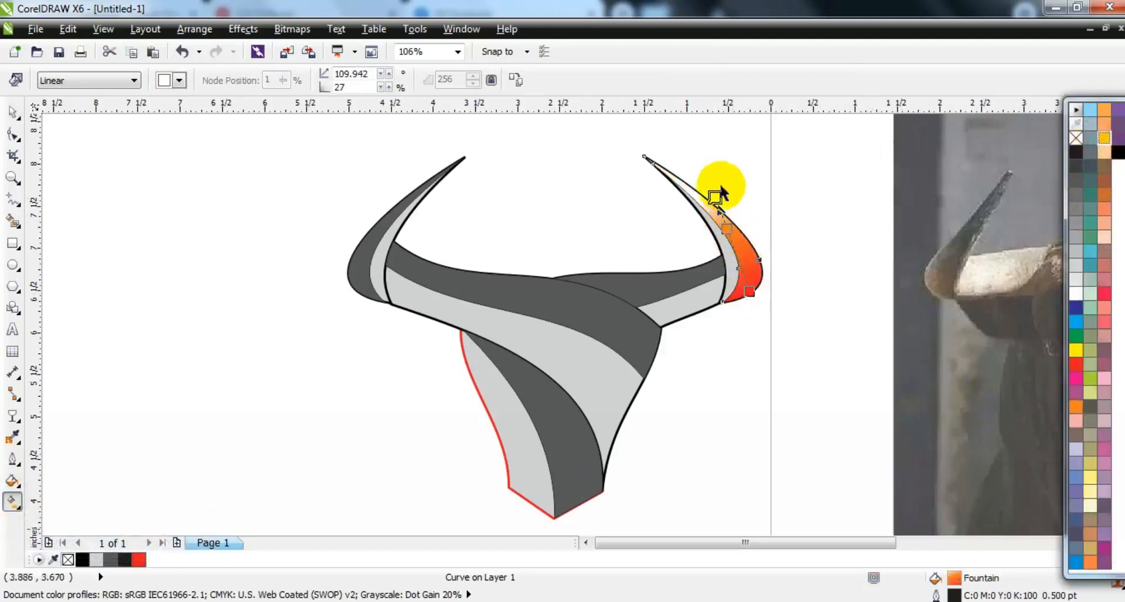
{"action": "left_click_drag", "start_coordinate": [715, 196], "coordinate": [681, 145]}
{"action": "left_click", "coordinate": [758, 291]}
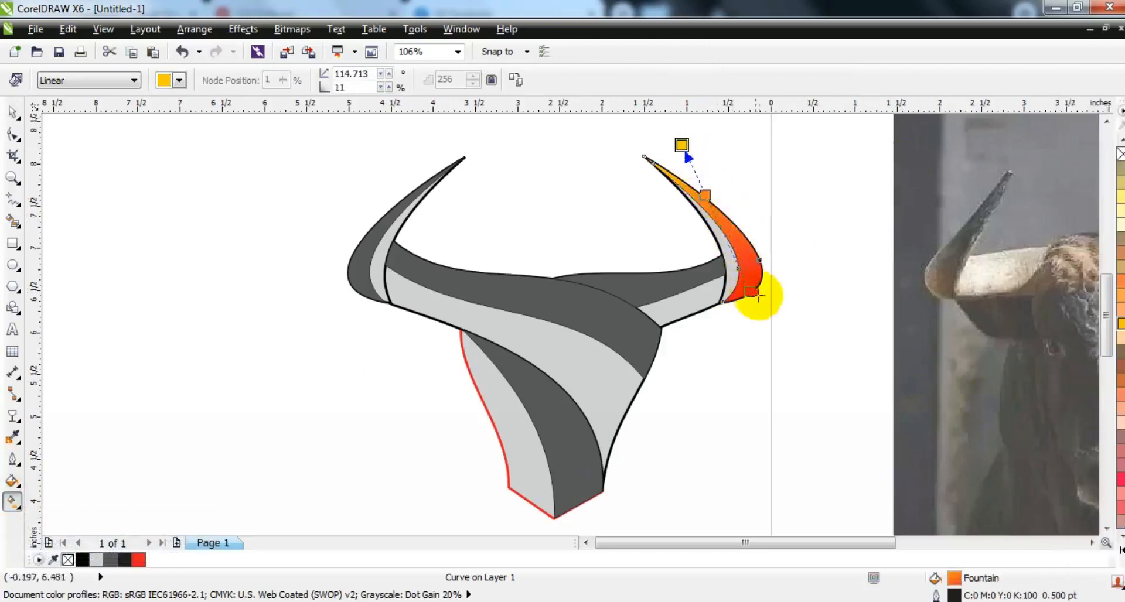
Fill the right horn's light grey inner strip with red.
{"action": "left_click", "coordinate": [13, 111]}
{"action": "left_click", "coordinate": [251, 208]}
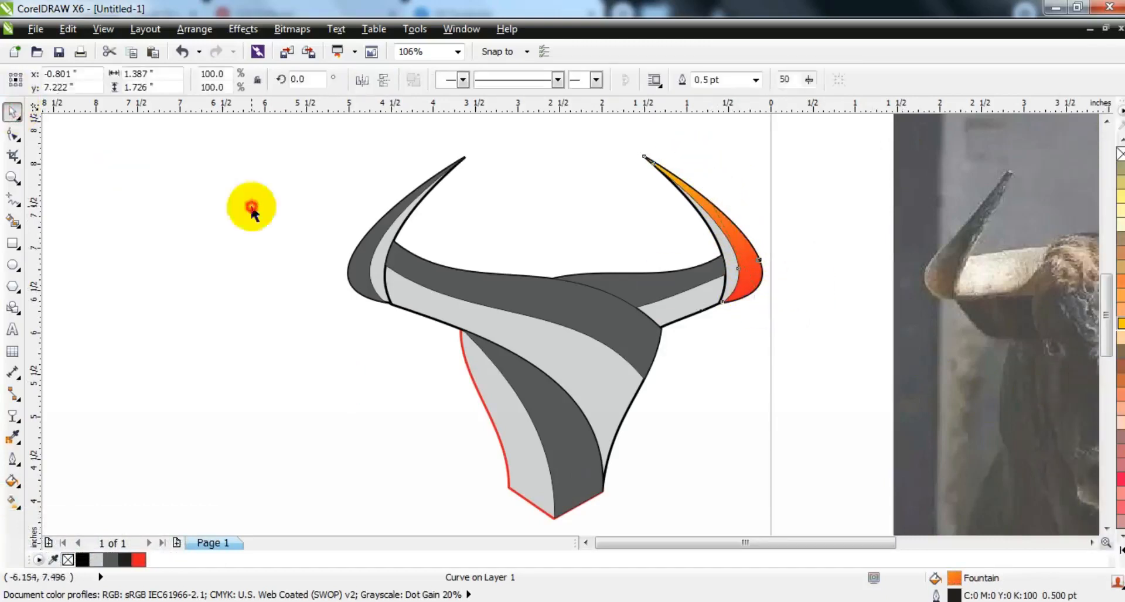
{"action": "left_click", "coordinate": [730, 278]}
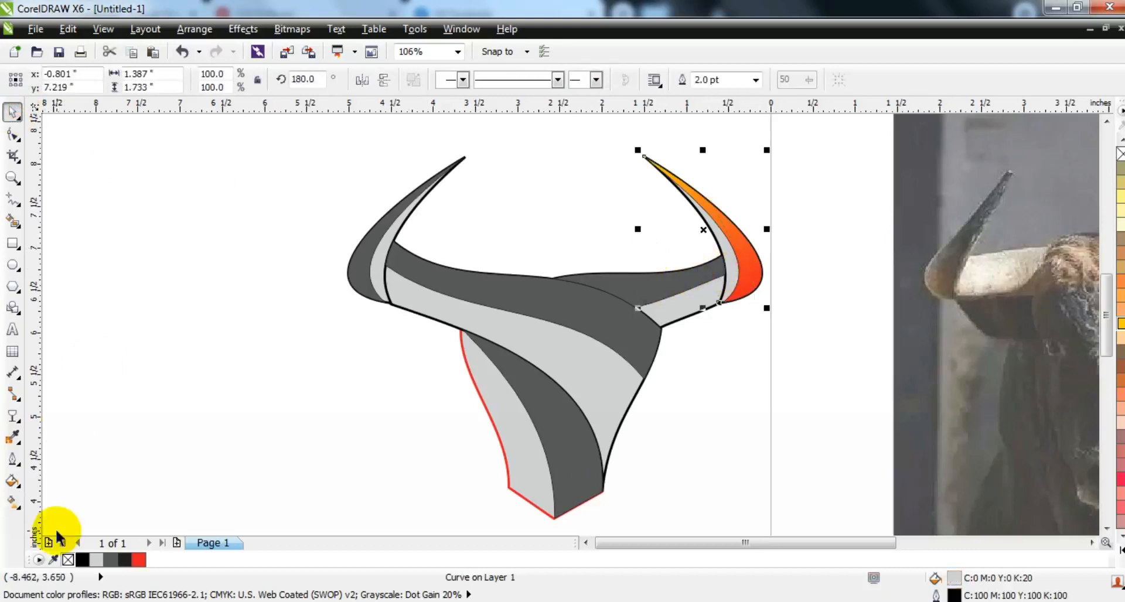
{"action": "left_click", "coordinate": [138, 559]}
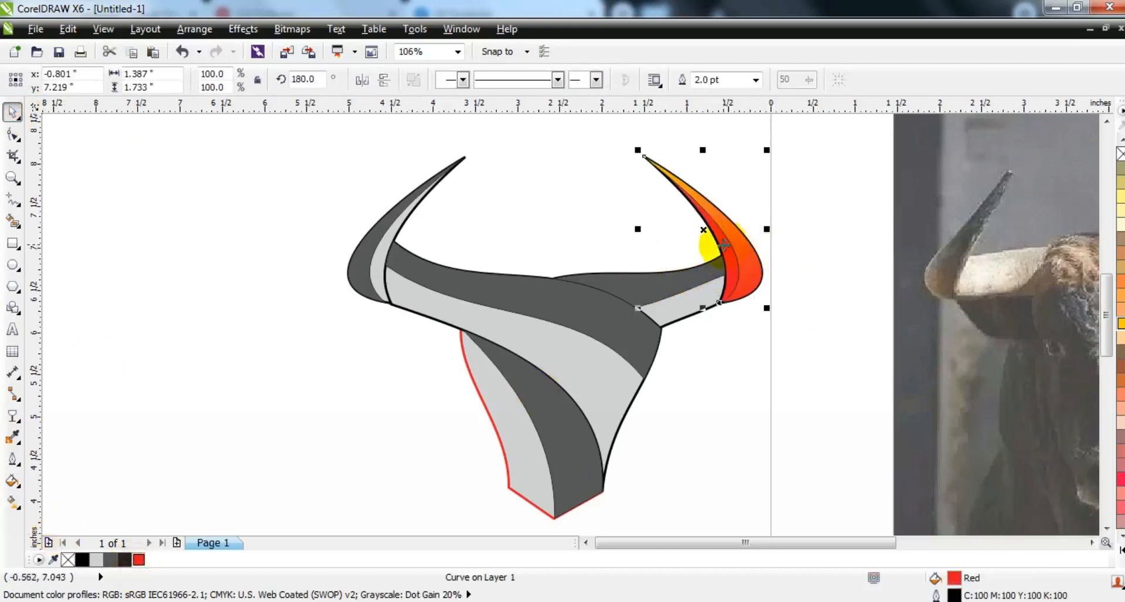
Give the right horn's inner strip a linear fountain fill from red near the tip through orange to golden yellow below the base.
{"action": "key", "text": "g"}
{"action": "left_click_drag", "start_coordinate": [701, 191], "coordinate": [723, 296]}
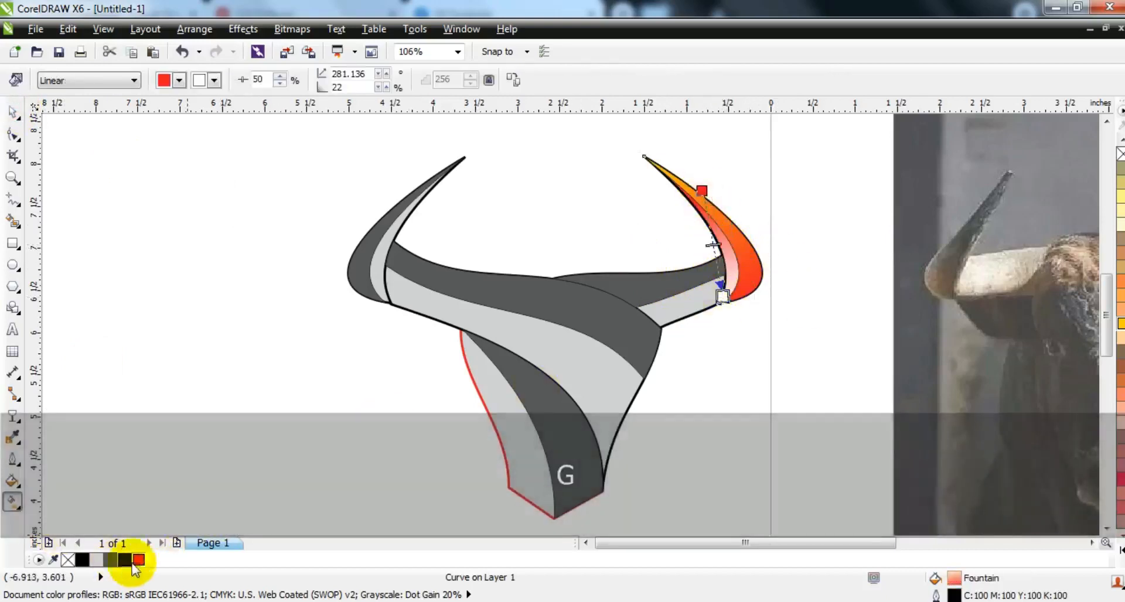
{"action": "left_click", "coordinate": [1118, 551]}
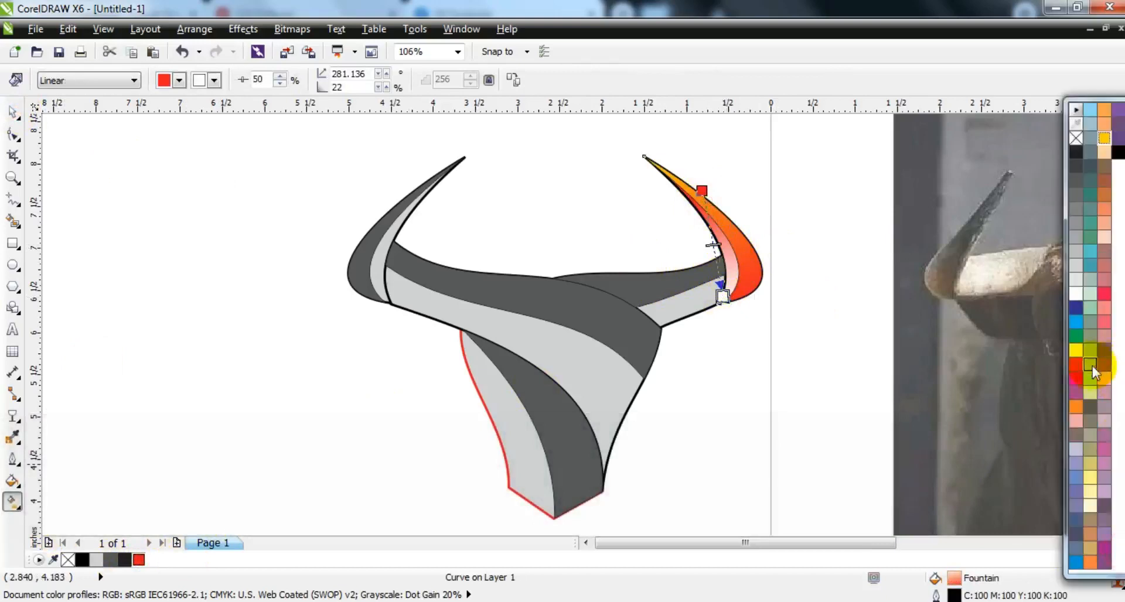
{"action": "left_click_drag", "start_coordinate": [713, 244], "coordinate": [710, 234]}
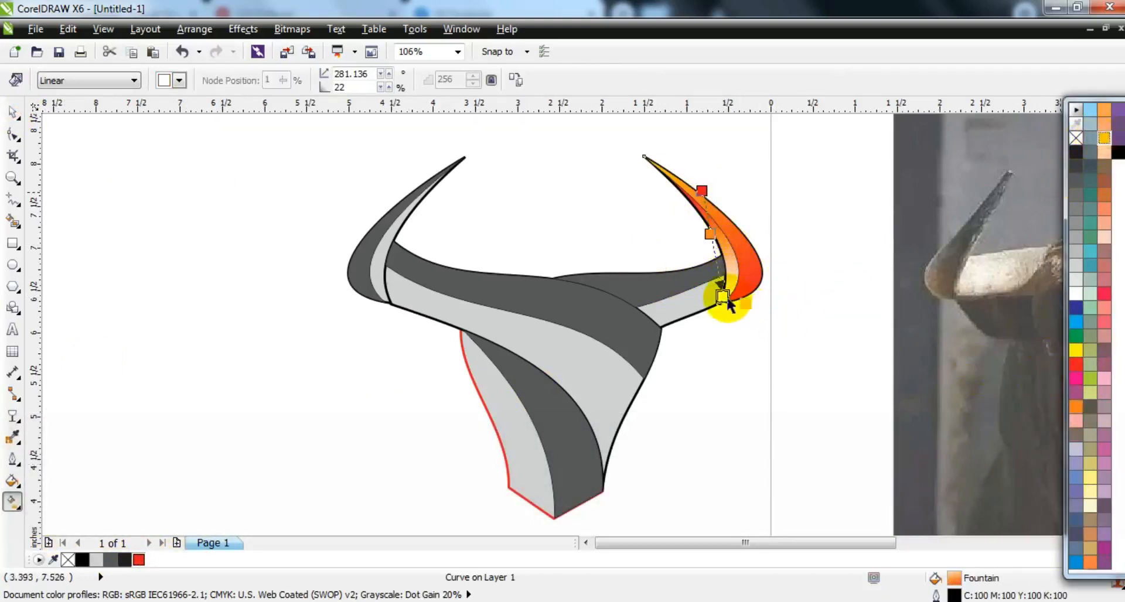
{"action": "left_click_drag", "start_coordinate": [722, 296], "coordinate": [728, 329]}
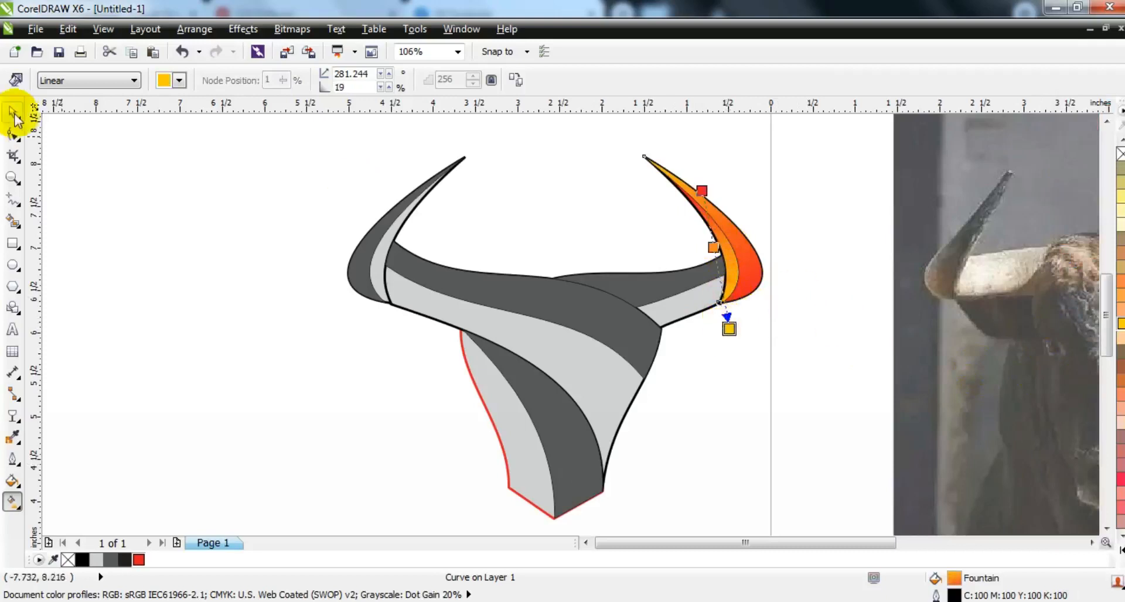
{"action": "left_click", "coordinate": [18, 118]}
Give the left horn's outer part a linear fountain fill from black at the base through dark blue to light blue near the tip.
{"action": "left_click", "coordinate": [353, 290]}
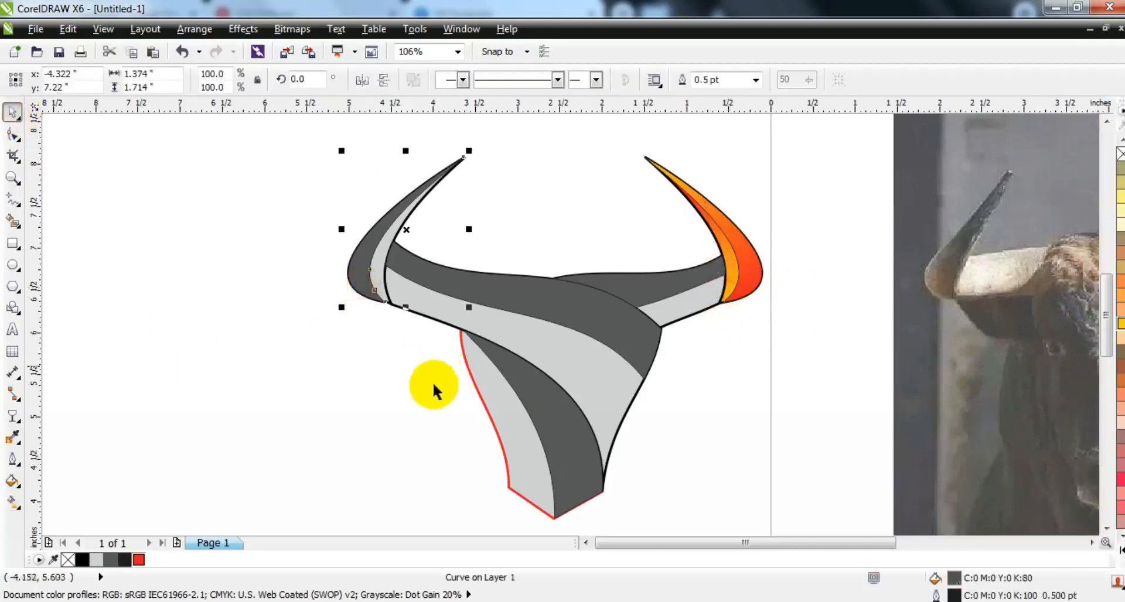
{"action": "left_click", "coordinate": [82, 559]}
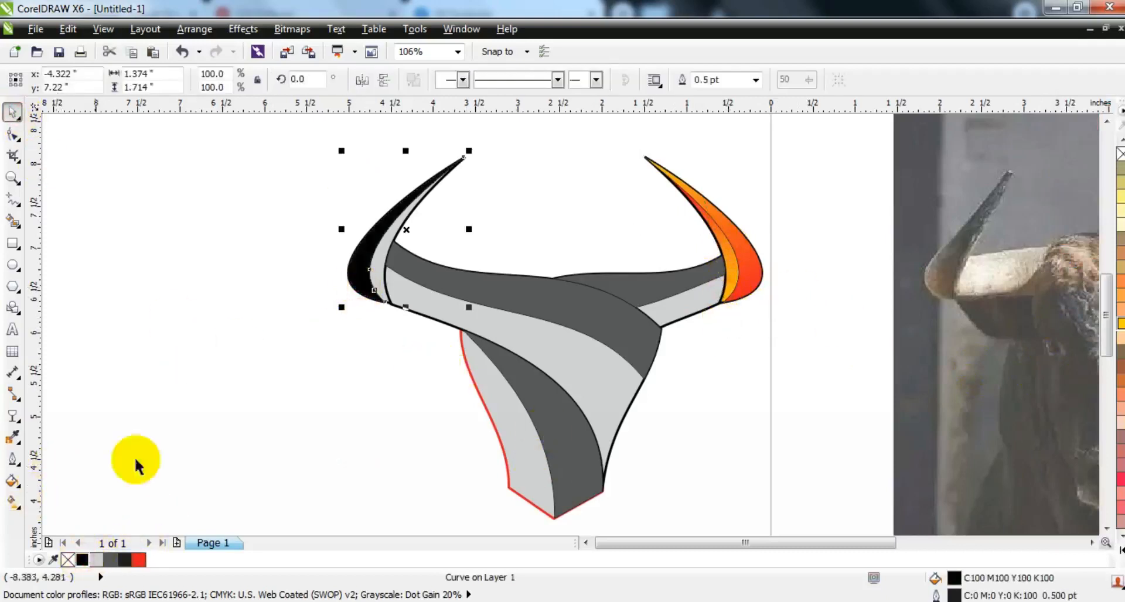
{"action": "left_click", "coordinate": [13, 502]}
{"action": "left_click_drag", "start_coordinate": [346, 288], "coordinate": [405, 203]}
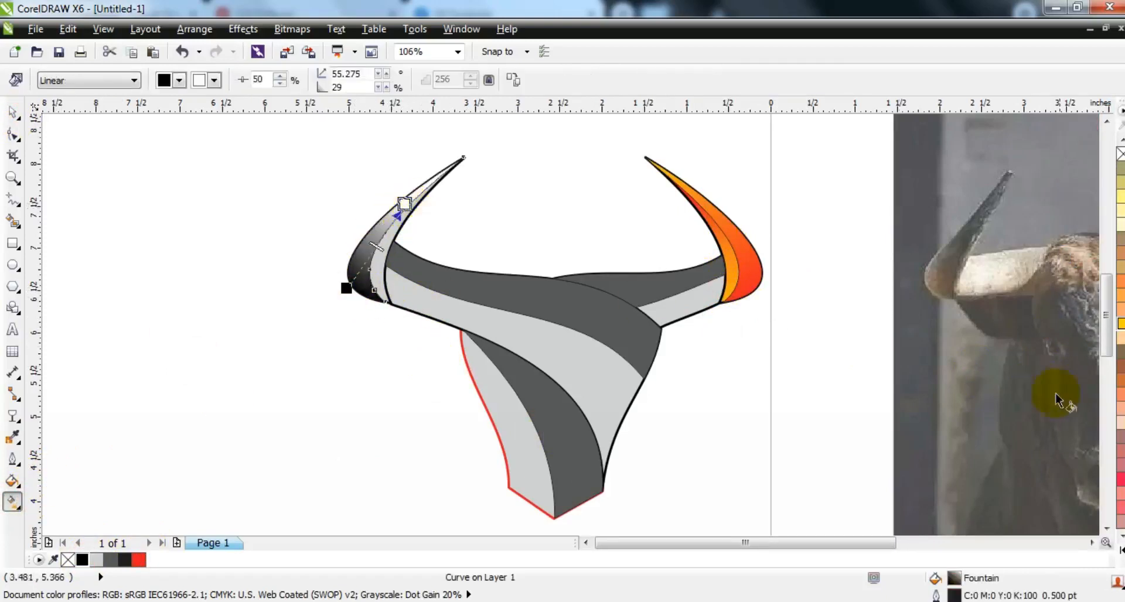
{"action": "left_click", "coordinate": [1119, 554]}
{"action": "left_click_drag", "start_coordinate": [1076, 308], "coordinate": [404, 205]}
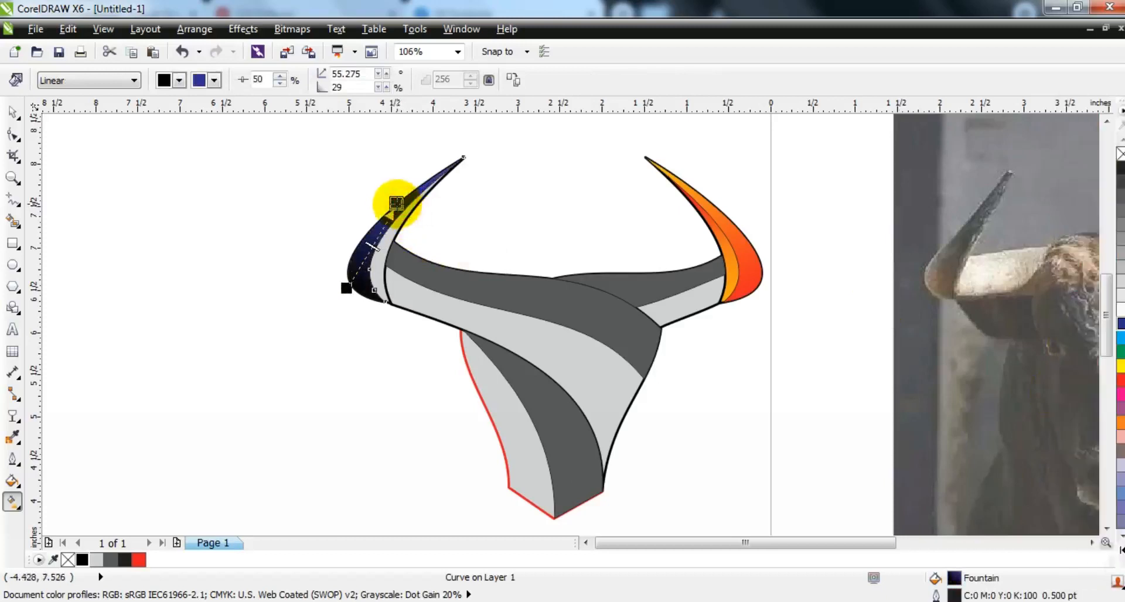
{"action": "double_click", "coordinate": [366, 258]}
{"action": "left_click_drag", "start_coordinate": [1120, 343], "coordinate": [413, 169]}
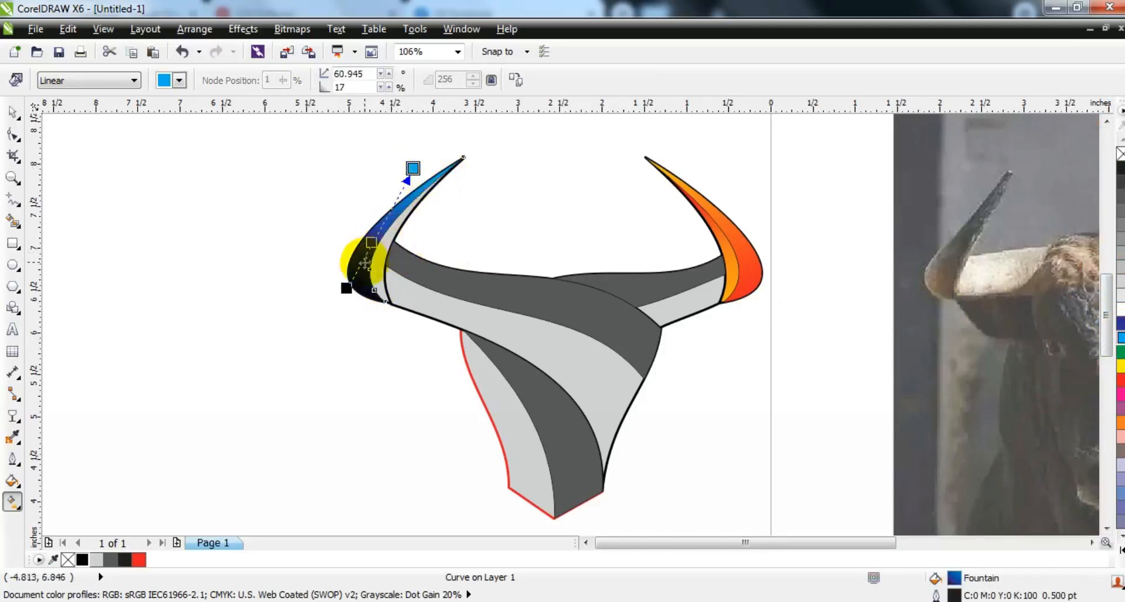
Give the left horn's inner strip a linear fountain fill from black at the base to dark blue toward the tip.
{"action": "left_click", "coordinate": [388, 284]}
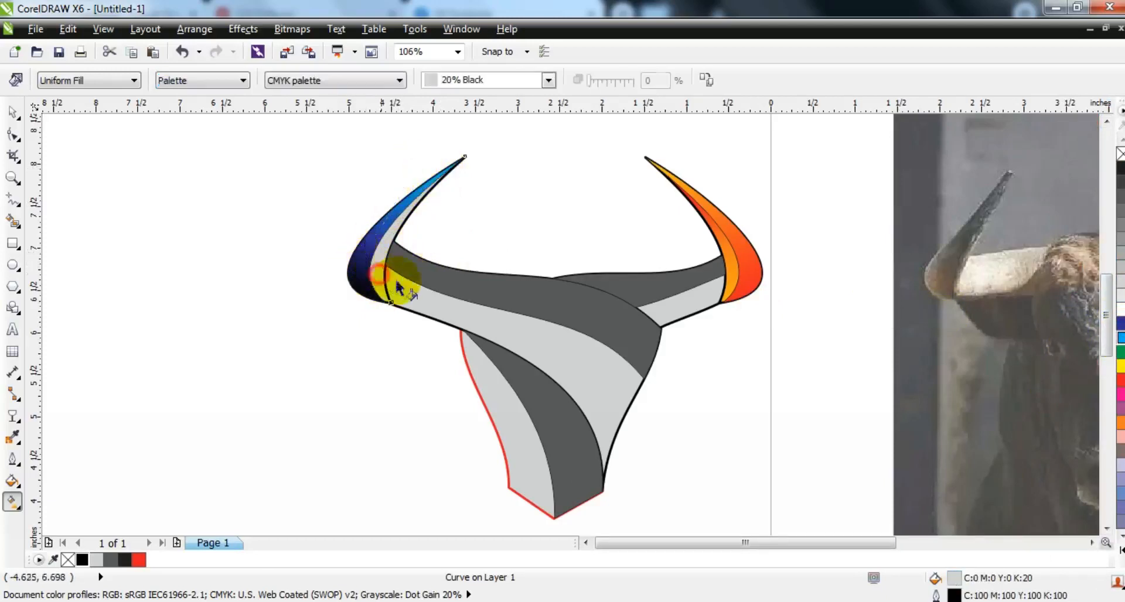
{"action": "left_click", "coordinate": [1118, 326]}
{"action": "left_click_drag", "start_coordinate": [378, 295], "coordinate": [399, 202]}
{"action": "left_click", "coordinate": [153, 560]}
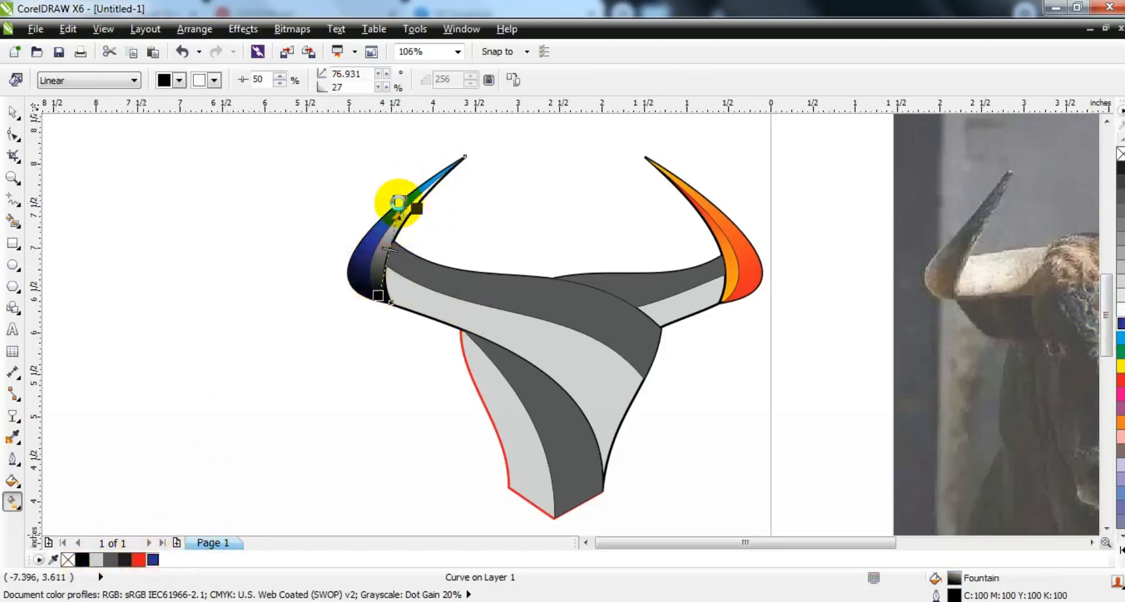
{"action": "left_click", "coordinate": [13, 111]}
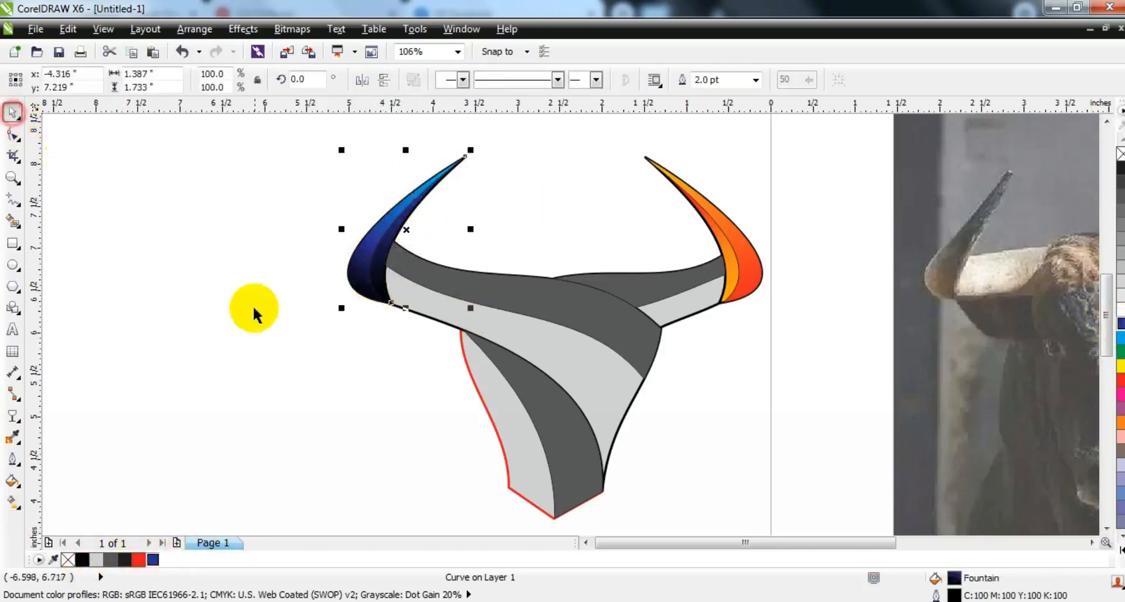
{"action": "left_click", "coordinate": [253, 307]}
Copy only the fill of the right horn's outer part onto the two main forehead band shapes.
{"action": "left_click", "coordinate": [549, 296]}
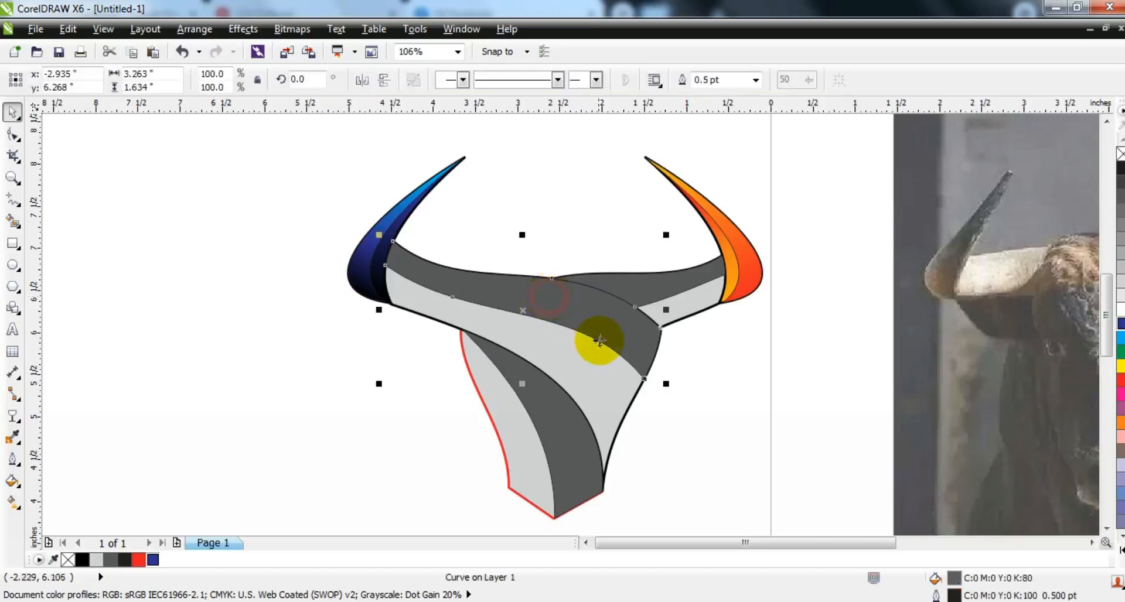
{"action": "left_click", "coordinate": [594, 362], "text": "shift"}
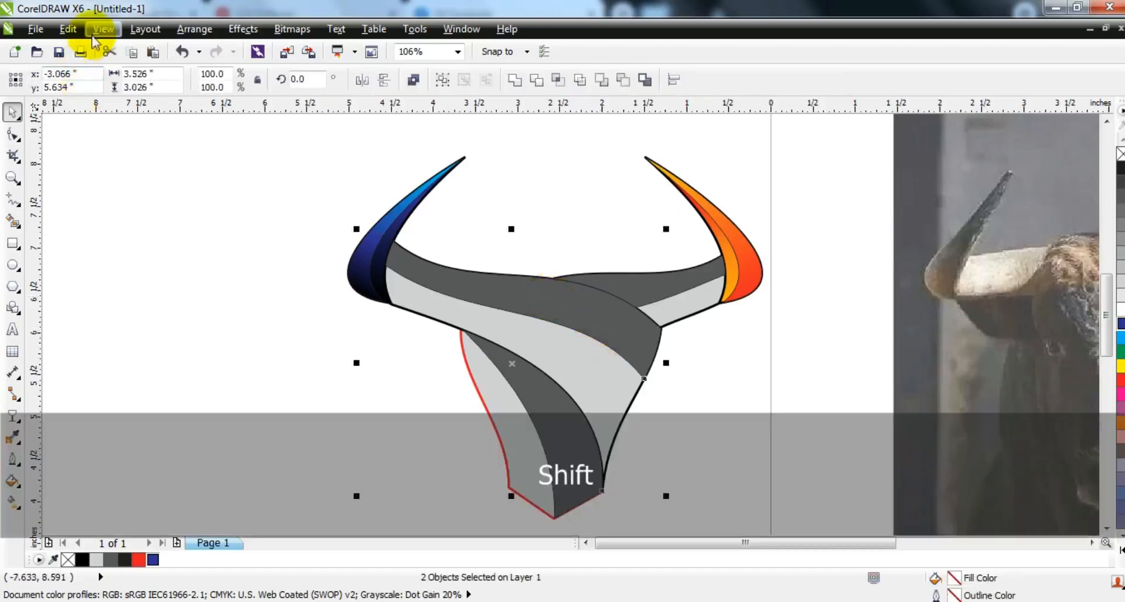
{"action": "left_click", "coordinate": [76, 30]}
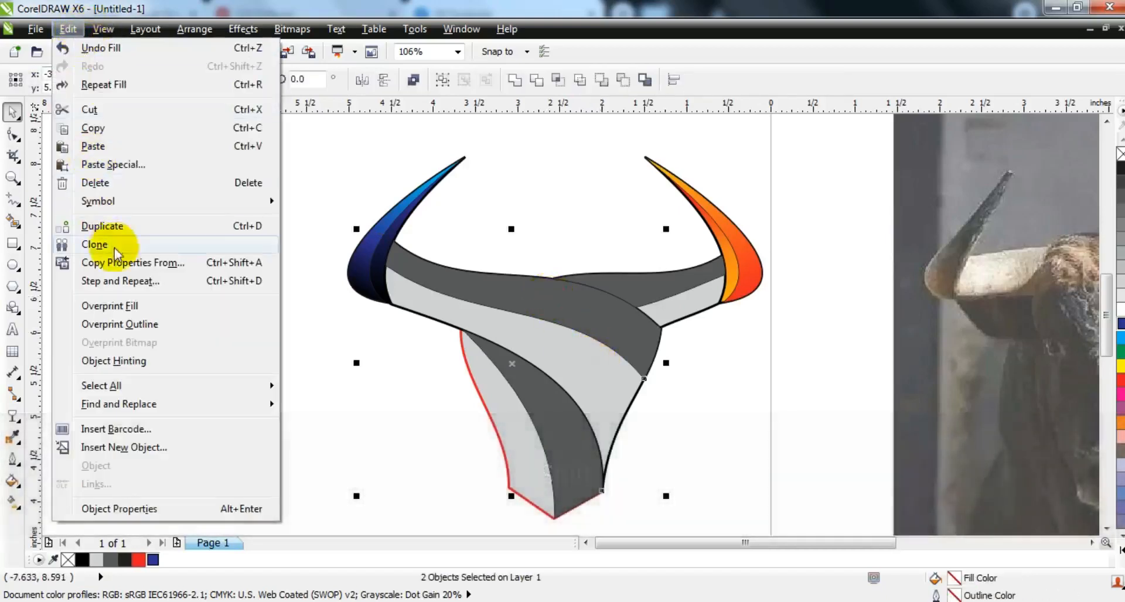
{"action": "left_click", "coordinate": [119, 265]}
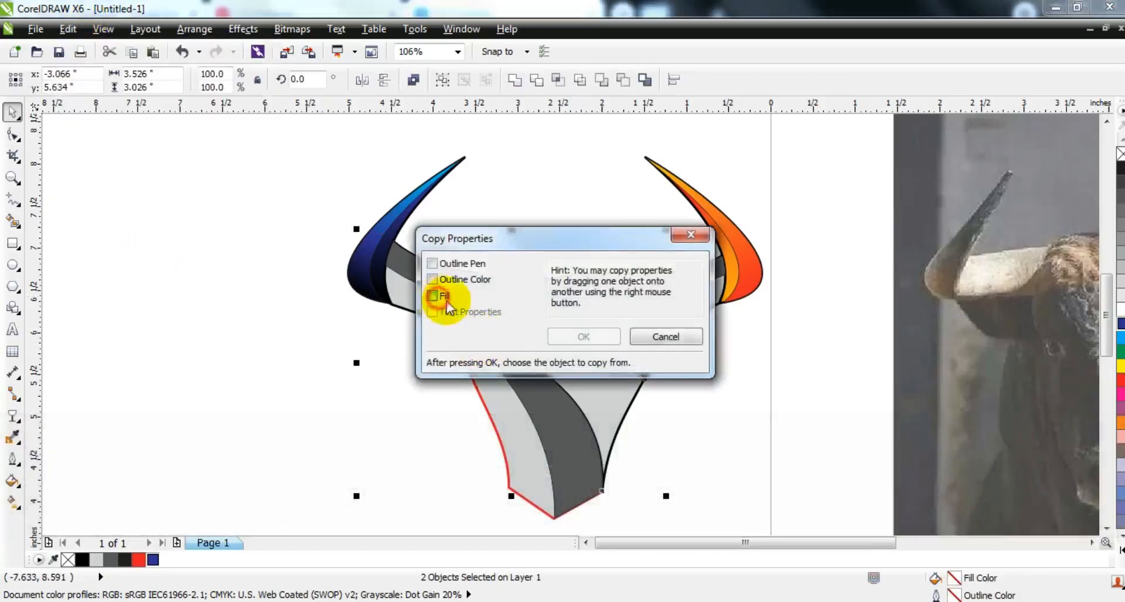
{"action": "left_click", "coordinate": [442, 301]}
{"action": "left_click", "coordinate": [583, 337]}
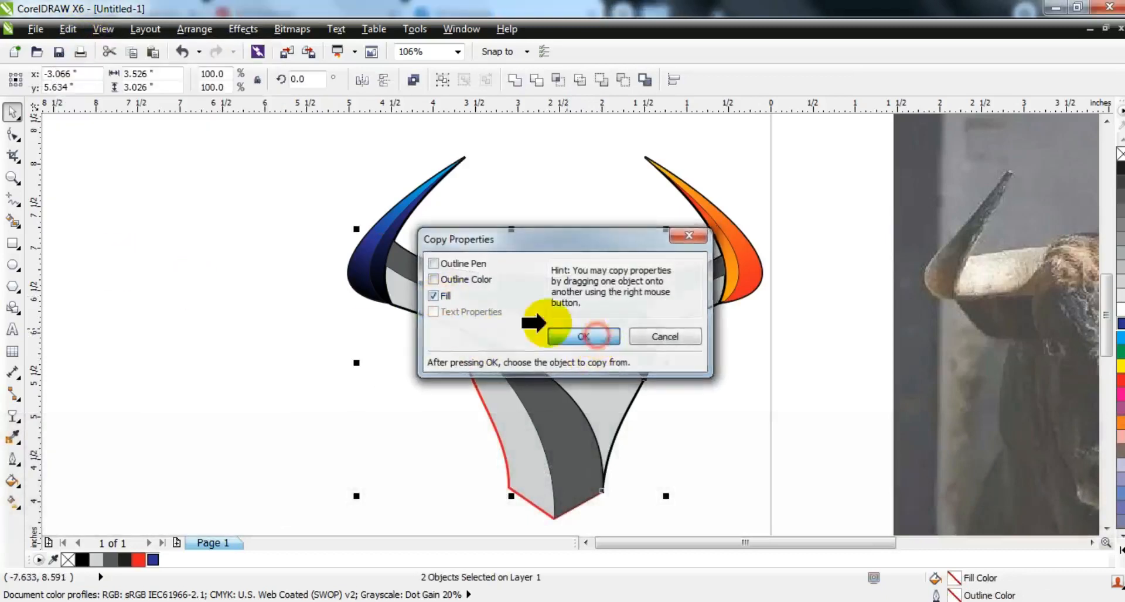
{"action": "left_click", "coordinate": [734, 243]}
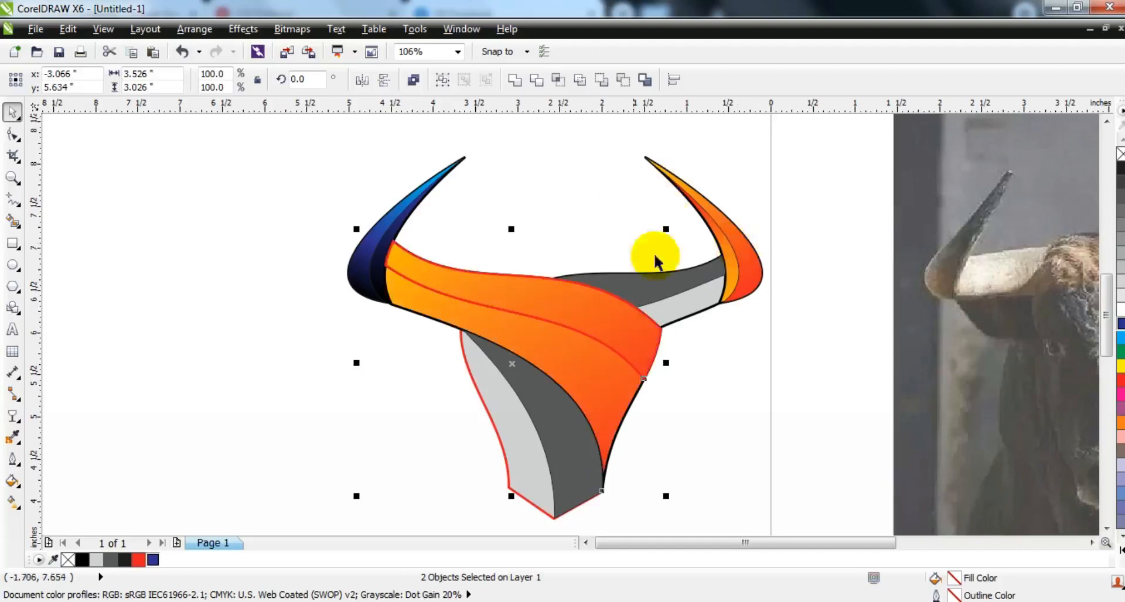
{"action": "left_click", "coordinate": [718, 388]}
Redirect the upper forehead band's gradient to run from red beside the left horn to golden yellow at its right end.
{"action": "left_click", "coordinate": [617, 321]}
{"action": "key", "text": "g"}
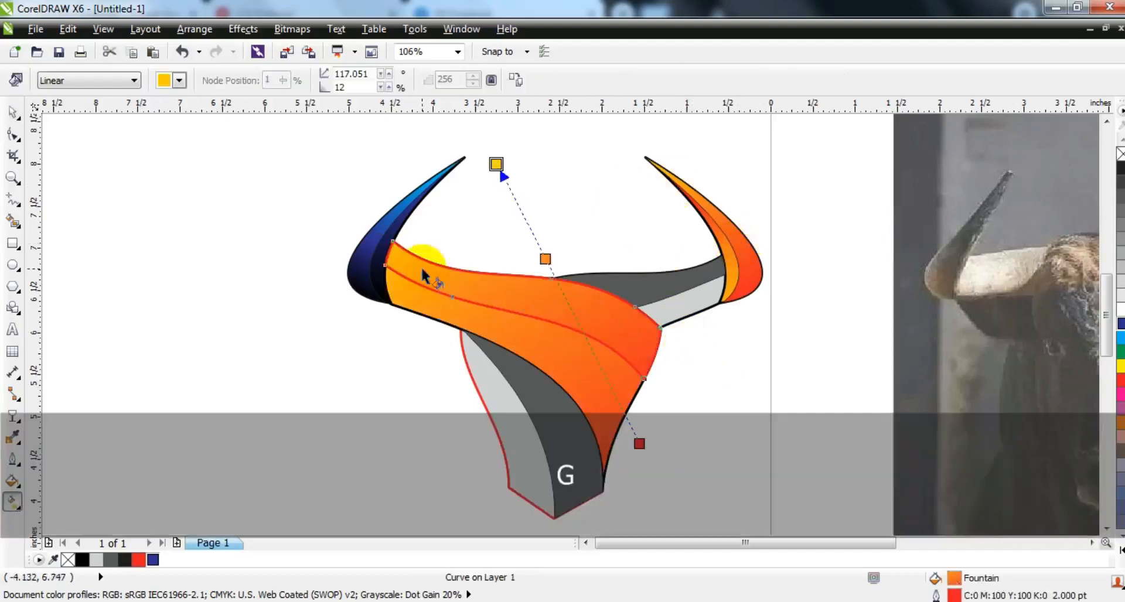
{"action": "left_click_drag", "start_coordinate": [422, 268], "coordinate": [619, 327]}
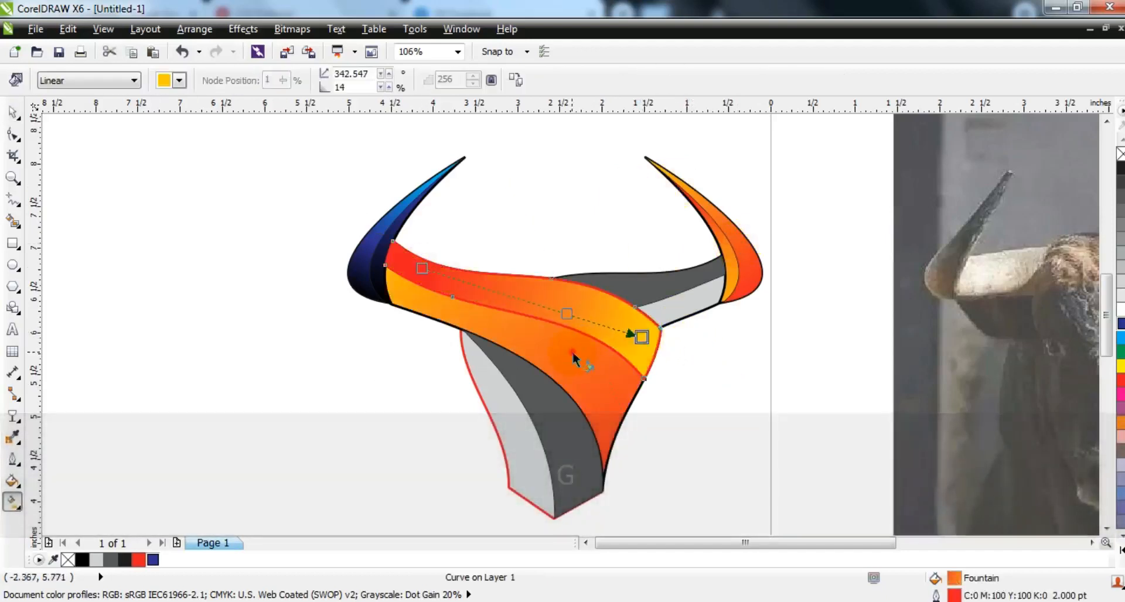
Redirect the lower forehead band's gradient, starting red well outside the left horn and ending golden yellow near the band's lower right end.
{"action": "left_click", "coordinate": [532, 363]}
{"action": "left_click_drag", "start_coordinate": [479, 359], "coordinate": [207, 251]}
{"action": "left_click_drag", "start_coordinate": [652, 438], "coordinate": [612, 398]}
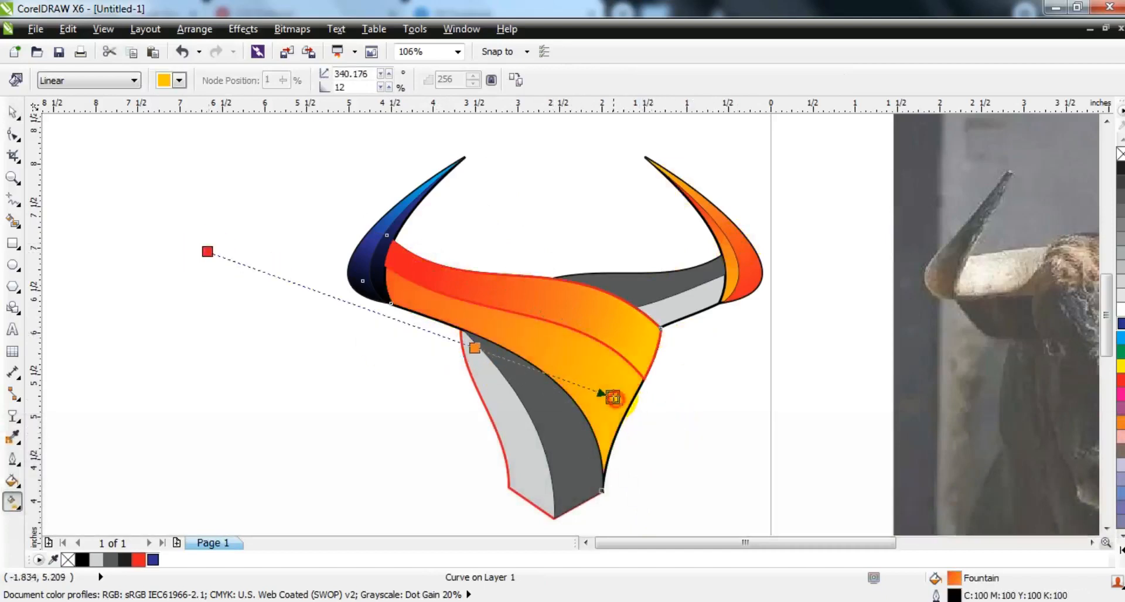
Copy only the fill of the left horn's outer part onto the two right forehead pieces and the two lower face strips.
{"action": "left_click", "coordinate": [549, 464]}
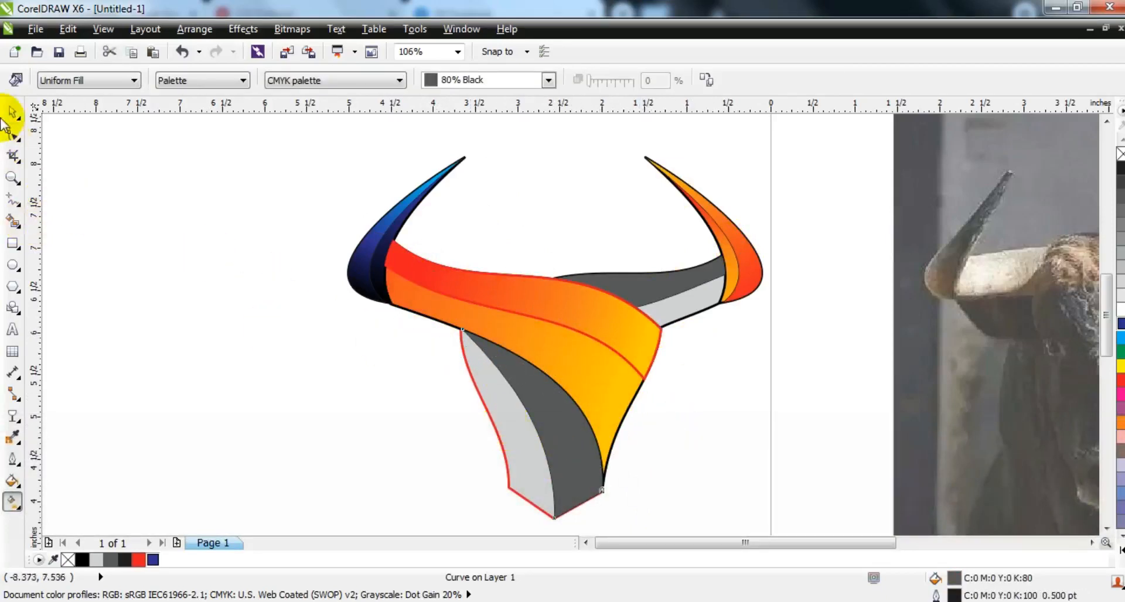
{"action": "left_click", "coordinate": [9, 114]}
{"action": "left_click", "coordinate": [671, 310]}
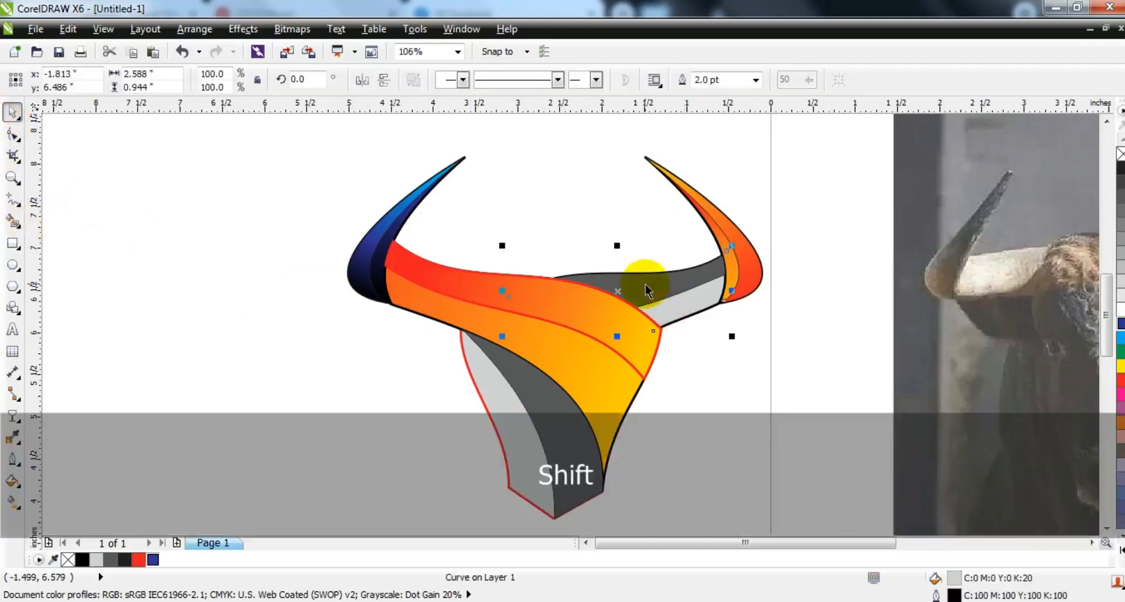
{"action": "left_click", "coordinate": [657, 291], "text": "shift"}
{"action": "left_click", "coordinate": [543, 409], "text": "shift"}
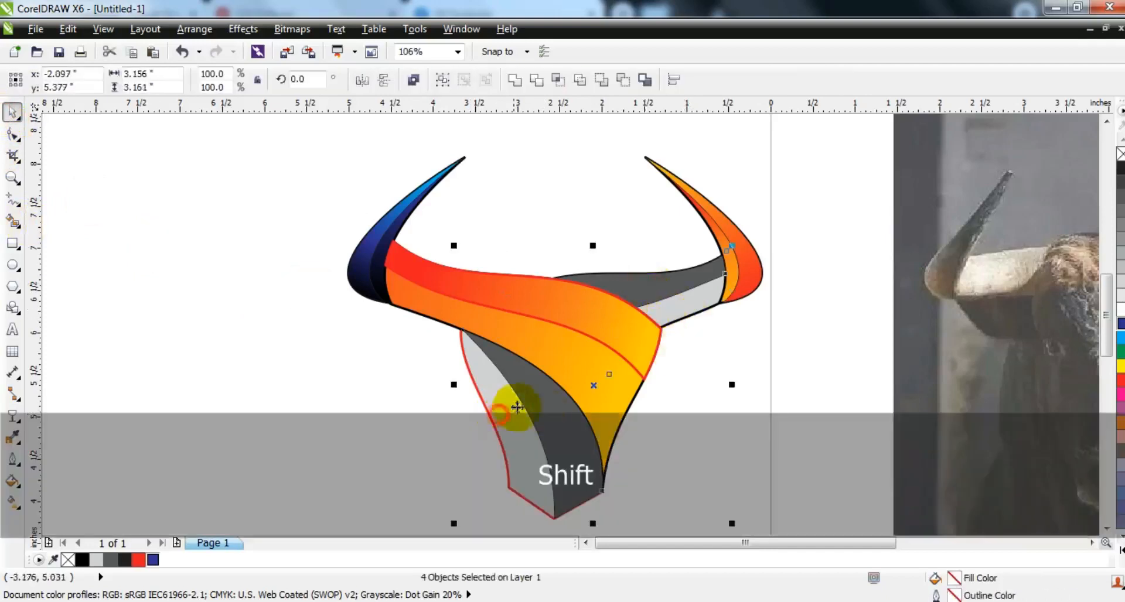
{"action": "left_click", "coordinate": [68, 29]}
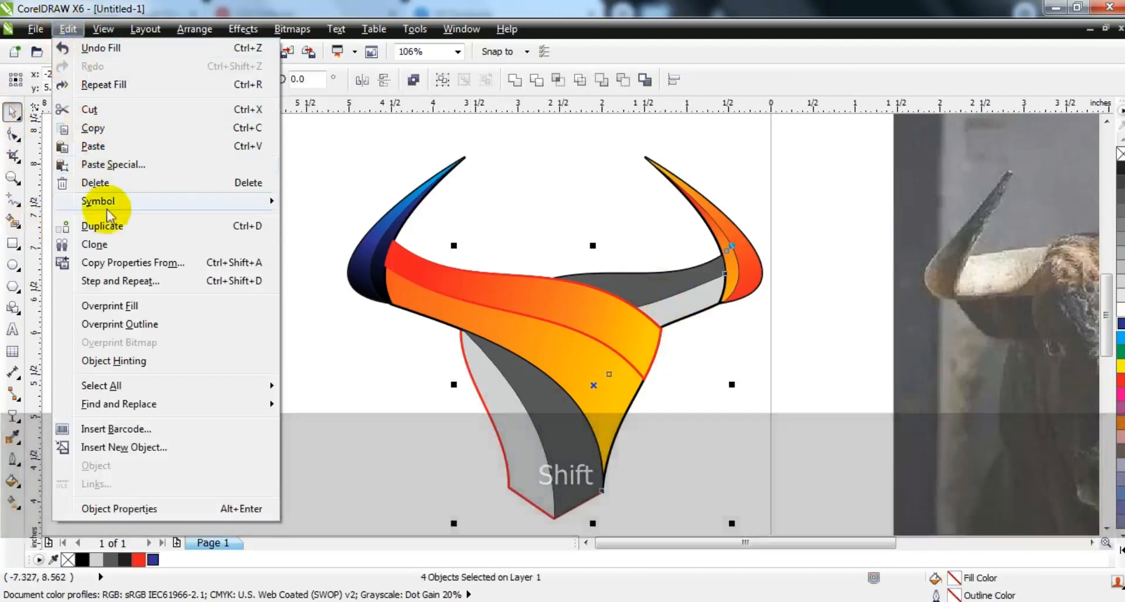
{"action": "left_click", "coordinate": [117, 262]}
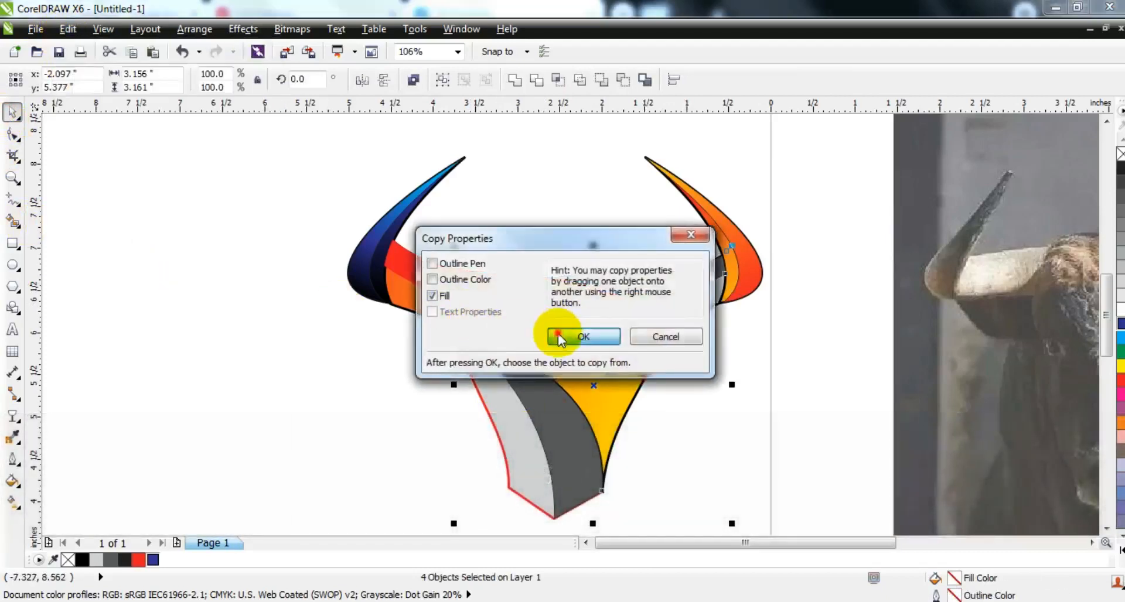
{"action": "left_click", "coordinate": [559, 338]}
{"action": "left_click", "coordinate": [370, 237]}
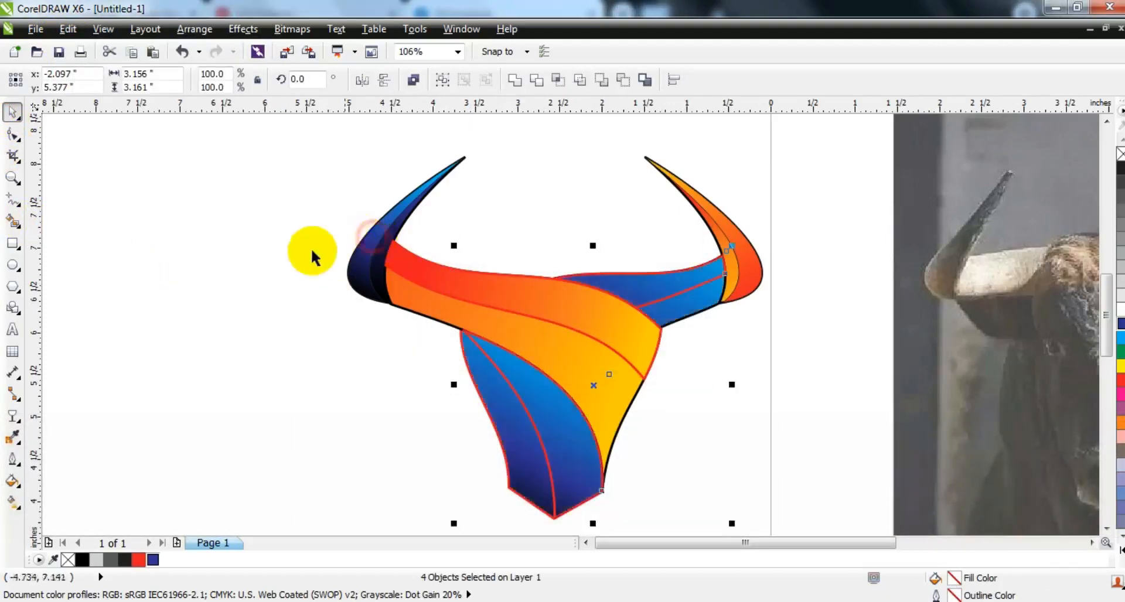
{"action": "left_click", "coordinate": [284, 253]}
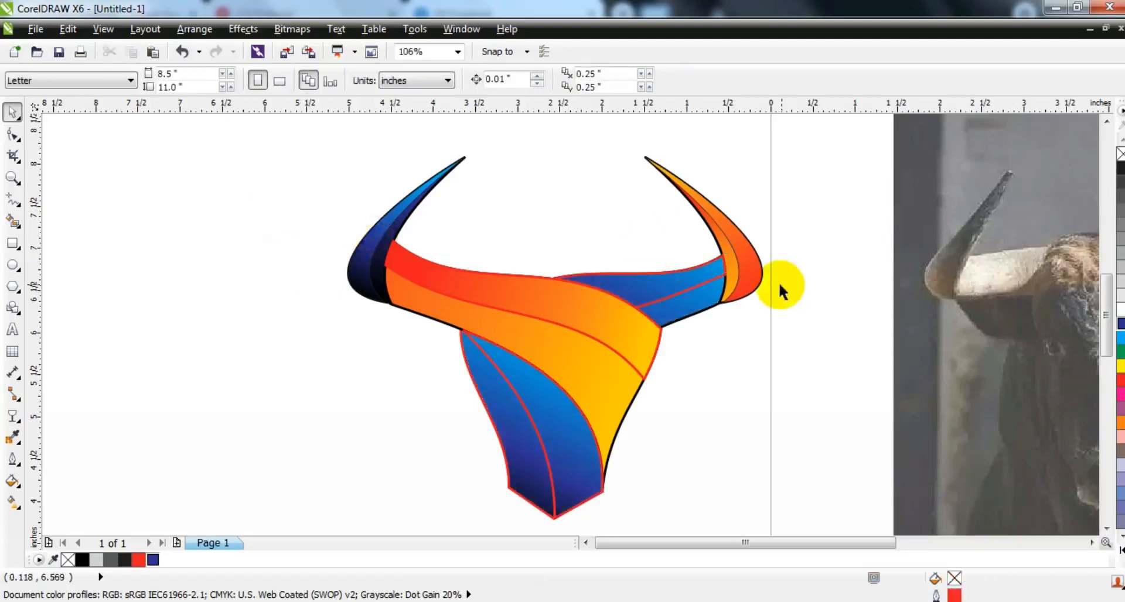
Redirect the blue gradients of the two right forehead pieces, the upper darkening toward the centre and the lower toward the right horn.
{"action": "left_click", "coordinate": [672, 287]}
{"action": "key", "text": "g"}
{"action": "left_click_drag", "start_coordinate": [618, 295], "coordinate": [645, 323]}
{"action": "left_click", "coordinate": [694, 300]}
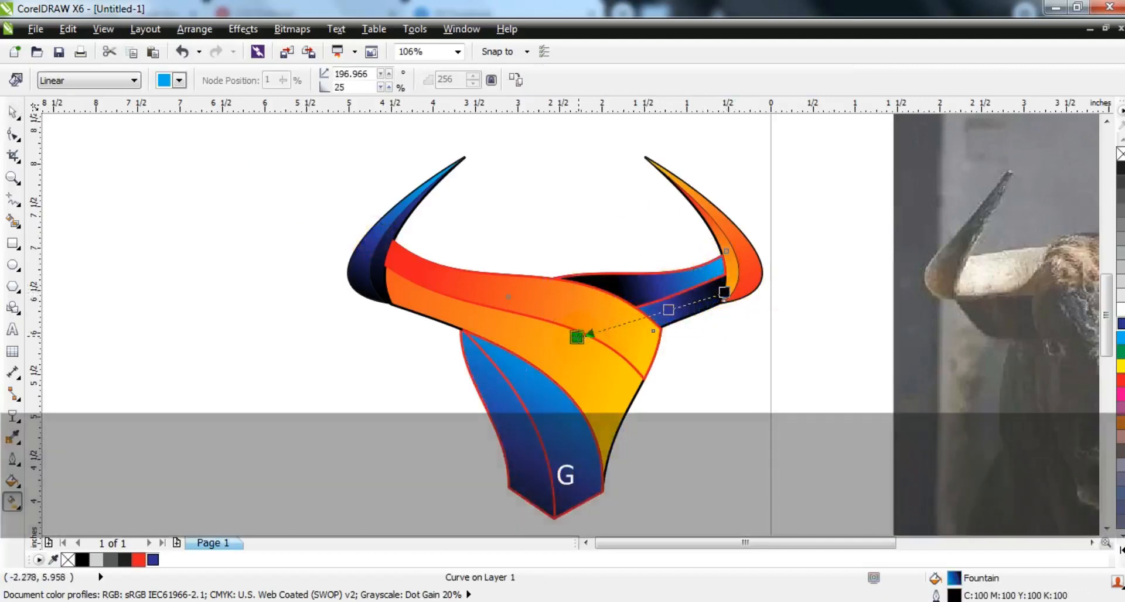
Redirect the right face strip's gradient from black under the forehead to light blue beyond the muzzle, with dark blue at 58%.
{"action": "left_click", "coordinate": [555, 452]}
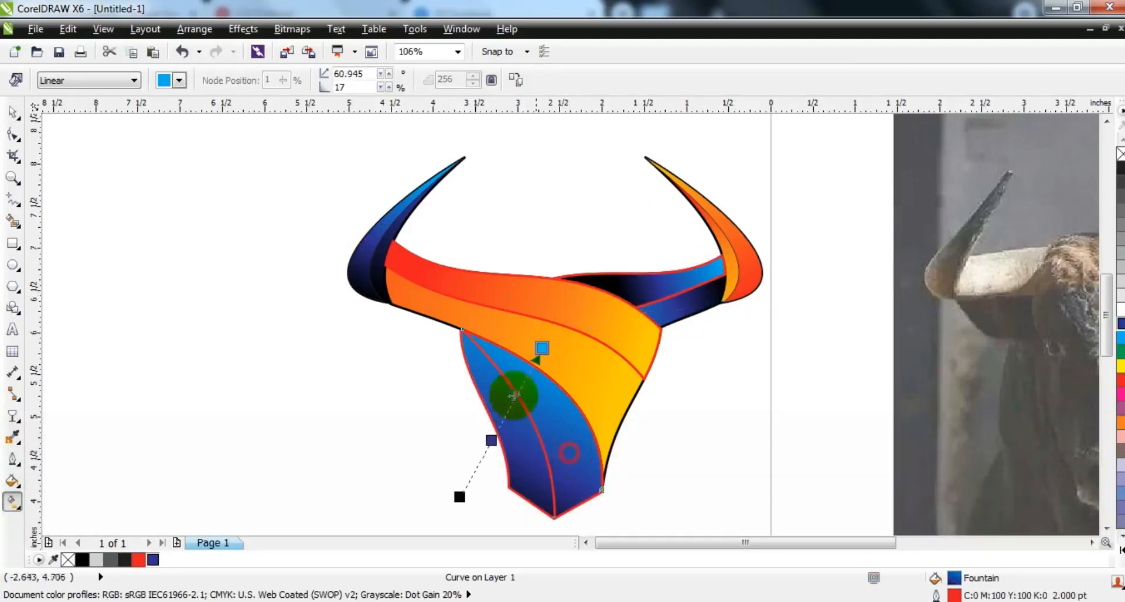
{"action": "left_click_drag", "start_coordinate": [501, 350], "coordinate": [589, 500]}
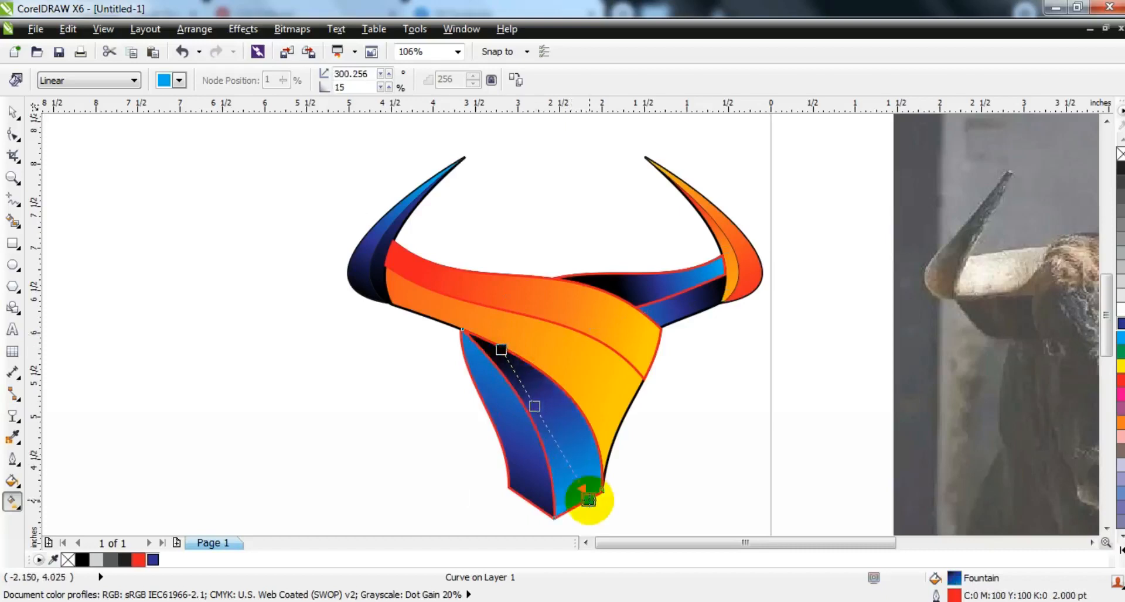
{"action": "double_click", "coordinate": [571, 455]}
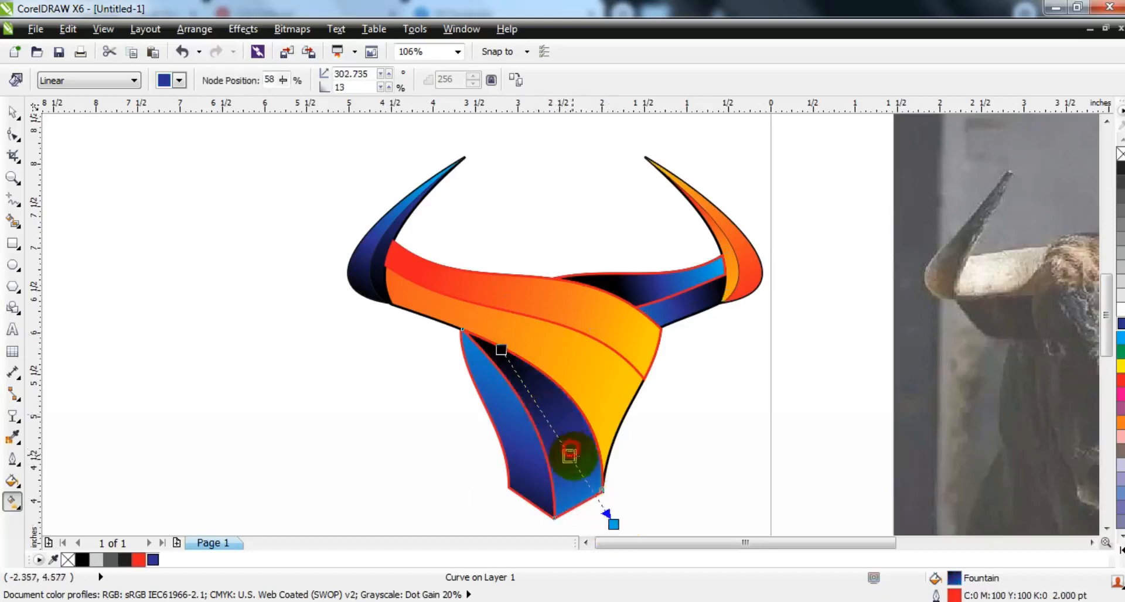
Redirect the left face strip's gradient from black under the forehead through dark blue at 50% to light blue below the muzzle.
{"action": "left_click", "coordinate": [503, 451]}
{"action": "left_click_drag", "start_coordinate": [469, 342], "coordinate": [538, 529]}
{"action": "left_click_drag", "start_coordinate": [500, 411], "coordinate": [514, 436]}
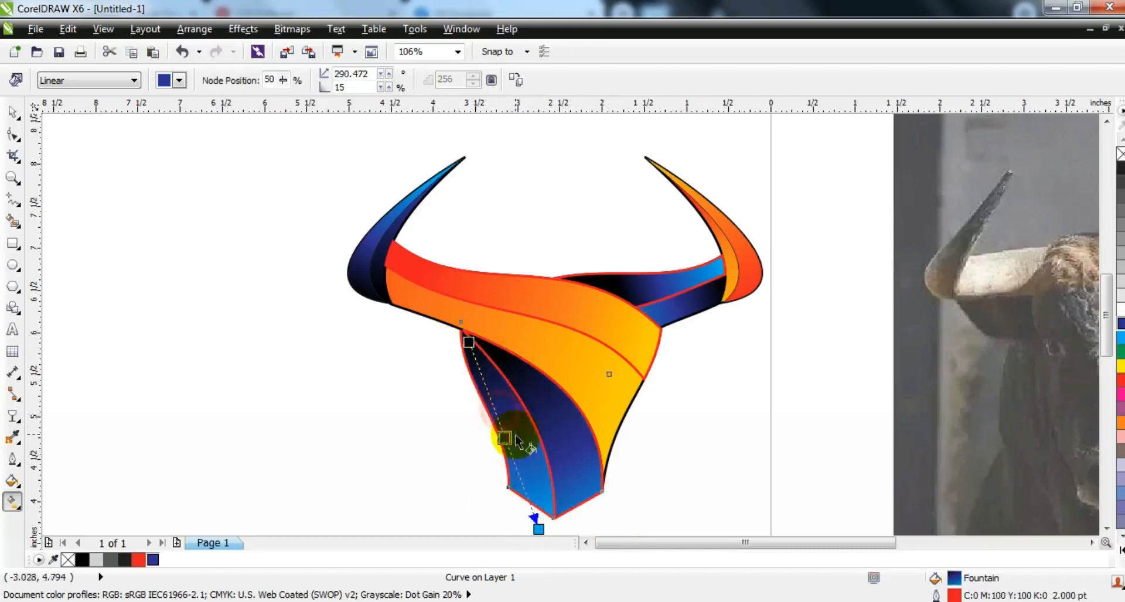
{"action": "left_click_drag", "start_coordinate": [478, 354], "coordinate": [475, 352]}
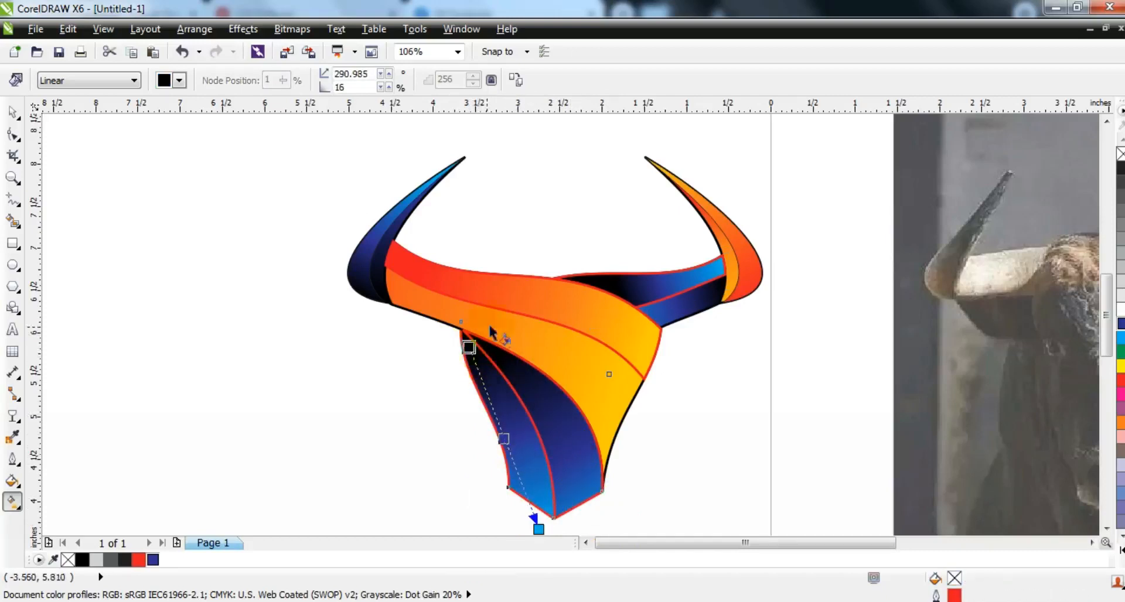
Bring both pieces of the left horn and both pieces of the right horn to the front of the other shapes.
{"action": "left_click", "coordinate": [11, 117]}
{"action": "left_click", "coordinate": [123, 226]}
{"action": "left_click", "coordinate": [399, 230]}
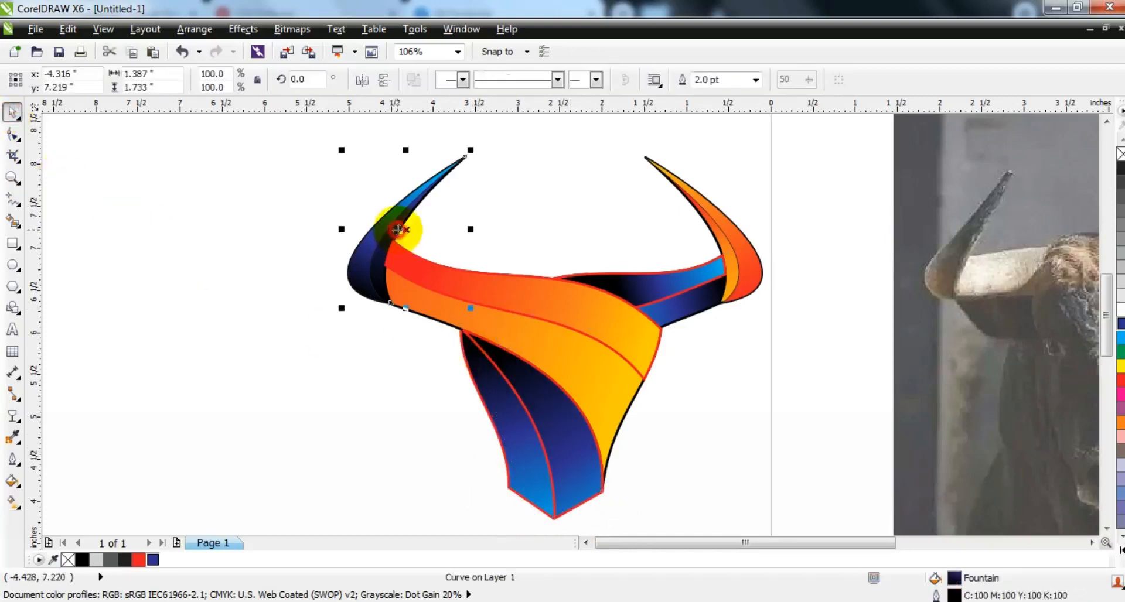
{"action": "left_click_drag", "start_coordinate": [482, 143], "coordinate": [258, 326]}
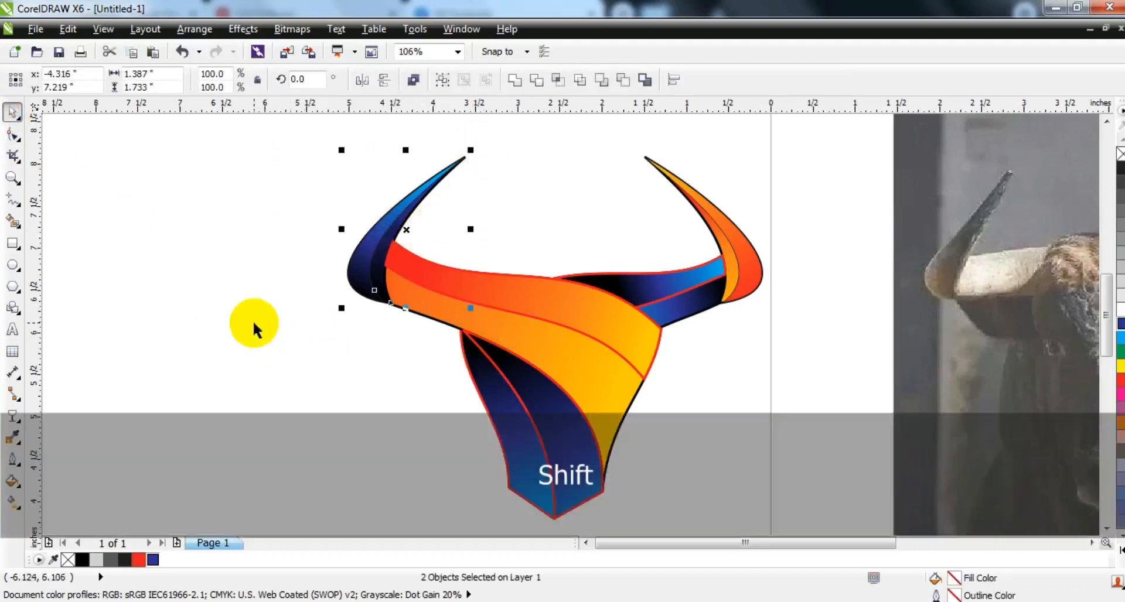
{"action": "left_click_drag", "start_coordinate": [816, 138], "coordinate": [630, 321]}
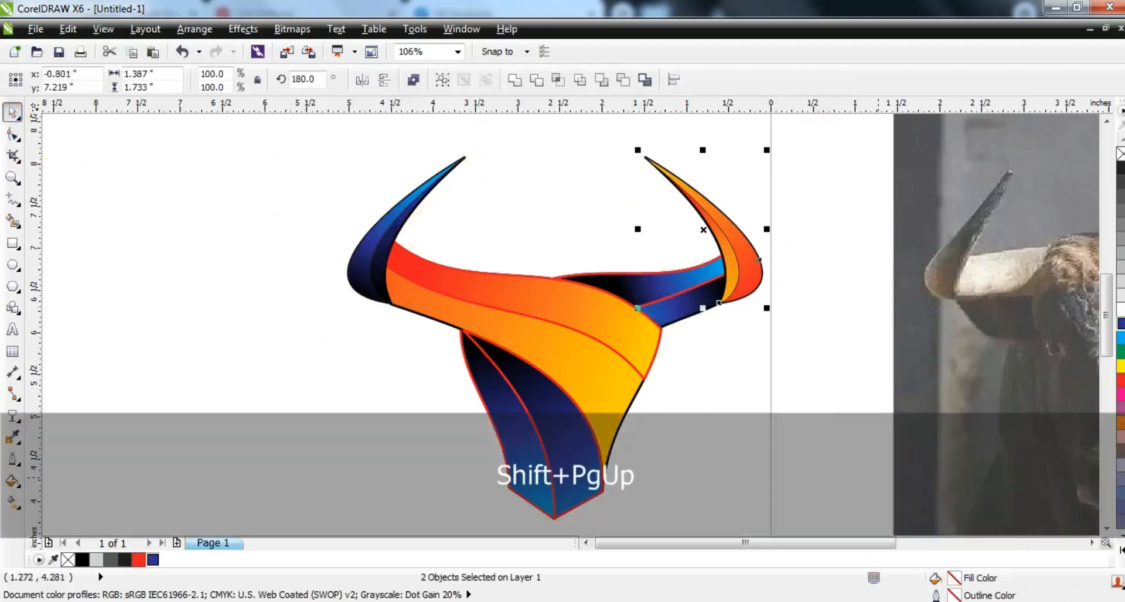
{"action": "left_click", "coordinate": [658, 359]}
Remove the outlines from all ten bull head shapes, then group them and move the group about 3.8 inches farther left of the page.
{"action": "key", "text": "F3"}
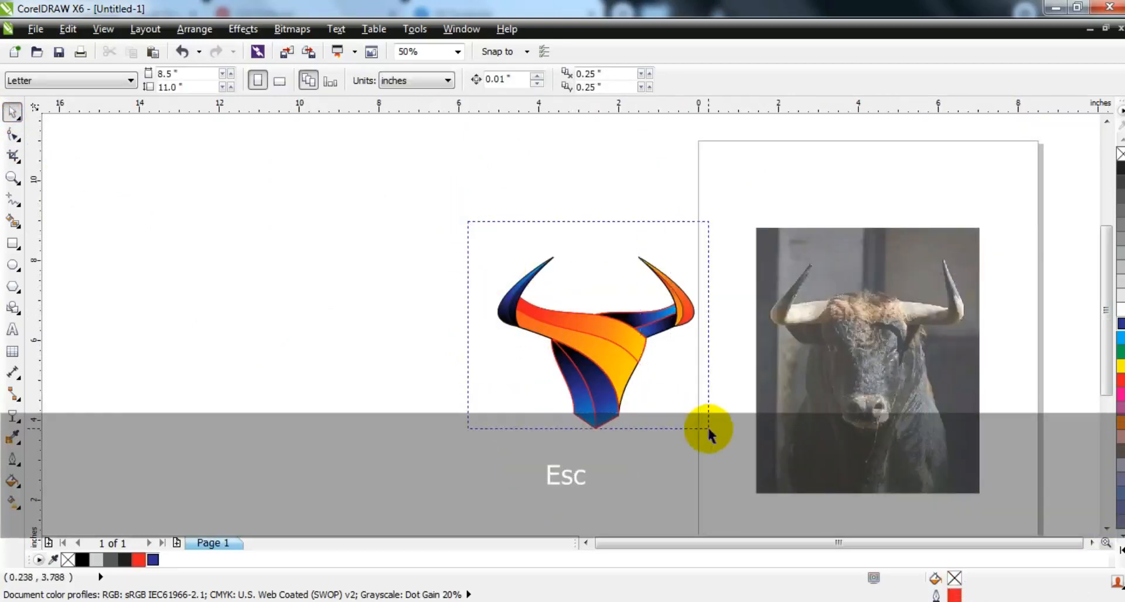
{"action": "left_click_drag", "start_coordinate": [709, 429], "coordinate": [710, 441]}
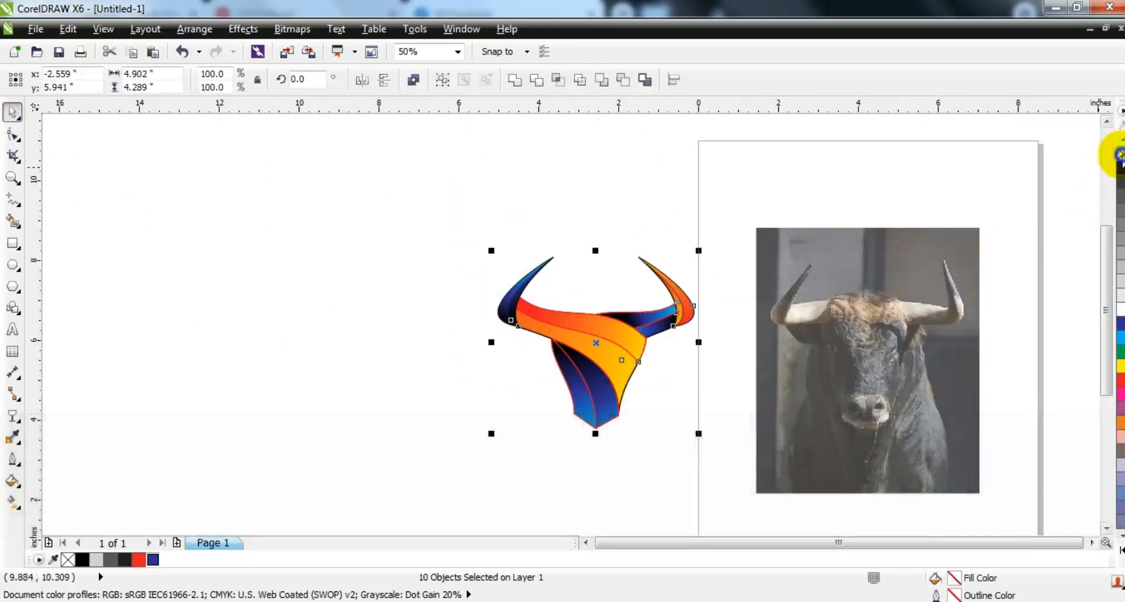
{"action": "key", "text": "ctrl+g"}
{"action": "left_click_drag", "start_coordinate": [593, 353], "coordinate": [441, 323]}
{"action": "left_click", "coordinate": [610, 395]}
Add the artistic text "CORELBULL" in the empty area to the lower left of the bull head.
{"action": "left_click", "coordinate": [13, 177]}
{"action": "left_click_drag", "start_coordinate": [166, 206], "coordinate": [690, 509]}
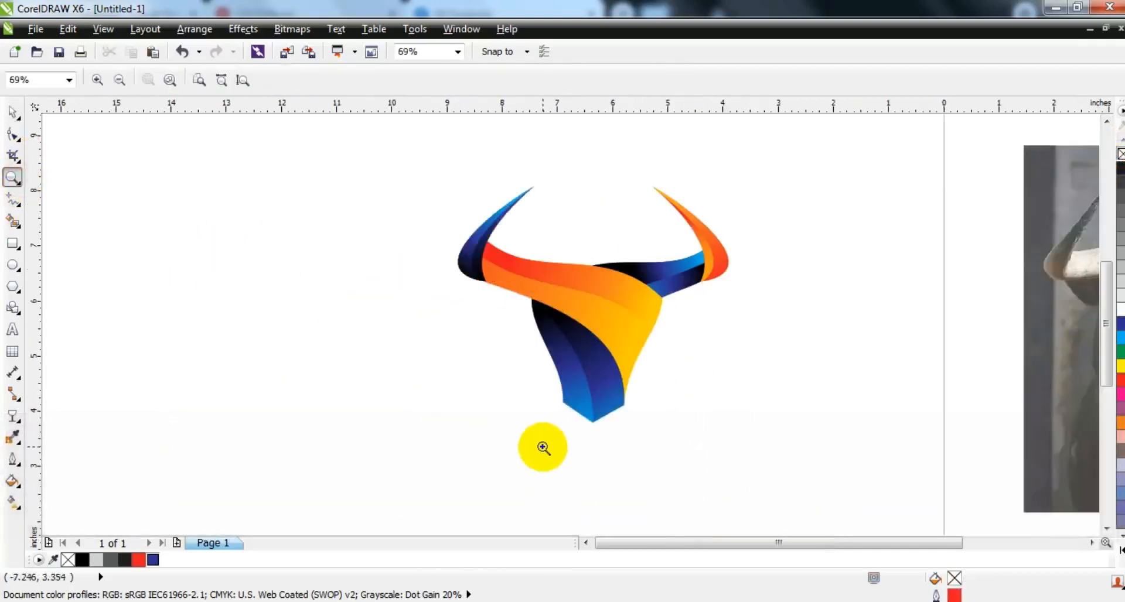
{"action": "left_click_drag", "start_coordinate": [308, 174], "coordinate": [898, 471]}
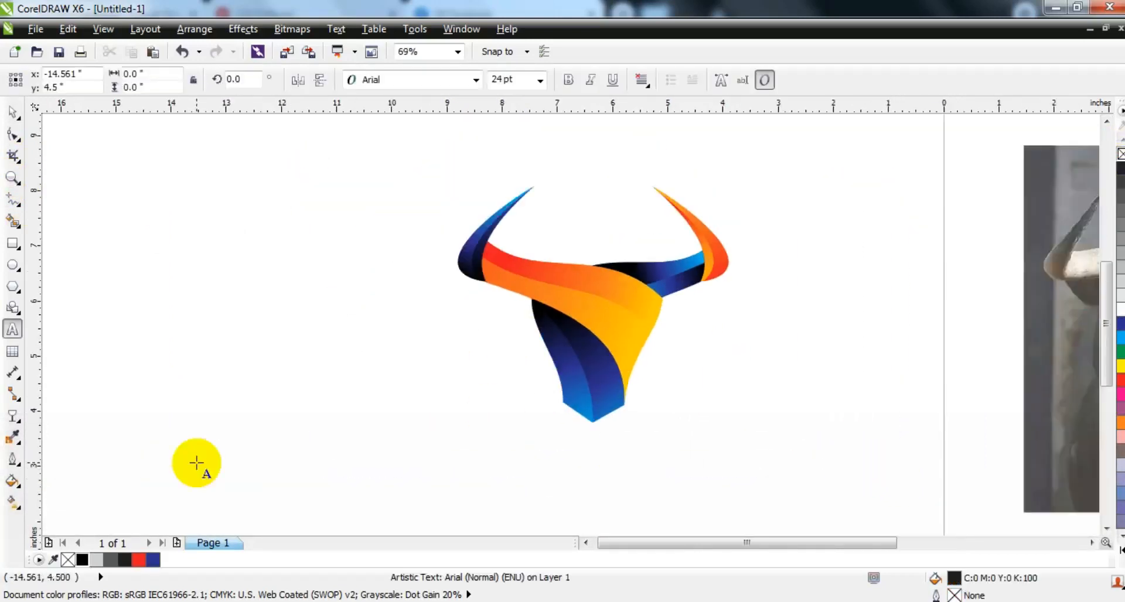
{"action": "type", "text": "M"}
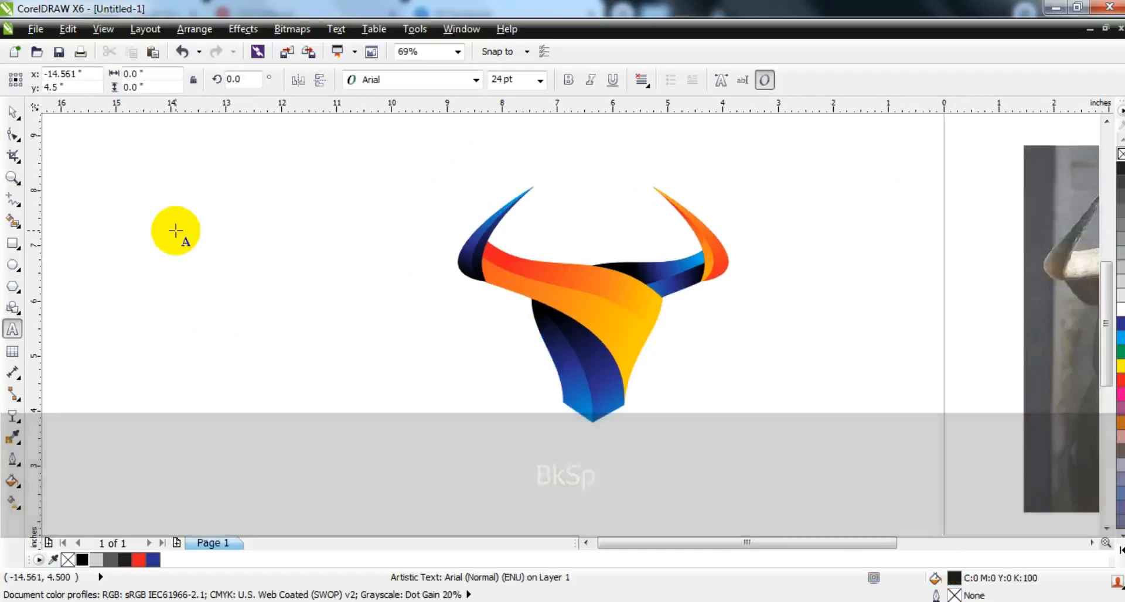
{"action": "type", "text": "CORELBULL"}
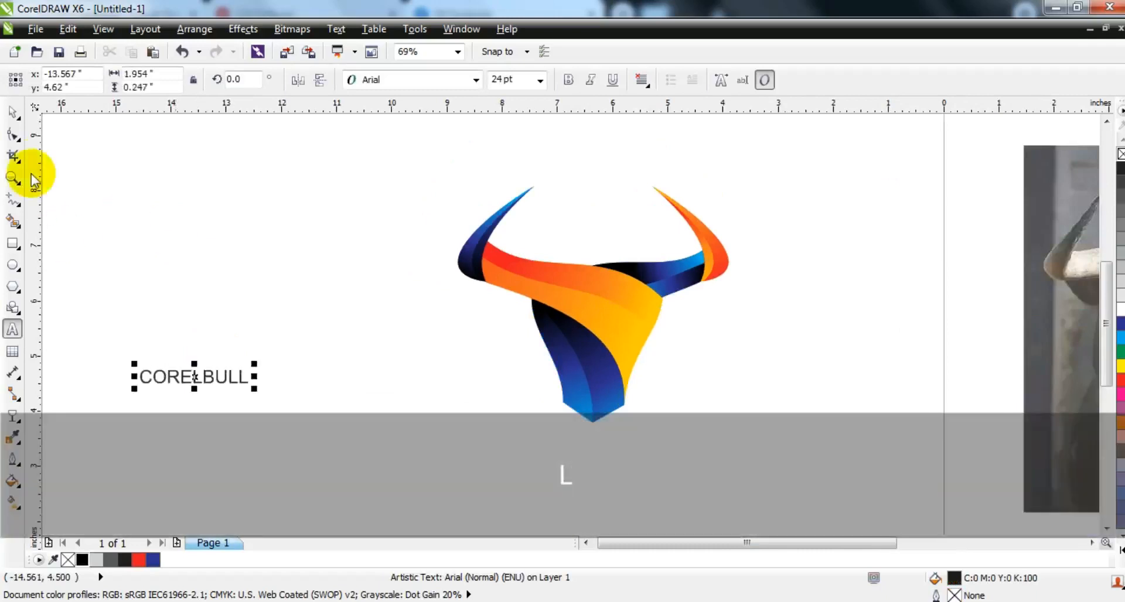
Set the font of the CORELBULL text to Swis721 BlkCn BT.
{"action": "left_click", "coordinate": [13, 112]}
{"action": "left_click", "coordinate": [480, 81]}
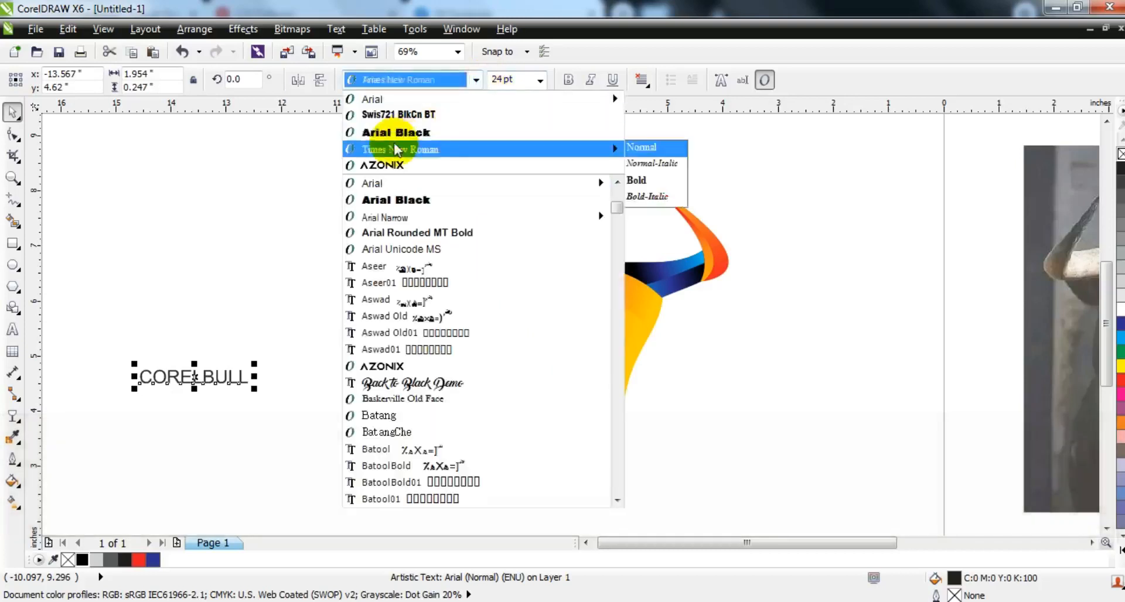
{"action": "left_click", "coordinate": [401, 113]}
Enlarge the CORELBULL text to about 65 pt with a C100 M100 Y100 K100 black fill and place it centred below the bull head.
{"action": "left_click_drag", "start_coordinate": [238, 389], "coordinate": [380, 404]}
{"action": "left_click_drag", "start_coordinate": [296, 389], "coordinate": [627, 454]}
{"action": "left_click", "coordinate": [82, 559]}
{"action": "left_click_drag", "start_coordinate": [588, 466], "coordinate": [589, 488]}
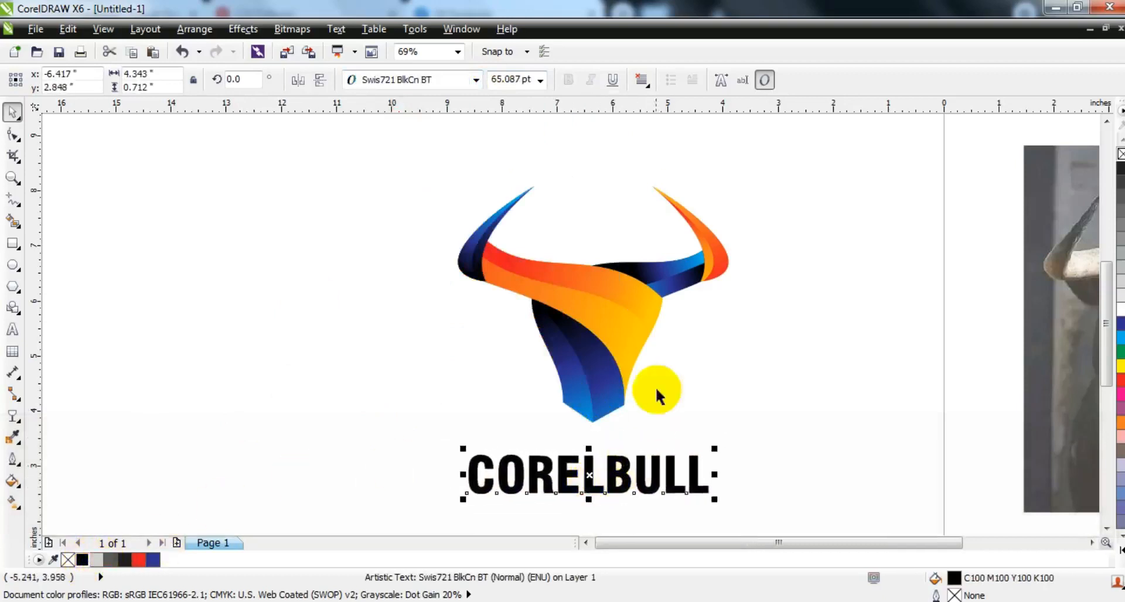
Examine the finished bull head and its CORELBULL text in a full-screen preview, framed closely on both objects.
{"action": "left_click_drag", "start_coordinate": [765, 170], "coordinate": [412, 461]}
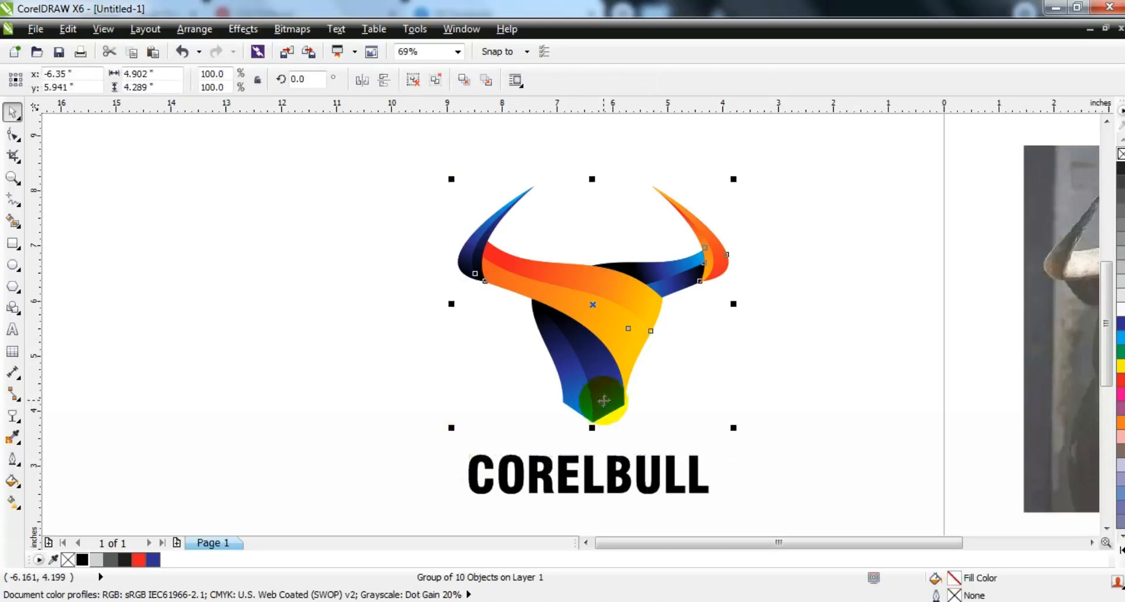
{"action": "key", "text": "F3"}
{"action": "key", "text": "Escape"}
{"action": "key", "text": "F9"}
{"action": "key", "text": "F9"}
{"action": "left_click_drag", "start_coordinate": [733, 447], "coordinate": [452, 181]}
{"action": "key", "text": "shift+F2"}
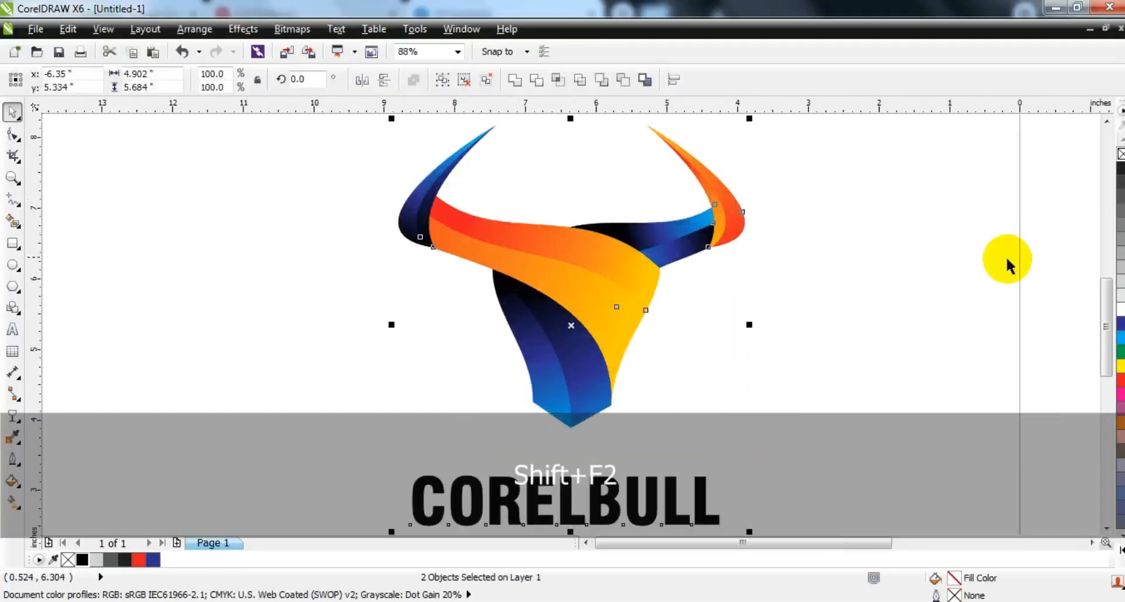
{"action": "key", "text": "F9"}
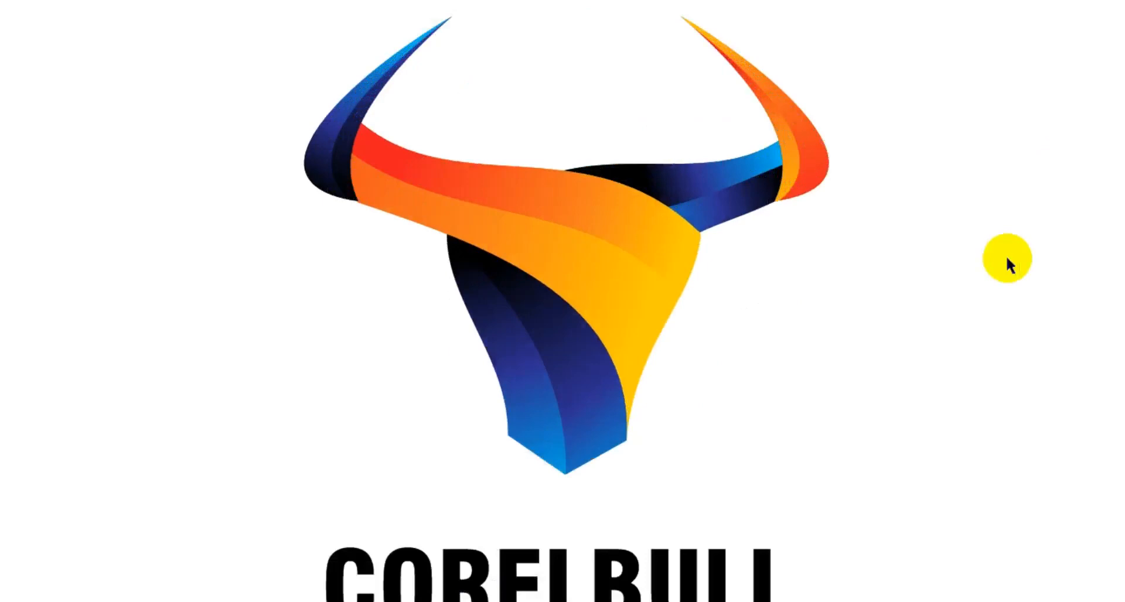